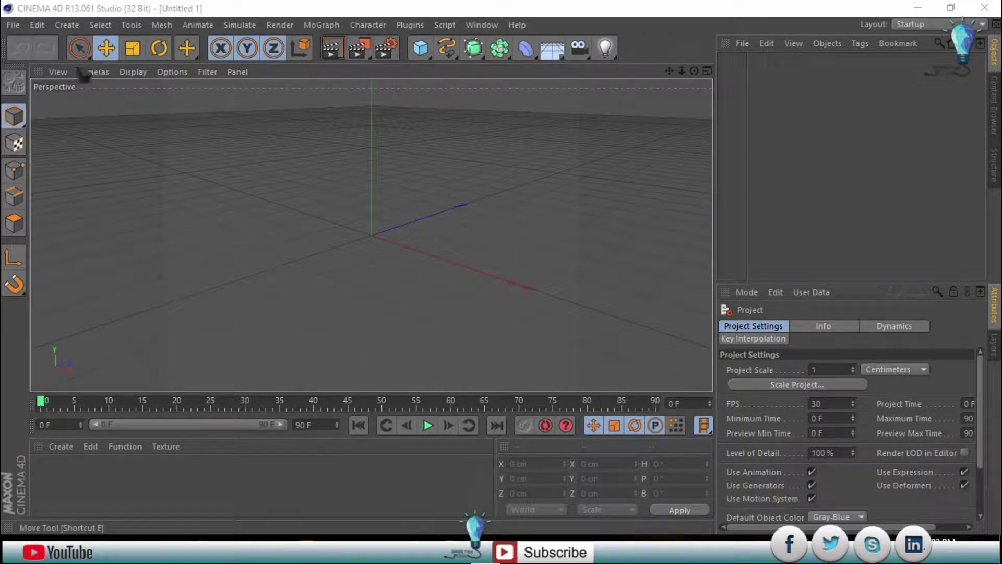
Add a MoText object and change its text to SHARE
{"action": "left_click", "coordinate": [338, 29]}
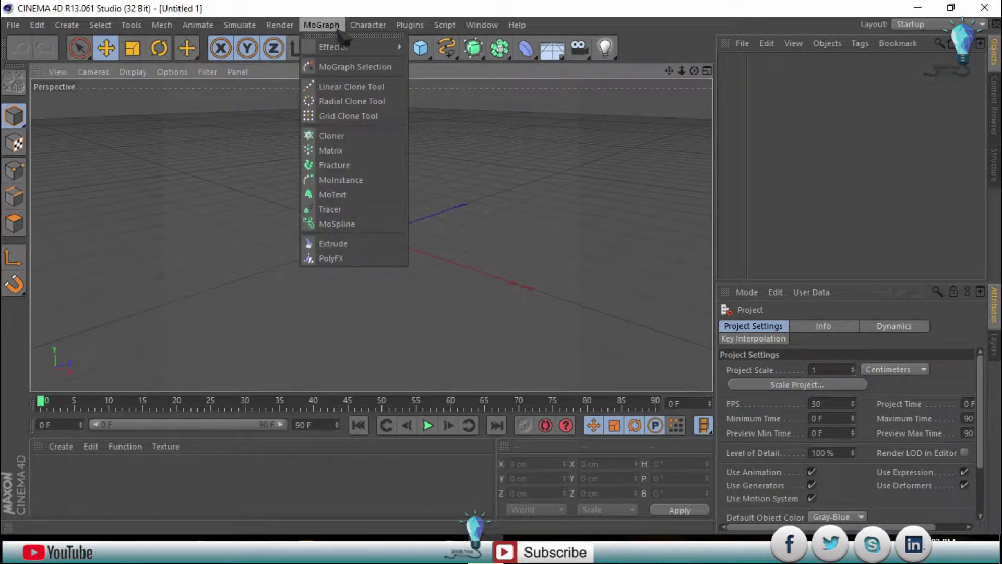
{"action": "left_click", "coordinate": [334, 198]}
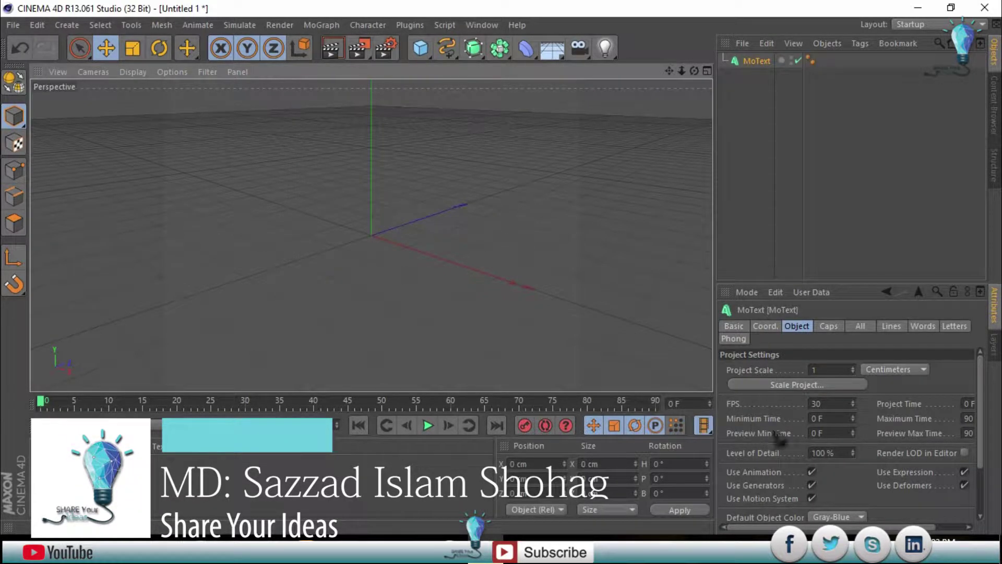
{"action": "left_click", "coordinate": [784, 385]}
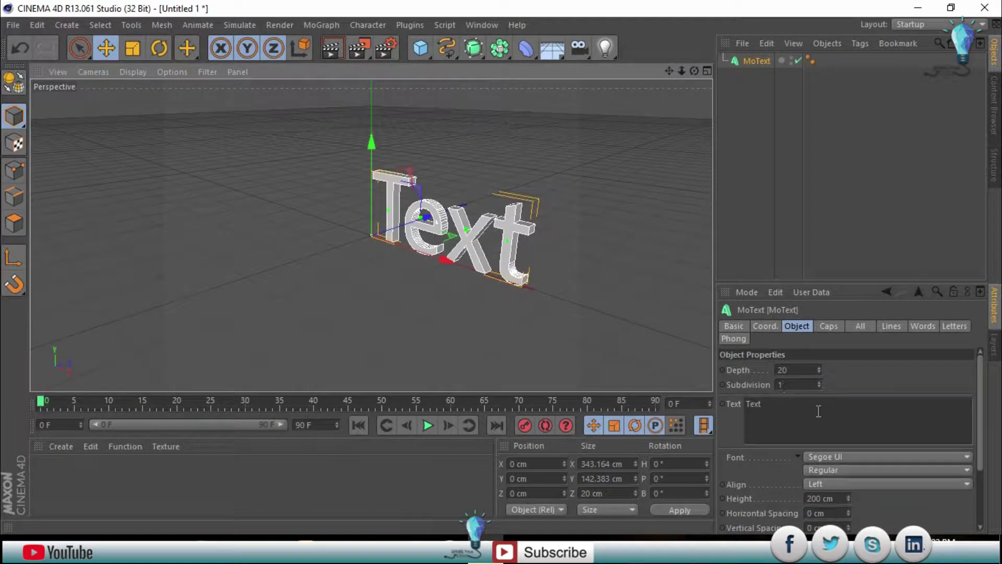
{"action": "left_click", "coordinate": [785, 416]}
{"action": "type", "text": "SHARE Your Ideas"}
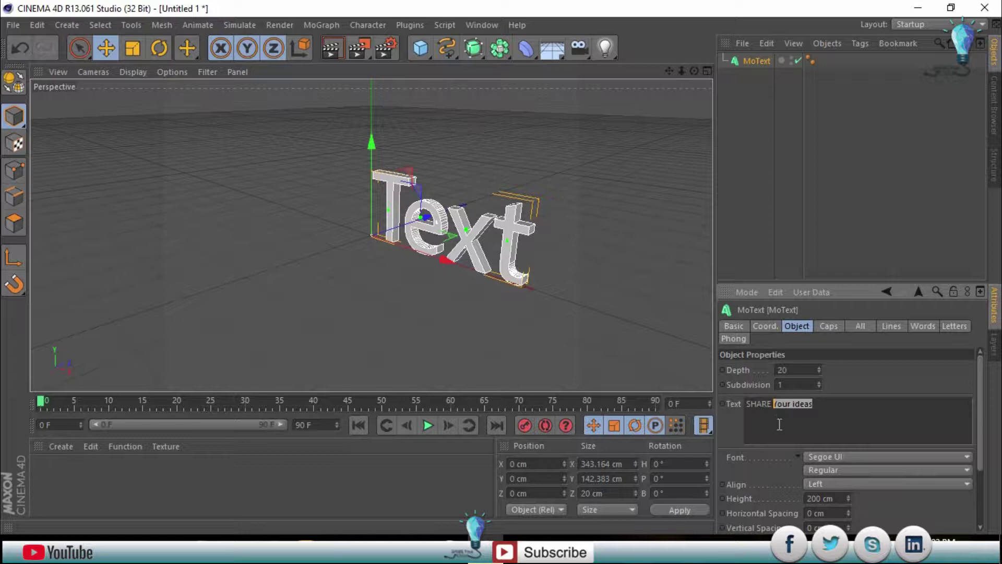
{"action": "key", "text": "BackSpace"}
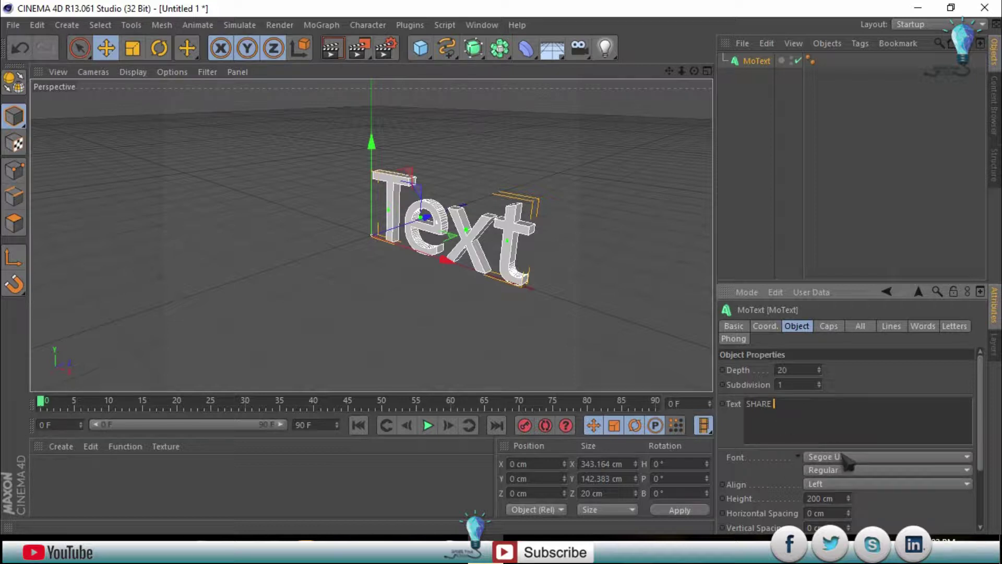
Set the font to Plump Black and raise the extrusion depth to about 29
{"action": "left_click", "coordinate": [844, 456]}
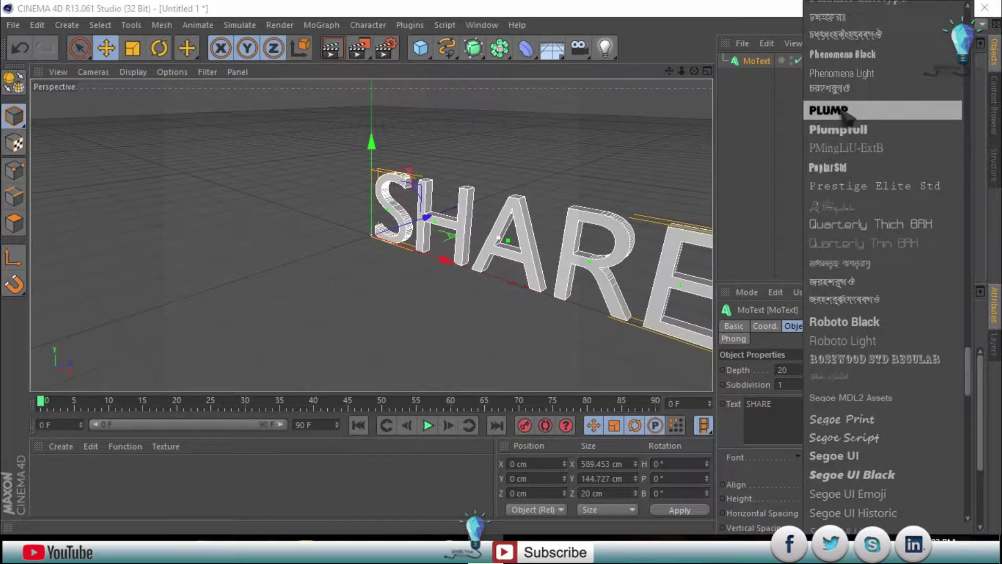
{"action": "left_click", "coordinate": [848, 114]}
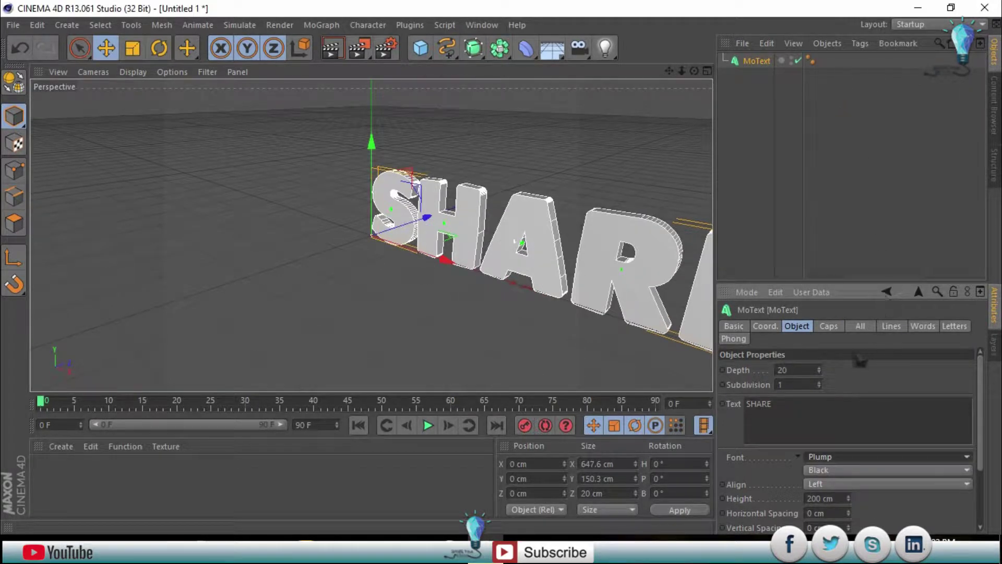
{"action": "mouse_move", "coordinate": [827, 373]}
{"action": "left_mouse_down"}
{"action": "mouse_move", "coordinate": [817, 369]}
{"action": "mouse_move", "coordinate": [824, 379]}
{"action": "left_mouse_up"}
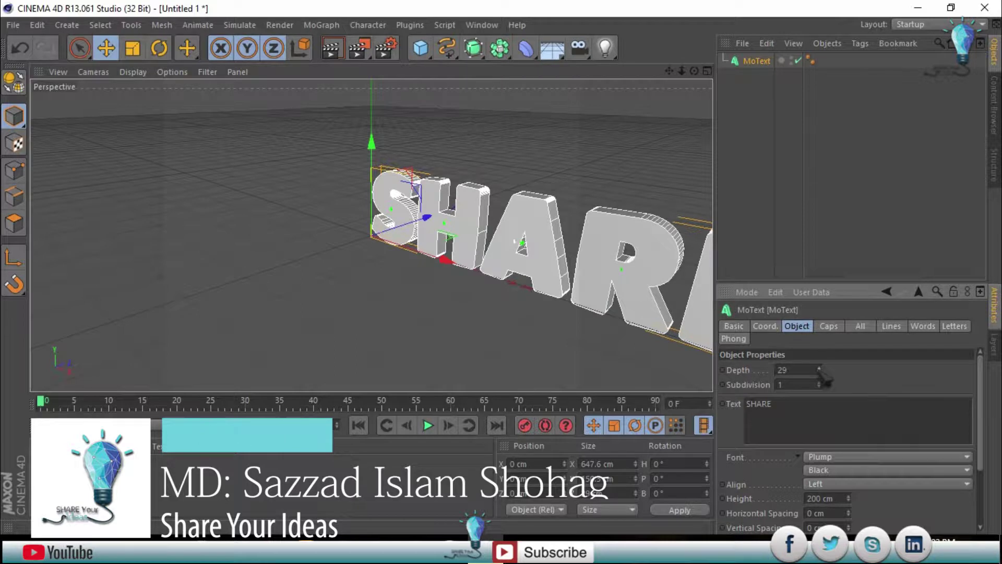
Duplicate the SHARE MoText and change the copy's text to Your
{"action": "left_click", "coordinate": [743, 144]}
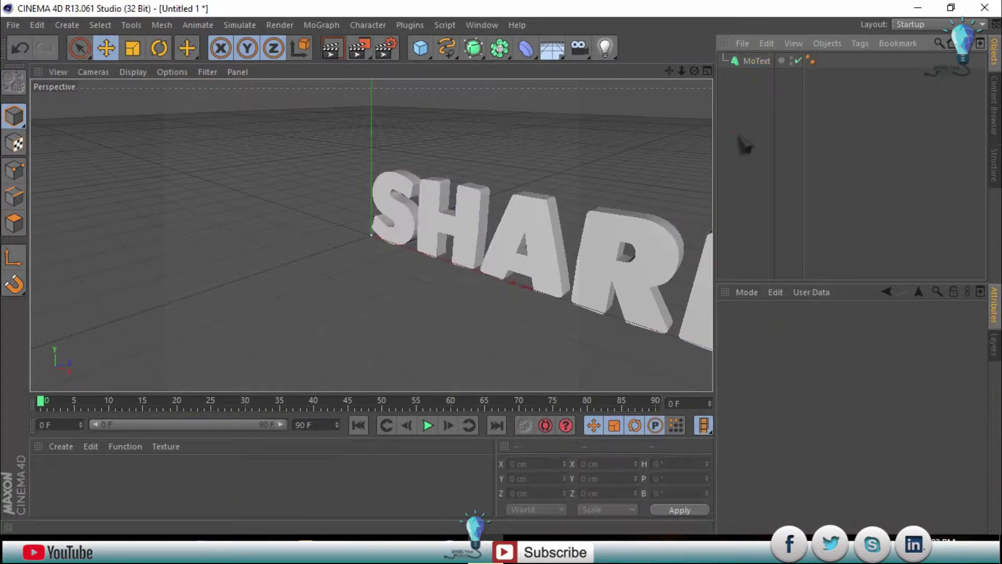
{"action": "left_click", "coordinate": [755, 61]}
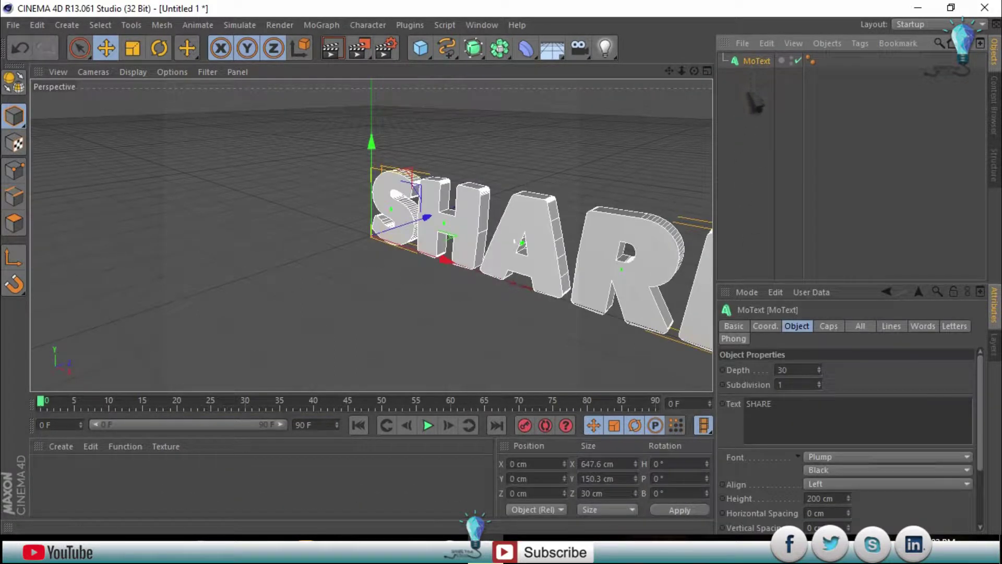
{"action": "key", "text": "ctrl+c"}
{"action": "key", "text": "ctrl+v"}
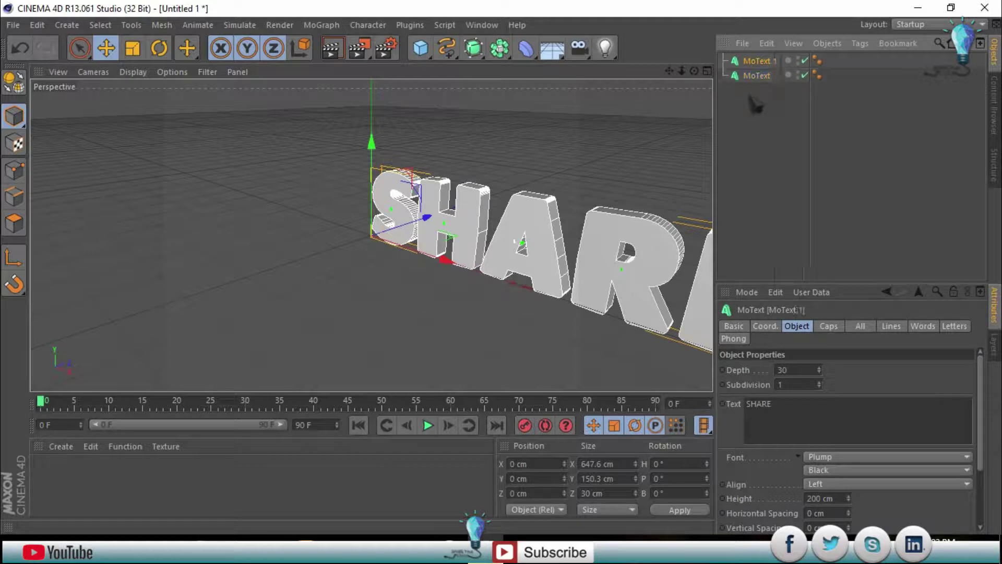
{"action": "left_click_drag", "start_coordinate": [794, 409], "coordinate": [726, 406]}
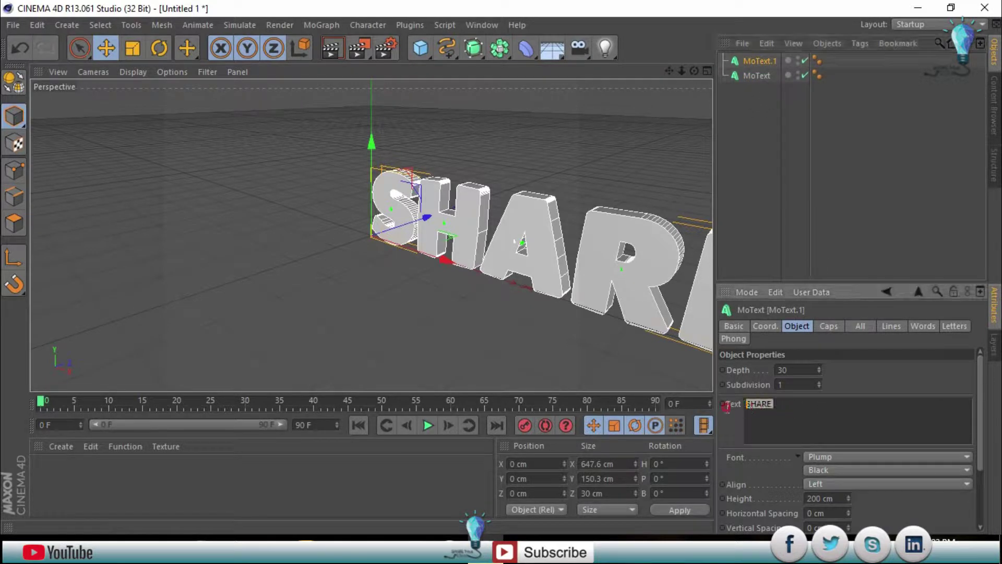
{"action": "type", "text": "SHARE Your ideas"}
{"action": "key", "text": "BackSpace"}
{"action": "left_click", "coordinate": [755, 201]}
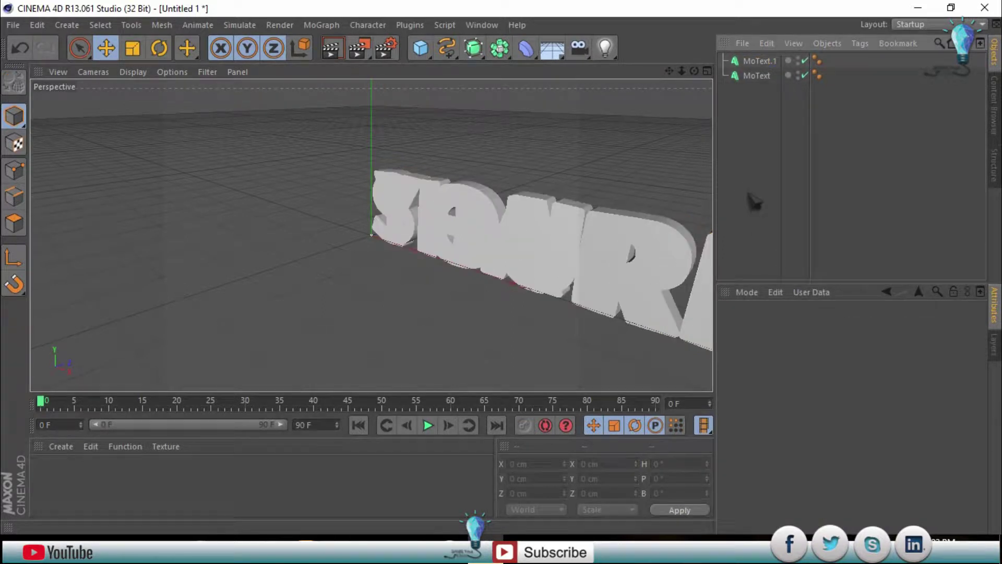
Make a second copy, MoText.2, and change its text to Ideas
{"action": "left_click", "coordinate": [756, 75]}
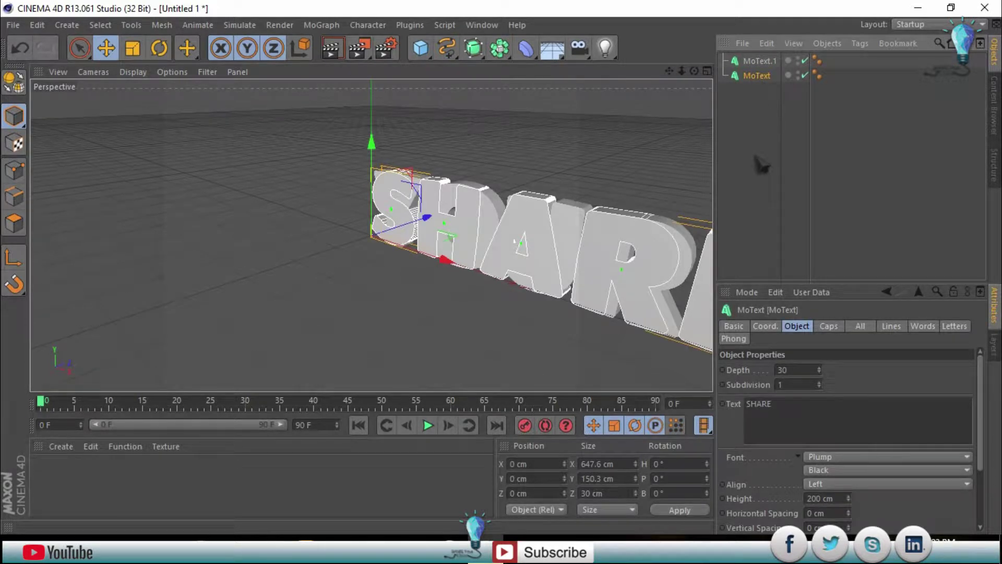
{"action": "key", "text": "ctrl+c"}
{"action": "key", "text": "ctrl+v"}
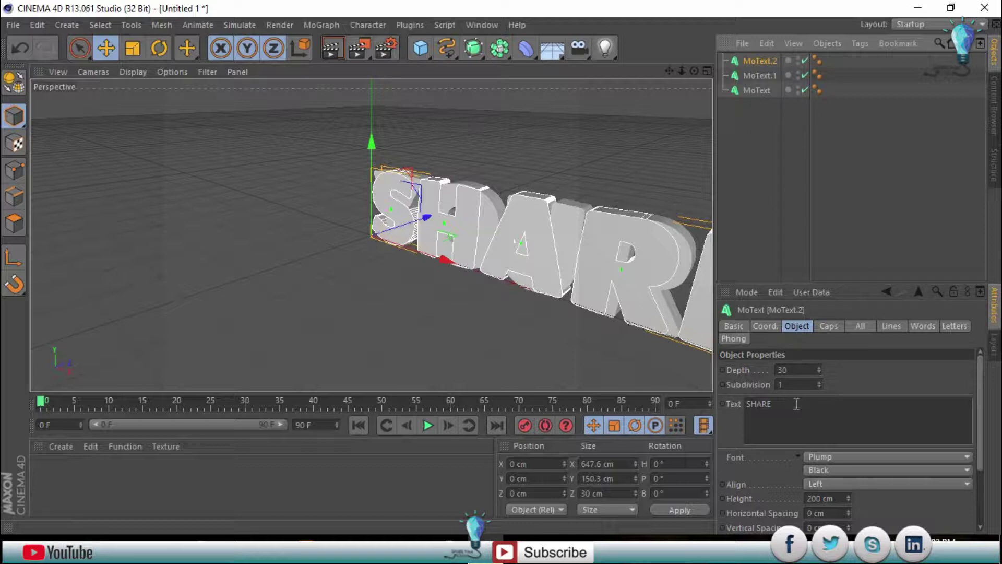
{"action": "left_click_drag", "start_coordinate": [796, 404], "coordinate": [730, 404]}
{"action": "left_click", "coordinate": [790, 418]}
{"action": "type", "text": "Your Ideas"}
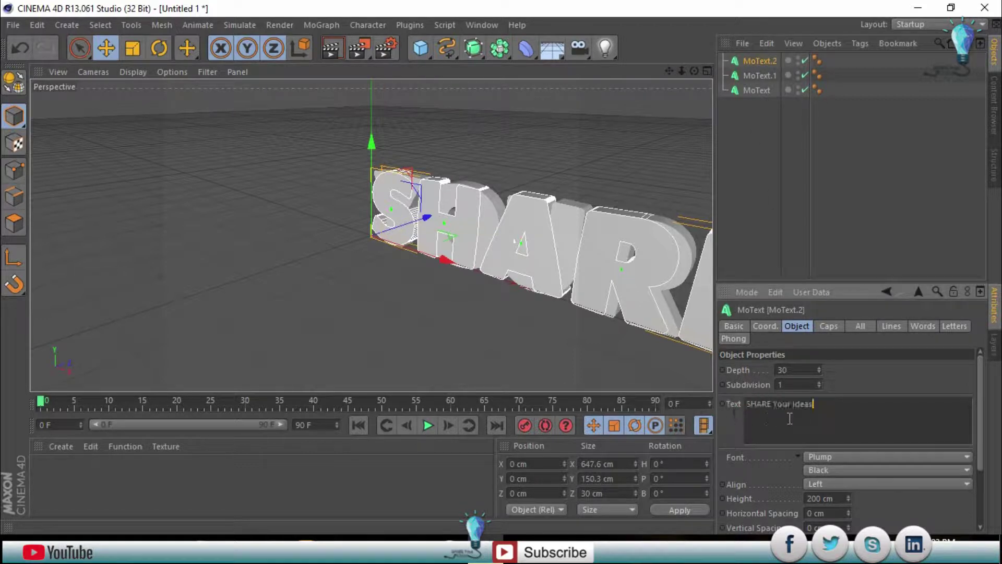
{"action": "key", "text": "BackSpace"}
{"action": "left_click_drag", "start_coordinate": [793, 405], "coordinate": [712, 414]}
{"action": "type", "text": "SHARE Your Ideas"}
{"action": "left_click_drag", "start_coordinate": [787, 405], "coordinate": [708, 415]}
{"action": "key", "text": "BackSpace"}
{"action": "left_click", "coordinate": [779, 211]}
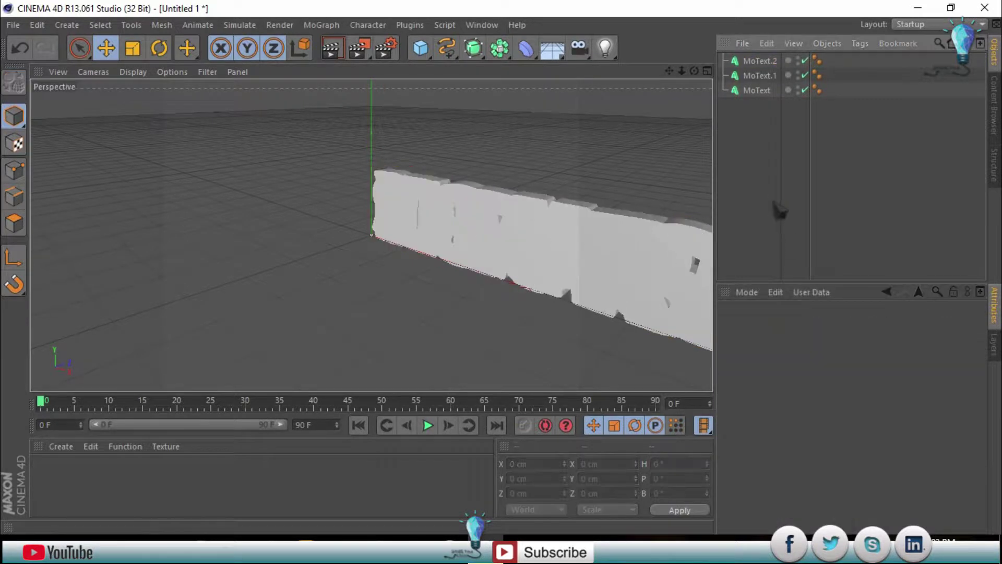
{"action": "left_click", "coordinate": [758, 61]}
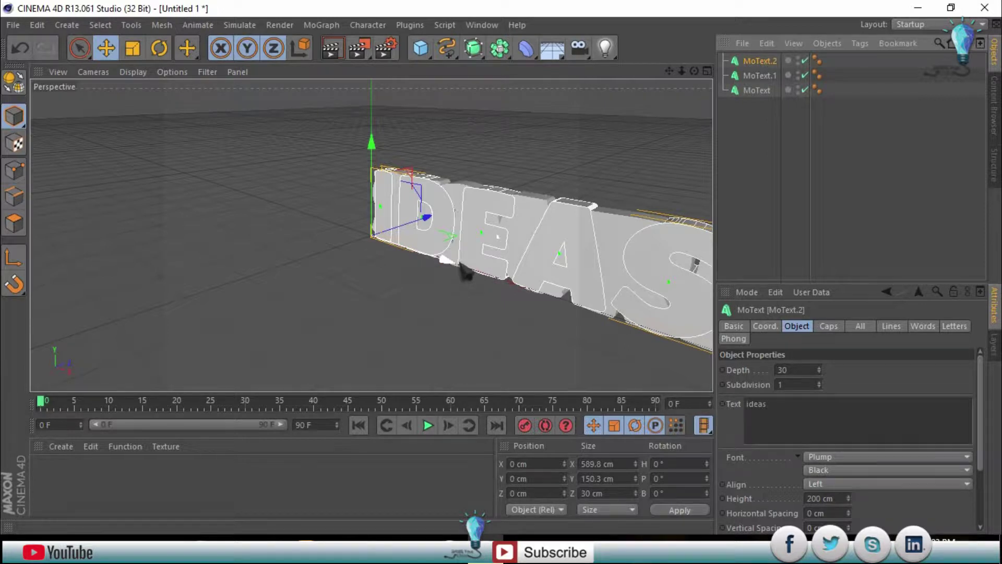
Keep the SHARE MoText's text alignment set to Left
{"action": "left_click", "coordinate": [756, 90]}
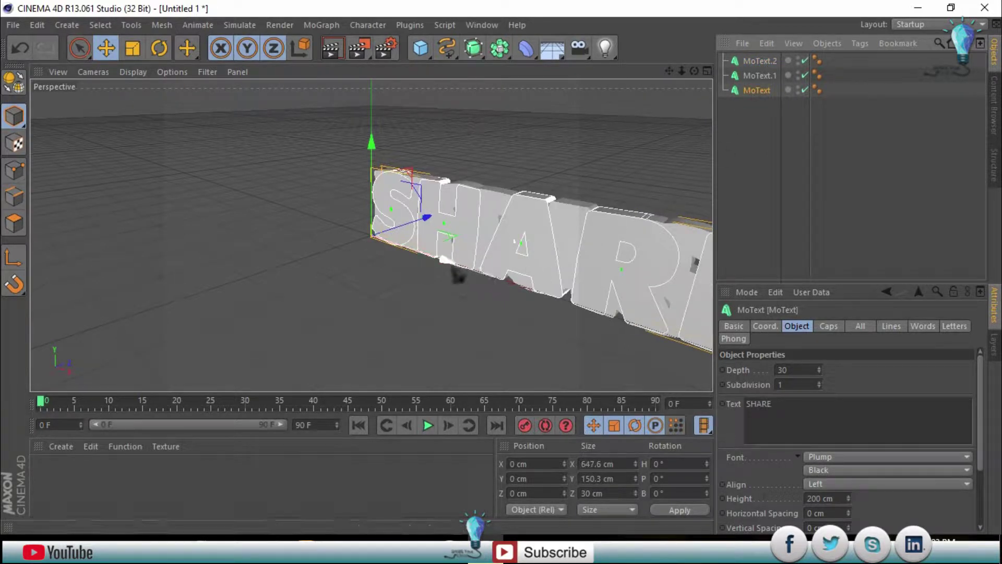
{"action": "left_click", "coordinate": [824, 470]}
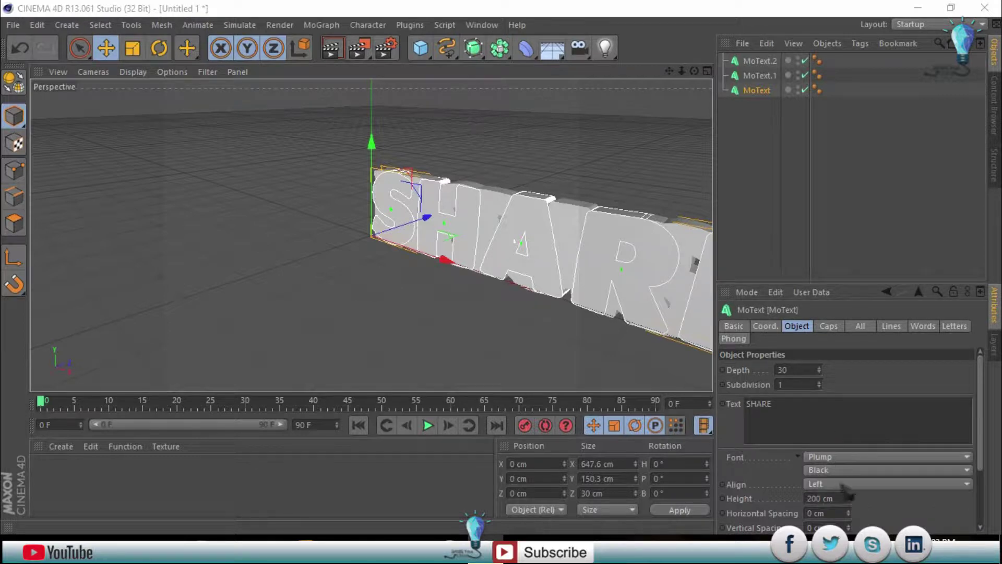
{"action": "left_click", "coordinate": [841, 485]}
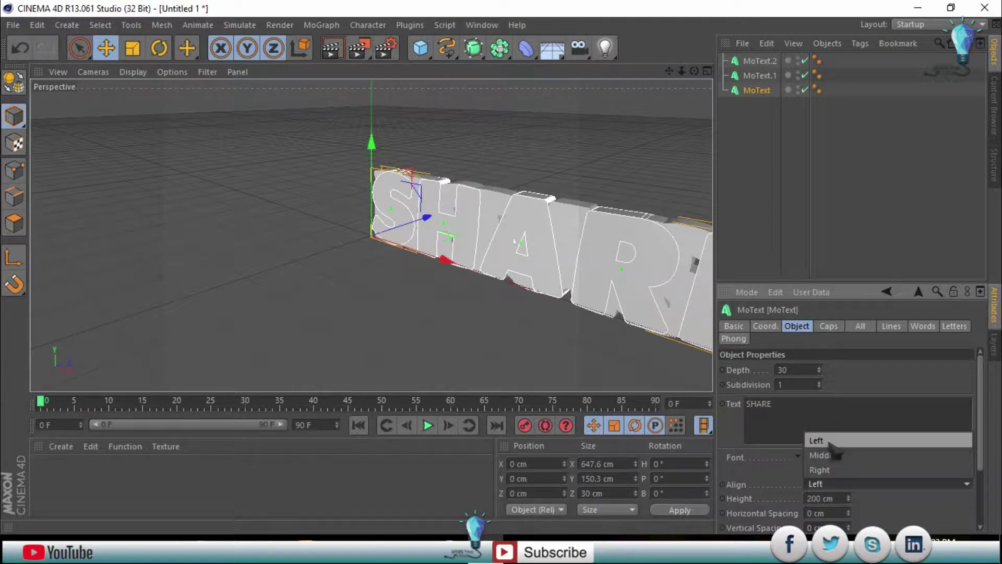
{"action": "left_click", "coordinate": [830, 441]}
Slide SHARE left, YOUR beside it, and IDEAS to the right along X
{"action": "mouse_move", "coordinate": [443, 260]}
{"action": "left_mouse_down"}
{"action": "mouse_move", "coordinate": [198, 178]}
{"action": "mouse_move", "coordinate": [209, 184]}
{"action": "left_mouse_up"}
{"action": "left_click", "coordinate": [756, 76]}
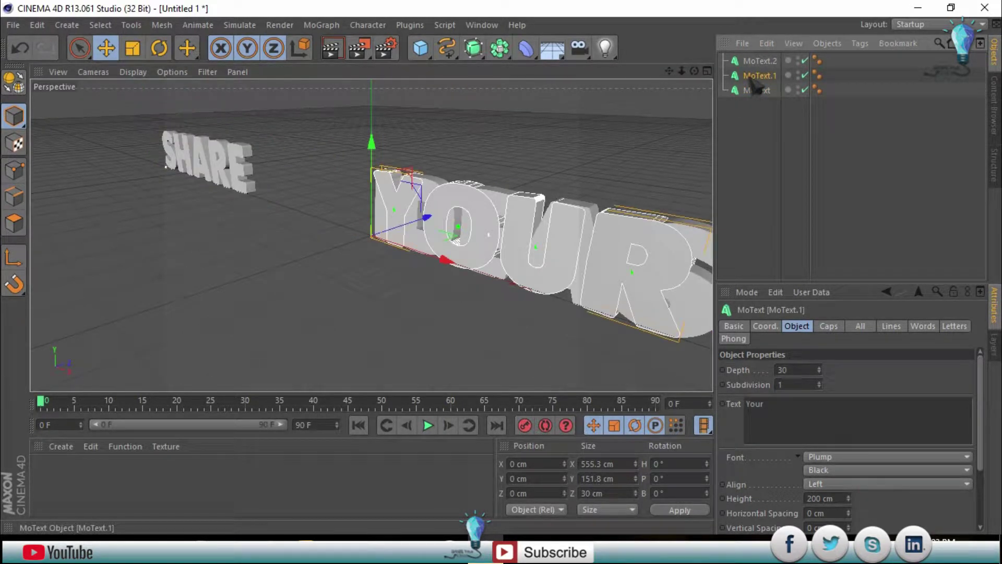
{"action": "mouse_move", "coordinate": [445, 260]}
{"action": "left_mouse_down"}
{"action": "mouse_move", "coordinate": [384, 250]}
{"action": "mouse_move", "coordinate": [321, 224]}
{"action": "left_mouse_up"}
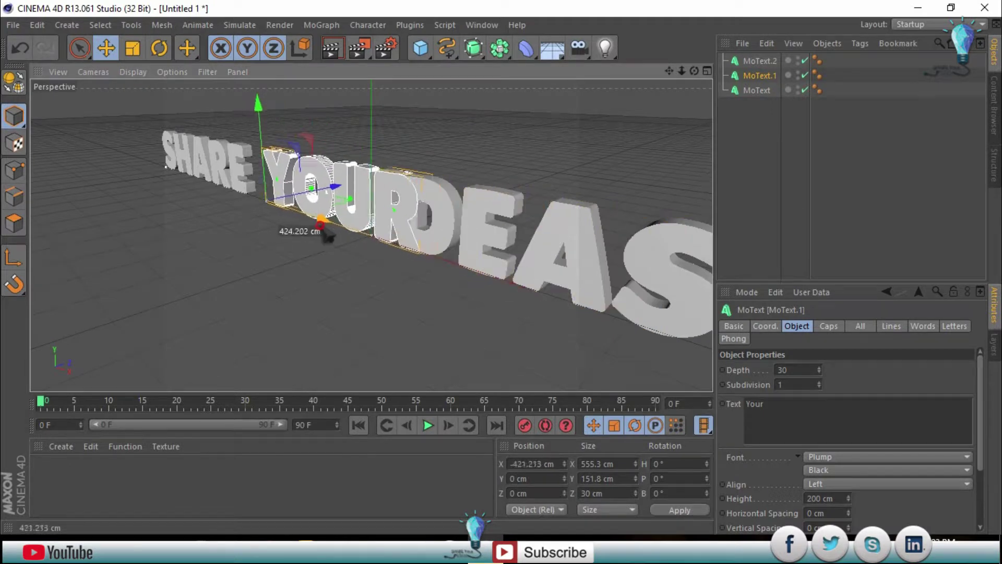
{"action": "left_click", "coordinate": [759, 61]}
{"action": "left_click_drag", "start_coordinate": [449, 260], "coordinate": [510, 280]}
Orbit to a more frontal view and select all three MoText objects
{"action": "scroll", "coordinate": [464, 281], "scroll_direction": "down", "scroll_amount": 2}
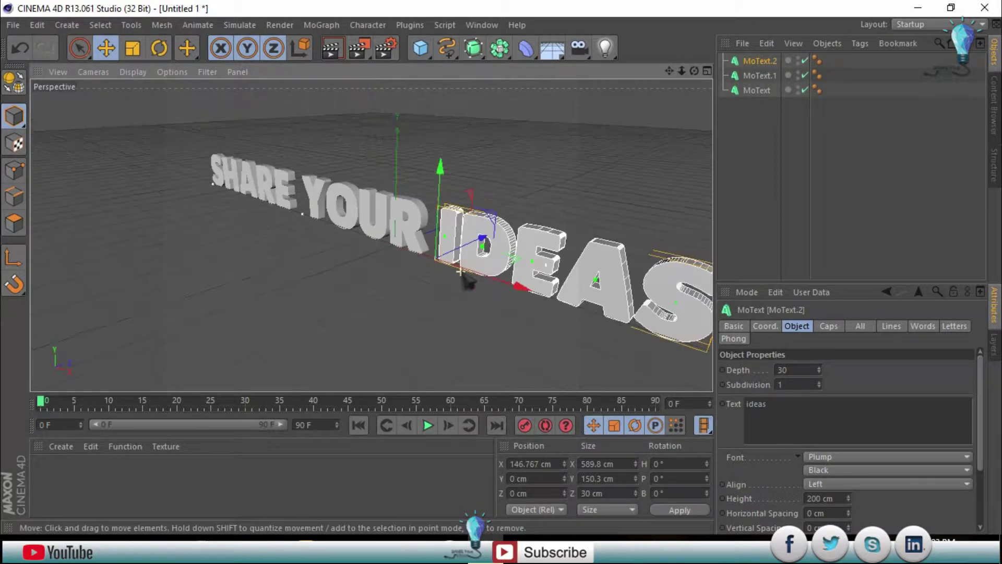
{"action": "scroll", "coordinate": [460, 293], "scroll_direction": "down", "scroll_amount": 3}
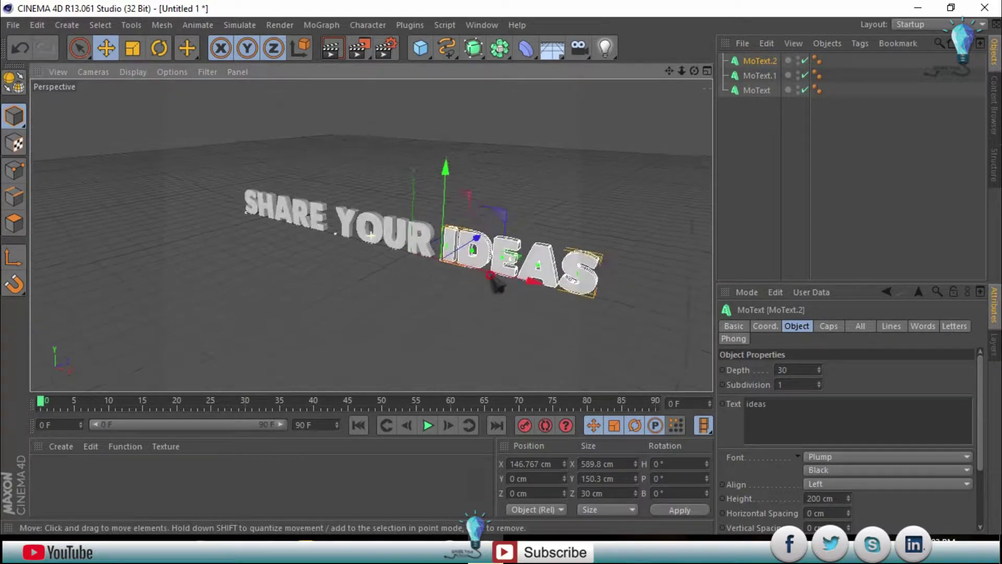
{"action": "left_click_drag", "start_coordinate": [461, 289], "coordinate": [512, 269], "text": "alt"}
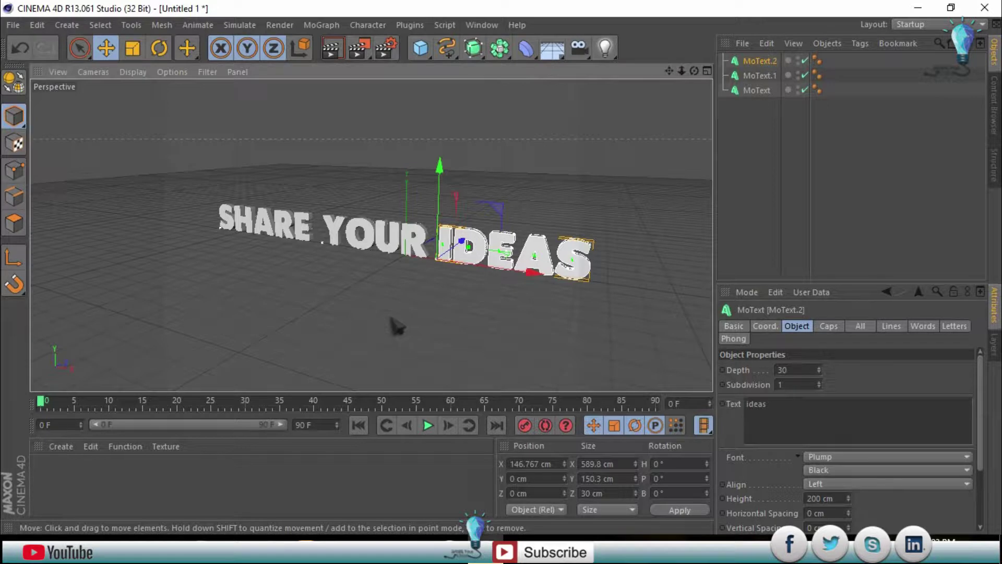
{"action": "left_click", "coordinate": [759, 167]}
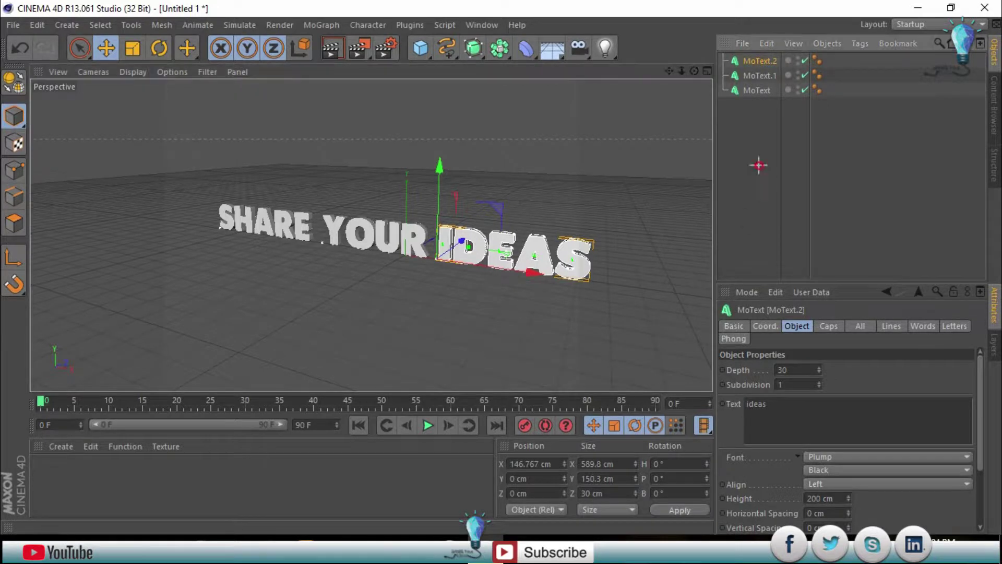
{"action": "left_click_drag", "start_coordinate": [750, 70], "coordinate": [752, 69]}
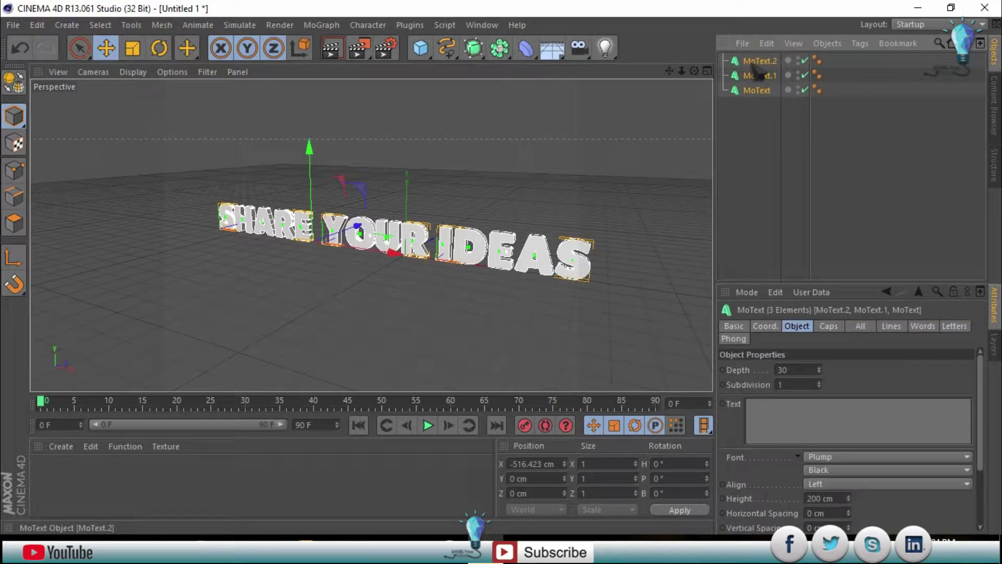
Group the three MoText objects under a Null named text
{"action": "right_click", "coordinate": [756, 78]}
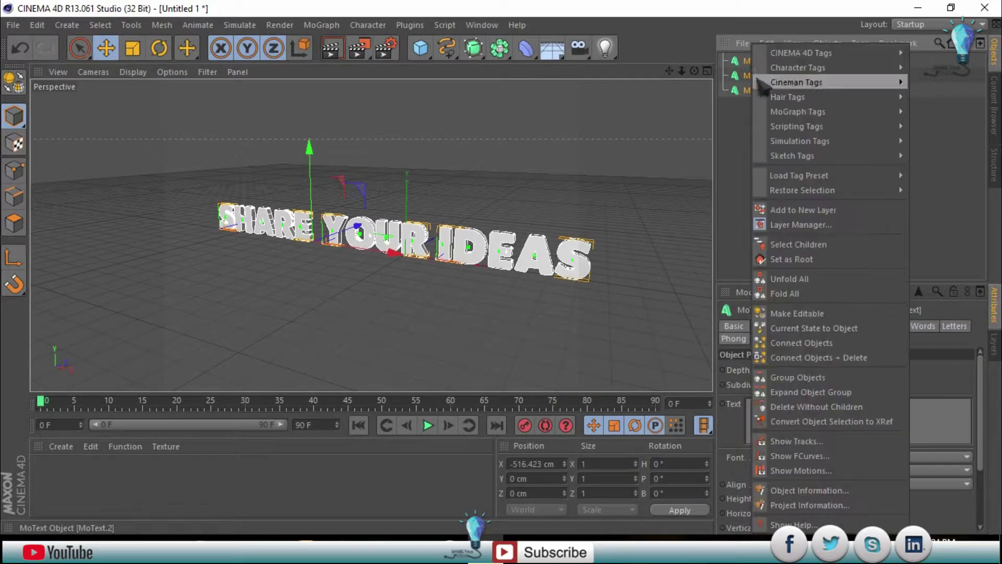
{"action": "left_click", "coordinate": [798, 377]}
{"action": "double_click", "coordinate": [752, 60]}
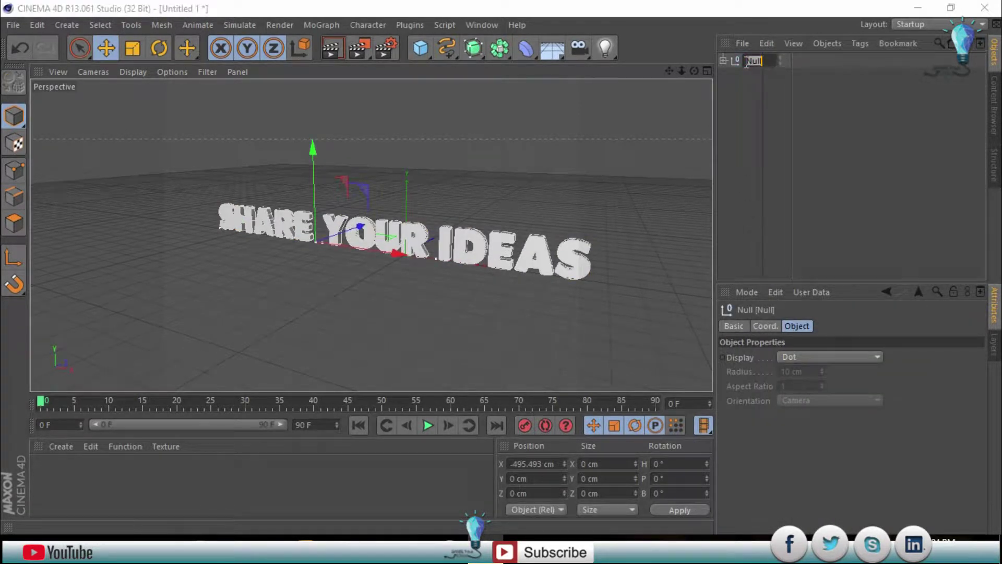
{"action": "type", "text": "text"}
{"action": "key", "text": "Return"}
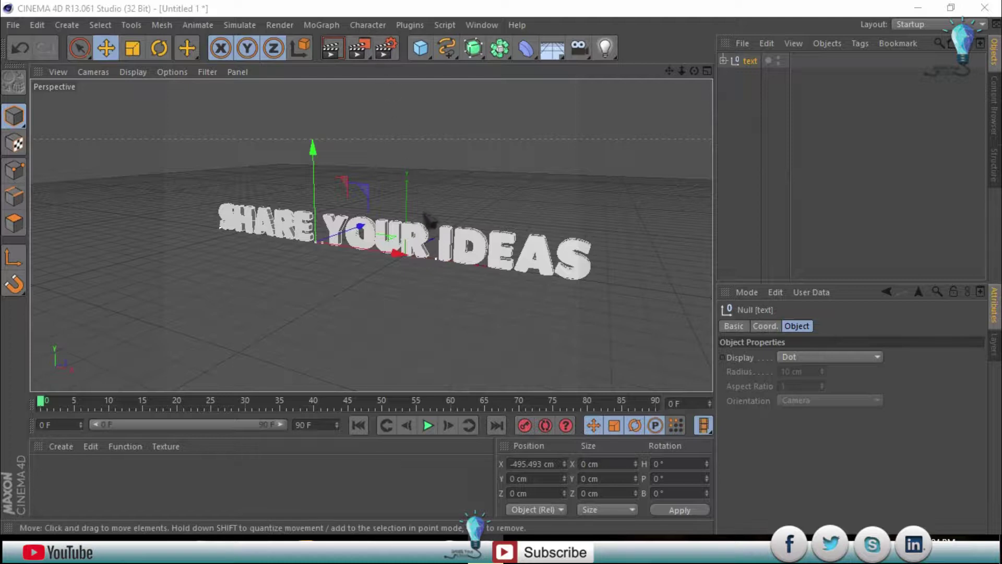
Bring up the Render Settings
{"action": "scroll", "coordinate": [429, 219], "scroll_direction": "up", "scroll_amount": 2}
{"action": "scroll", "coordinate": [427, 215], "scroll_direction": "up", "scroll_amount": 2}
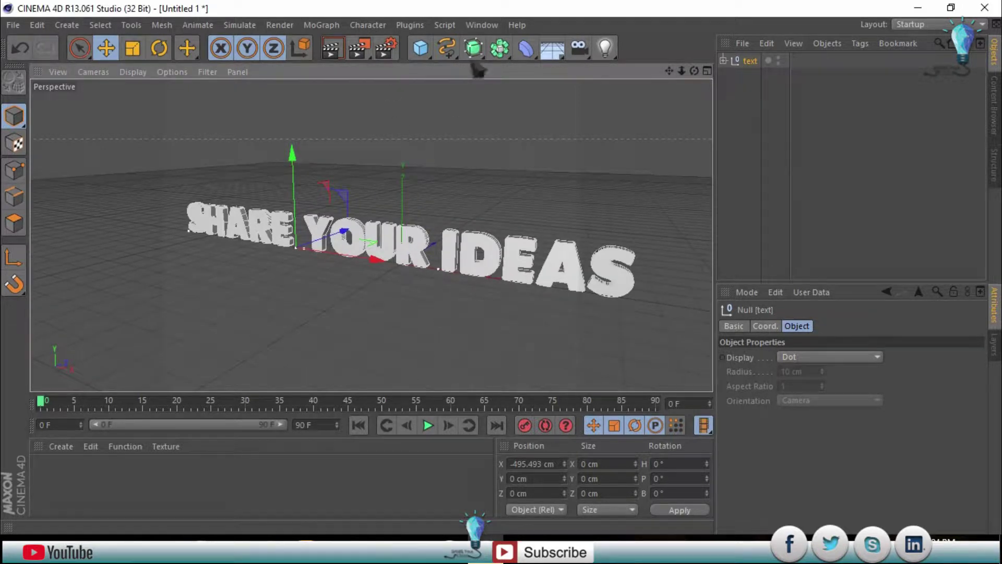
{"action": "left_click", "coordinate": [391, 51]}
Apply the HDTV 1080 24 output preset (1920×1080, 24 fps) and close Render Settings
{"action": "left_click", "coordinate": [207, 62]}
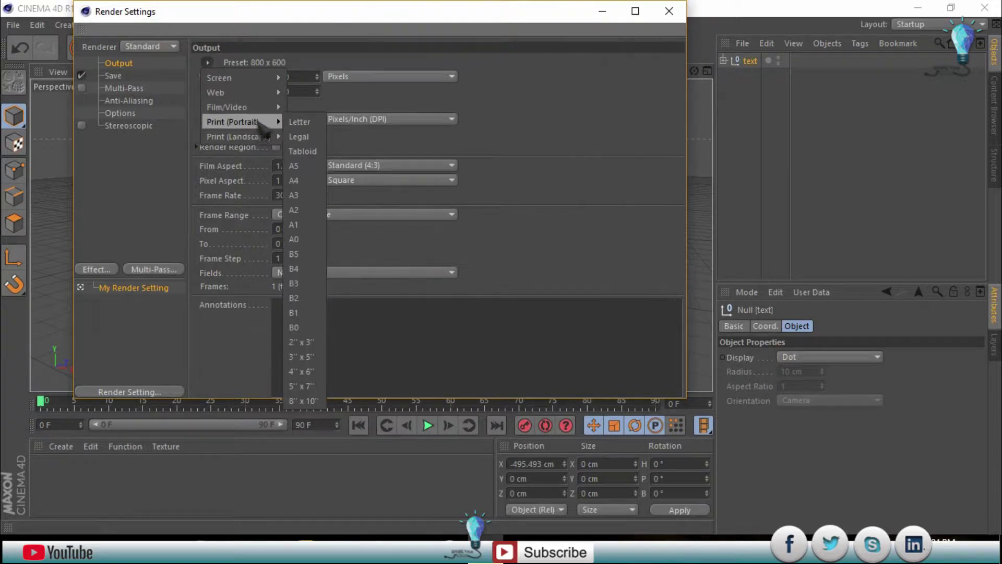
{"action": "mouse_move", "coordinate": [227, 106]}
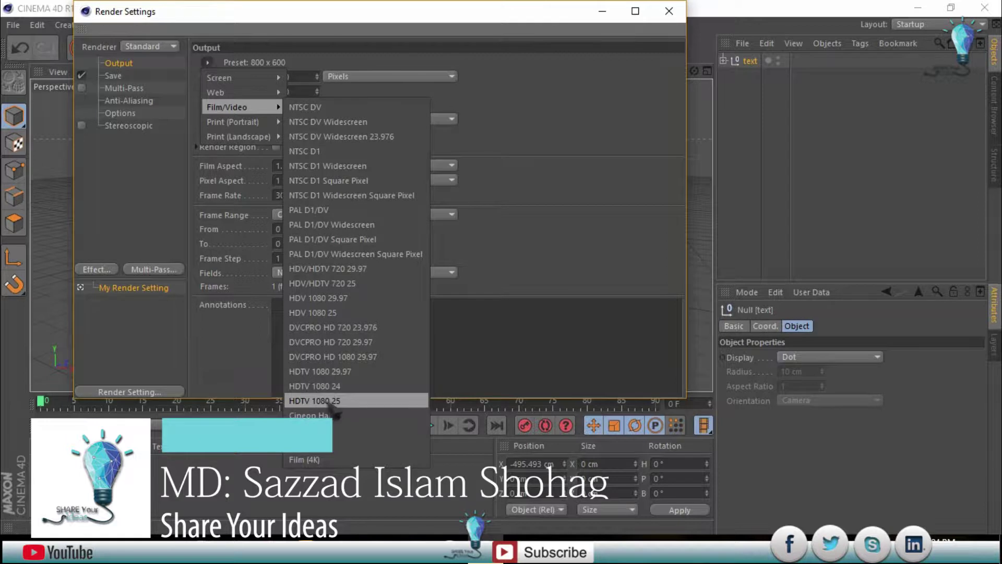
{"action": "left_click", "coordinate": [325, 387]}
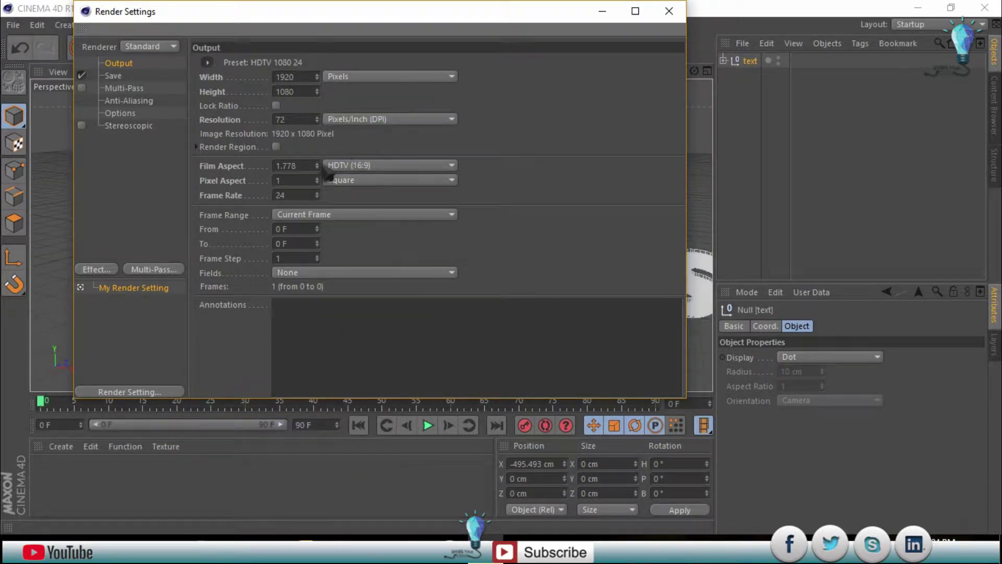
{"action": "left_click", "coordinate": [303, 215]}
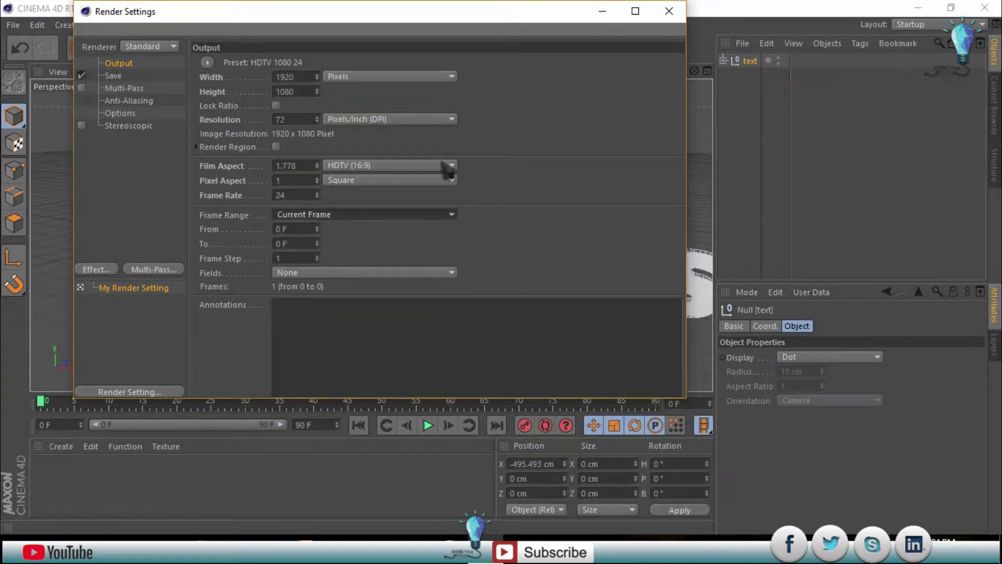
{"action": "left_click", "coordinate": [668, 12]}
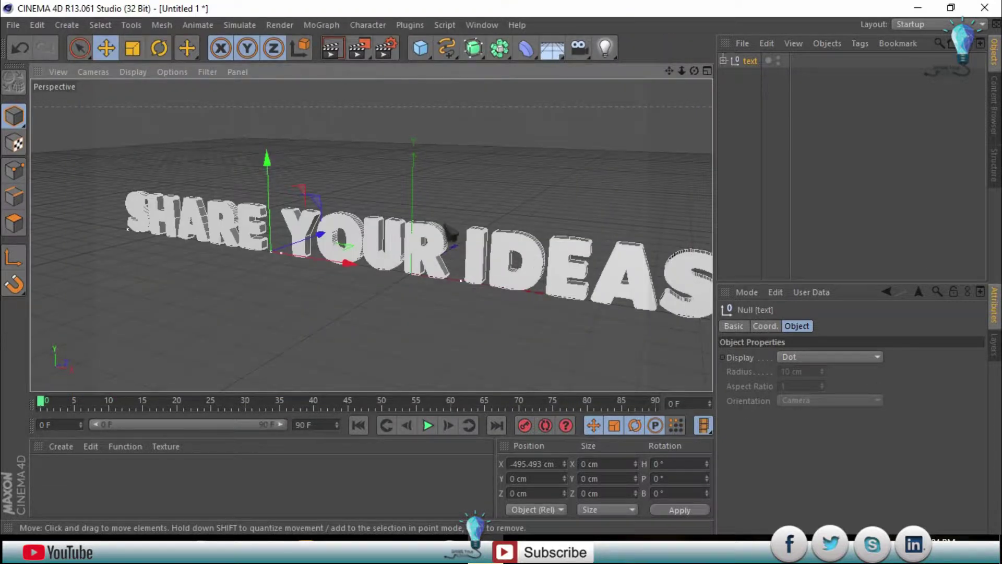
Orbit to a front view of the title and start loading a material file with Ctrl+O
{"action": "scroll", "coordinate": [443, 226], "scroll_direction": "down", "scroll_amount": 1}
{"action": "mouse_move", "coordinate": [448, 229]}
{"action": "left_mouse_down", "text": "alt"}
{"action": "mouse_move", "coordinate": [517, 211]}
{"action": "mouse_move", "coordinate": [489, 203]}
{"action": "mouse_move", "coordinate": [500, 211]}
{"action": "mouse_move", "coordinate": [487, 218]}
{"action": "left_mouse_up", "text": "alt"}
{"action": "left_click", "coordinate": [364, 494]}
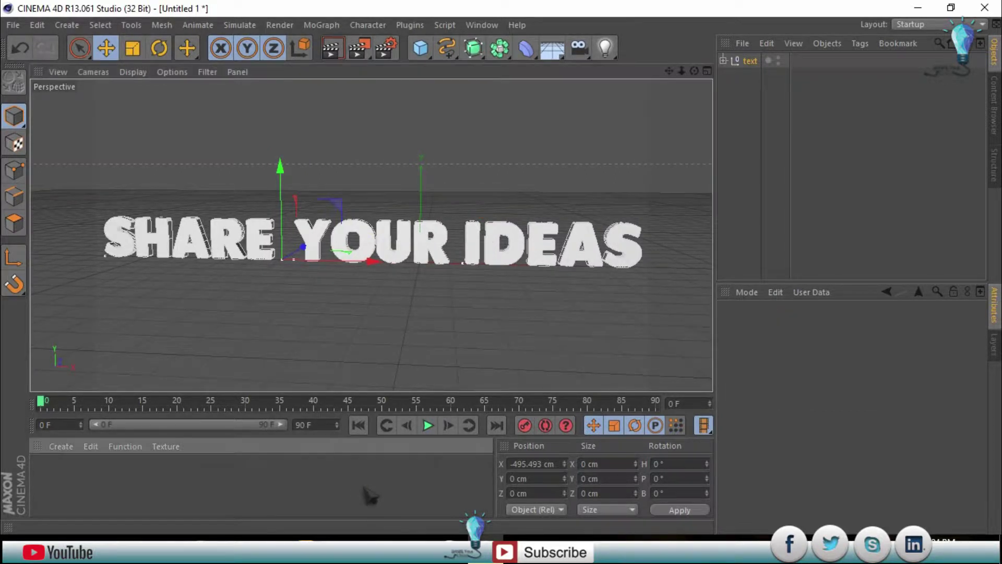
{"action": "left_click", "coordinate": [62, 447]}
{"action": "mouse_move", "coordinate": [91, 446]}
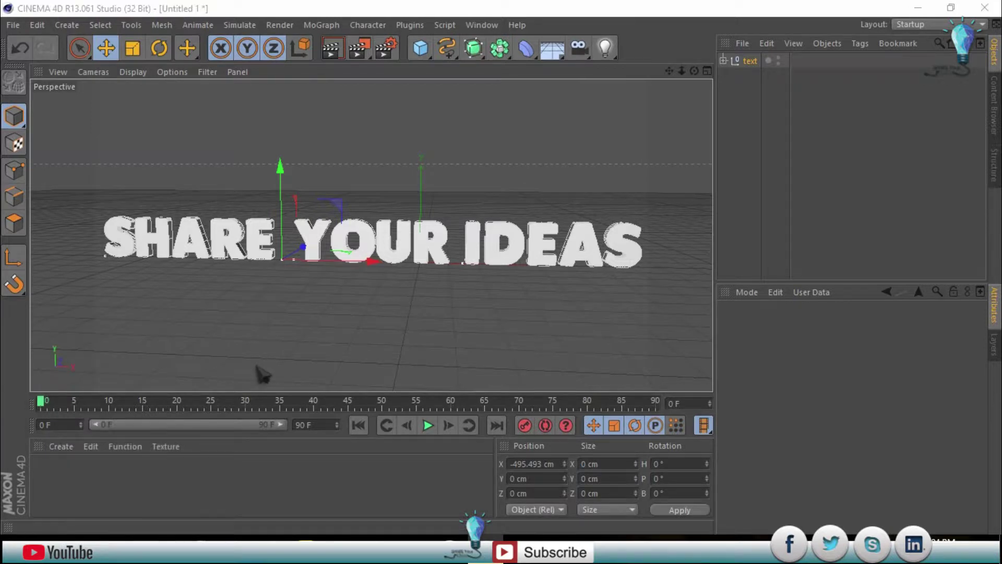
{"action": "key", "text": "ctrl+o"}
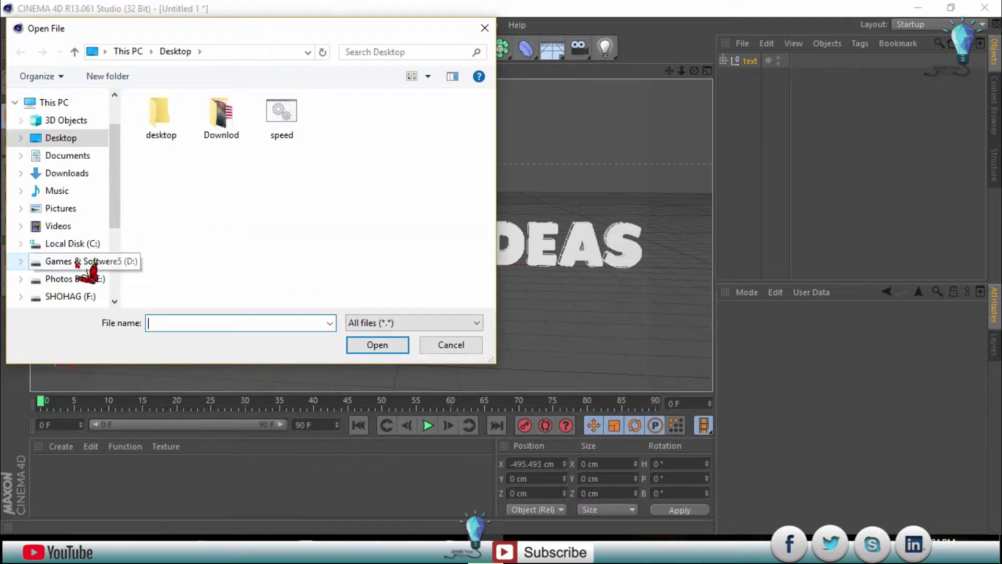
Load MercyMat from D: > Softwere > SIS Graphic Design > Cenama $D > Cinema 4d studio lights & Materials
{"action": "left_click", "coordinate": [76, 261]}
{"action": "scroll", "coordinate": [77, 263], "scroll_direction": "down", "scroll_amount": 2}
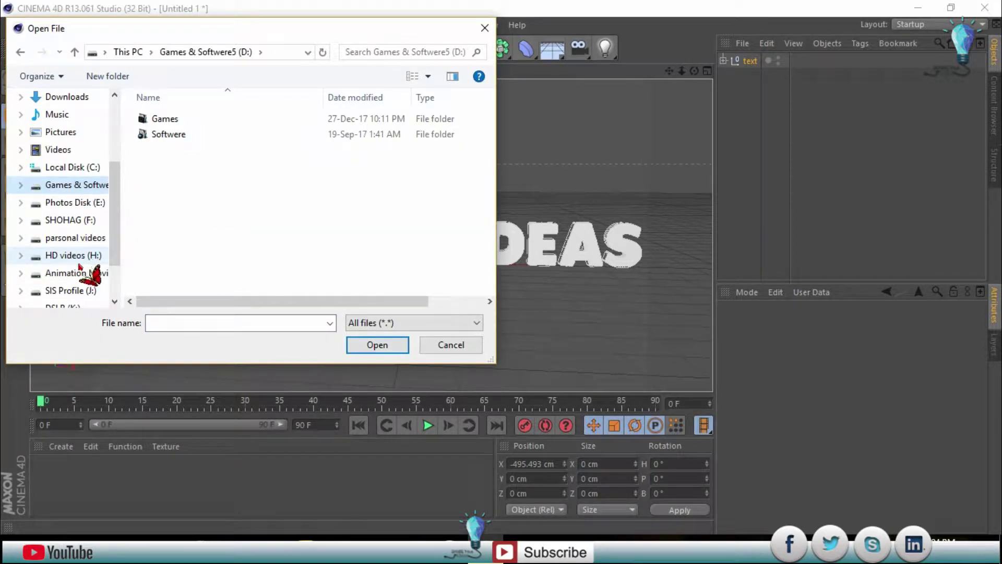
{"action": "left_click", "coordinate": [81, 271]}
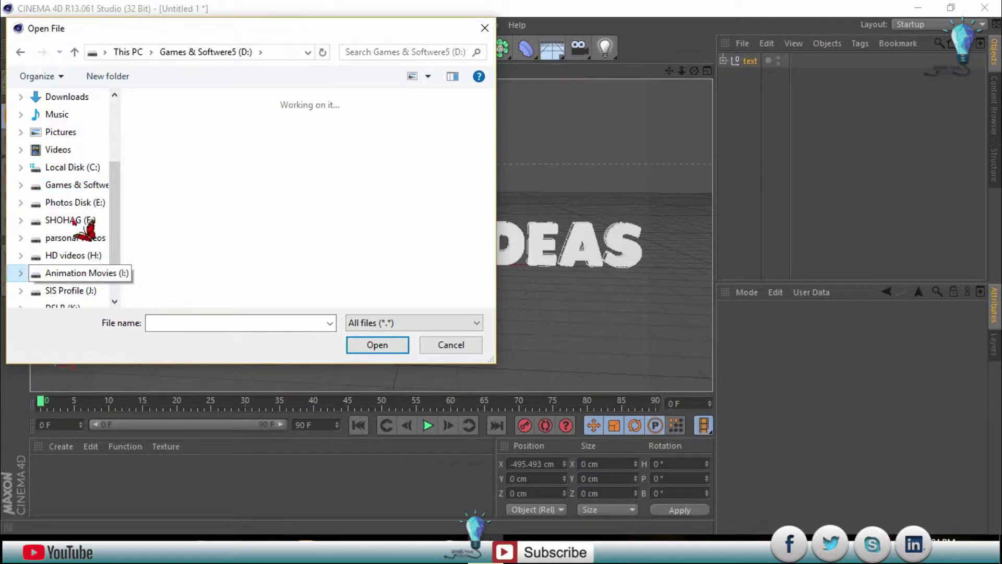
{"action": "left_click", "coordinate": [68, 168]}
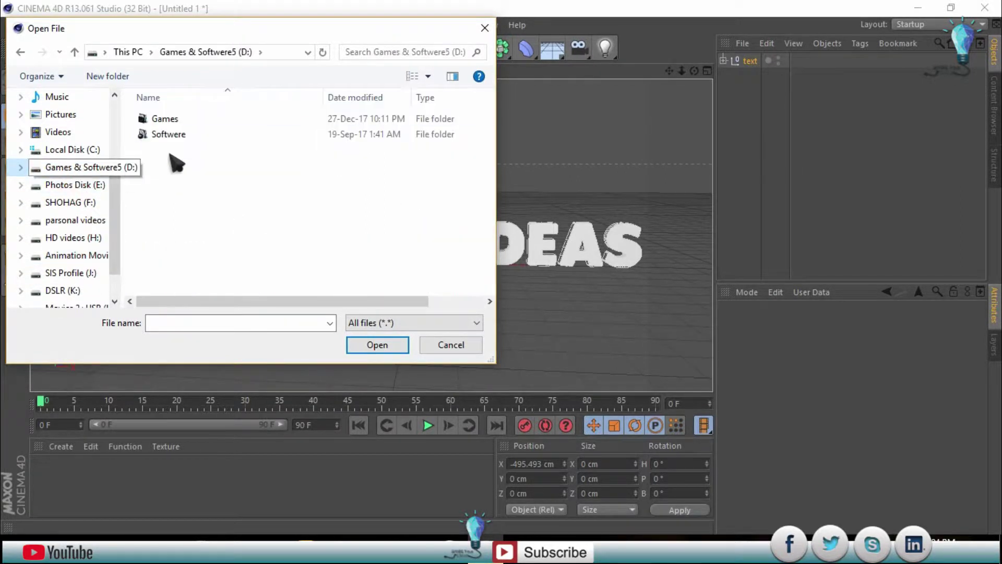
{"action": "double_click", "coordinate": [174, 135]}
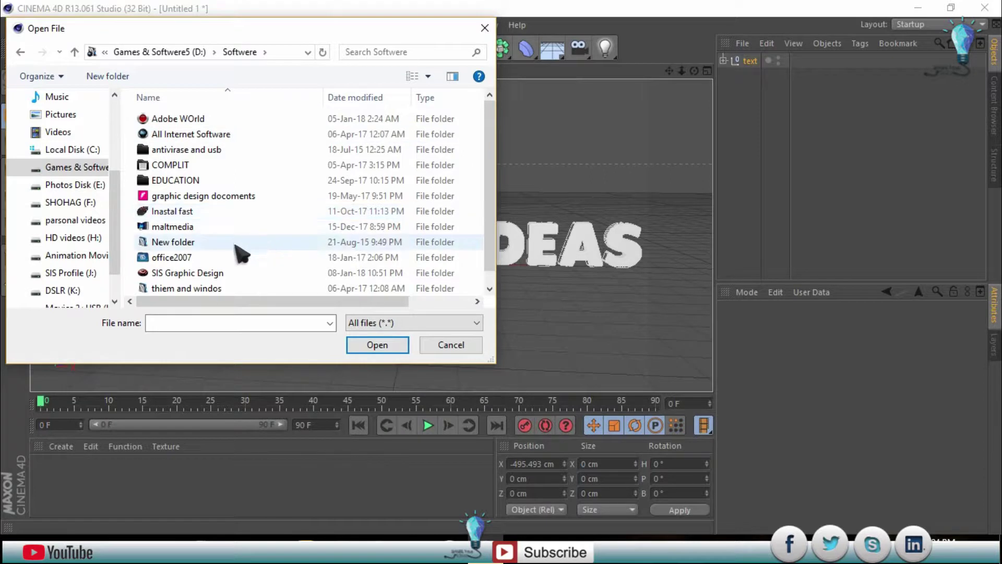
{"action": "scroll", "coordinate": [245, 254], "scroll_direction": "down", "scroll_amount": 1}
{"action": "double_click", "coordinate": [222, 257]}
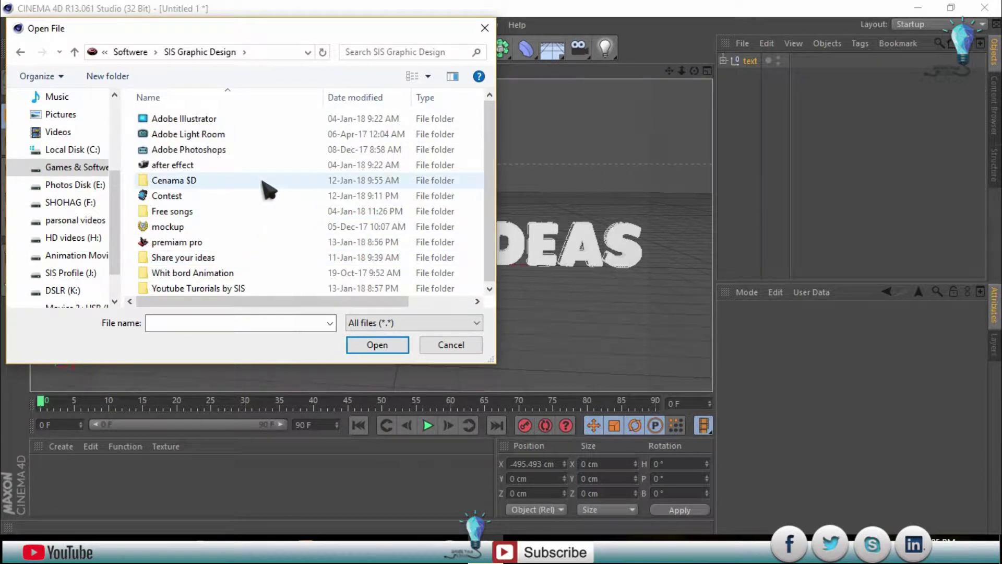
{"action": "double_click", "coordinate": [189, 180]}
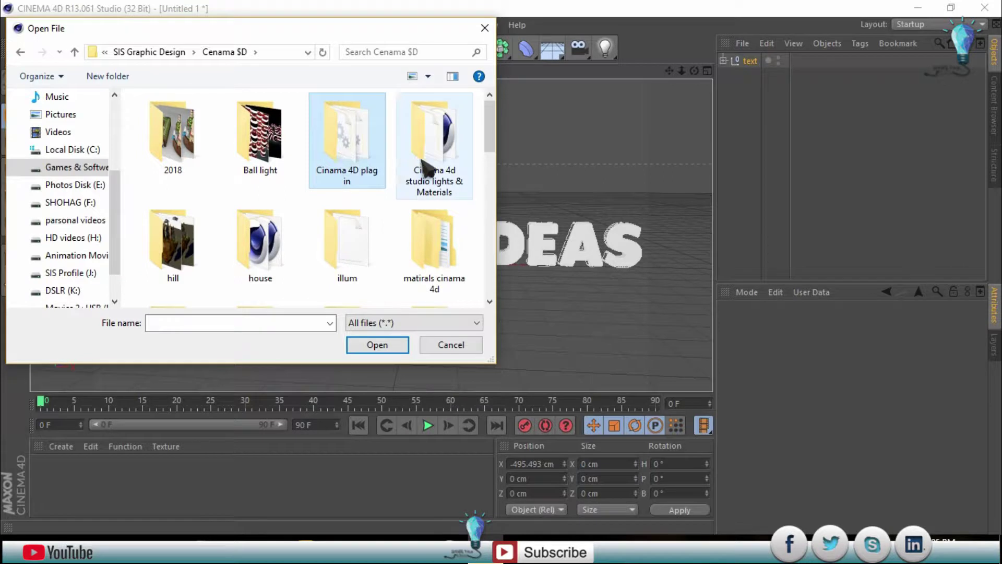
{"action": "double_click", "coordinate": [425, 168]}
{"action": "left_click", "coordinate": [174, 166]}
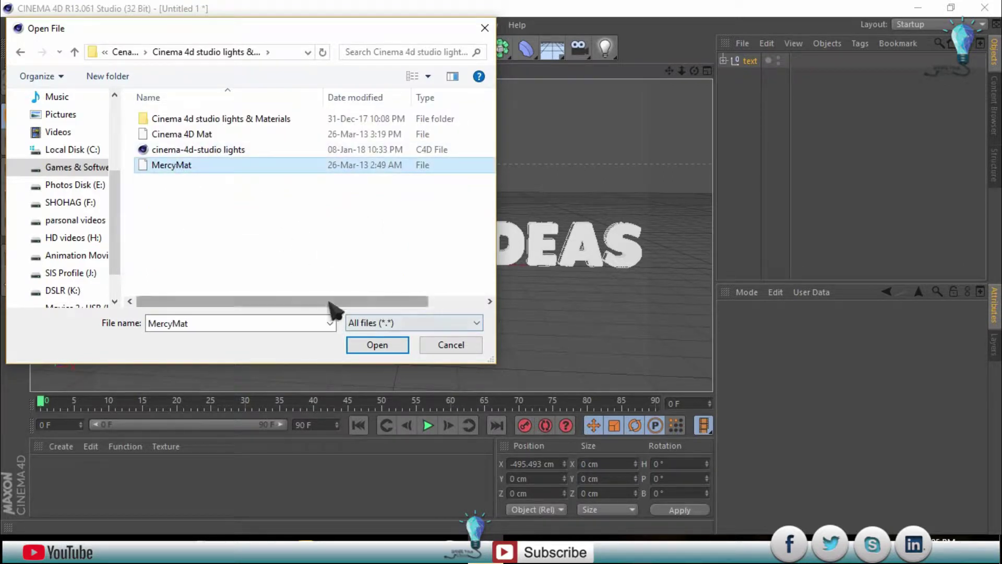
{"action": "left_click", "coordinate": [375, 348]}
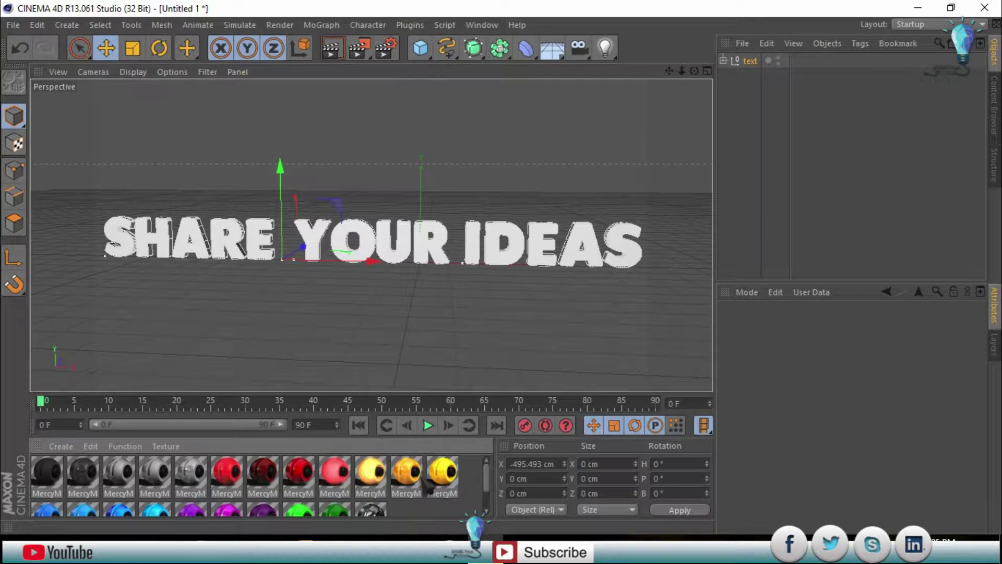
Put cyan MercyMat on IDEAS, red on YOUR, yellow on SHARE, then preview-render the view
{"action": "scroll", "coordinate": [331, 493], "scroll_direction": "down", "scroll_amount": 2}
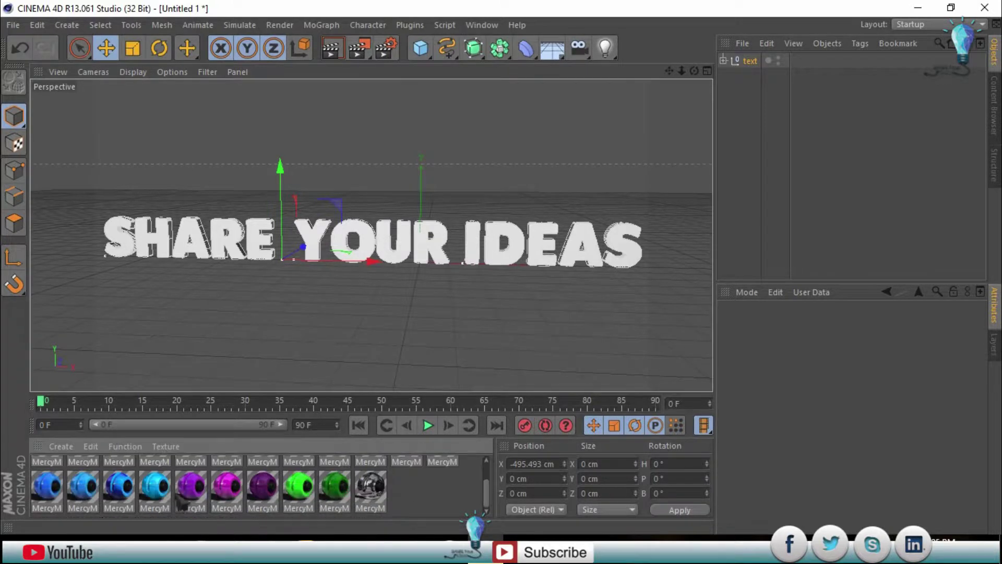
{"action": "left_click", "coordinate": [724, 62]}
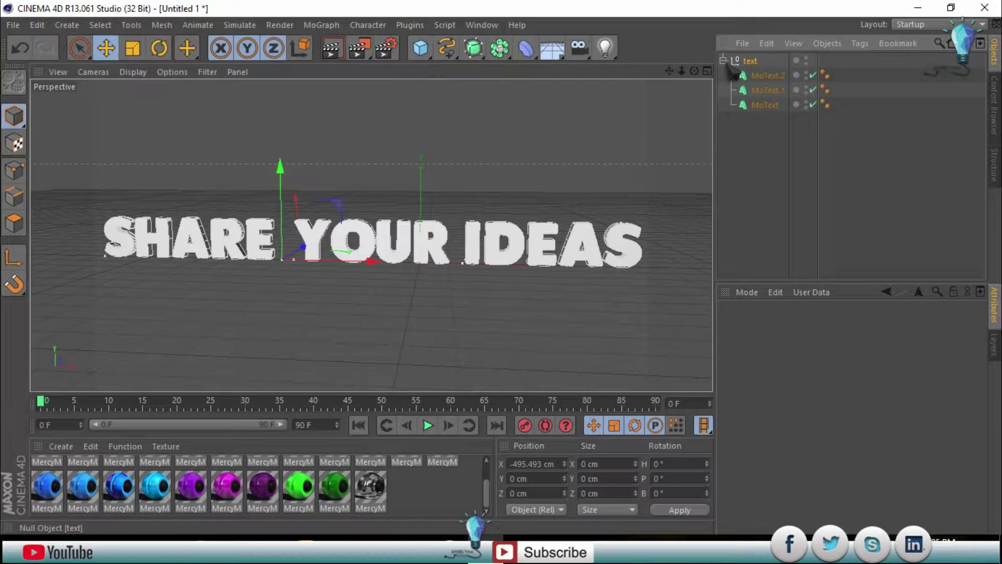
{"action": "left_click_drag", "start_coordinate": [157, 488], "coordinate": [764, 119]}
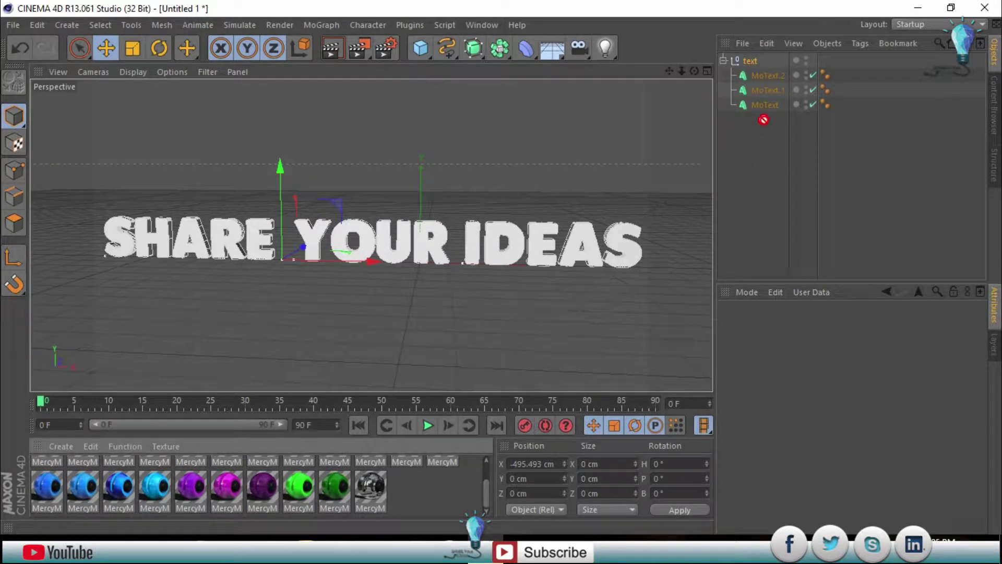
{"action": "left_click_drag", "start_coordinate": [772, 79], "coordinate": [773, 77]}
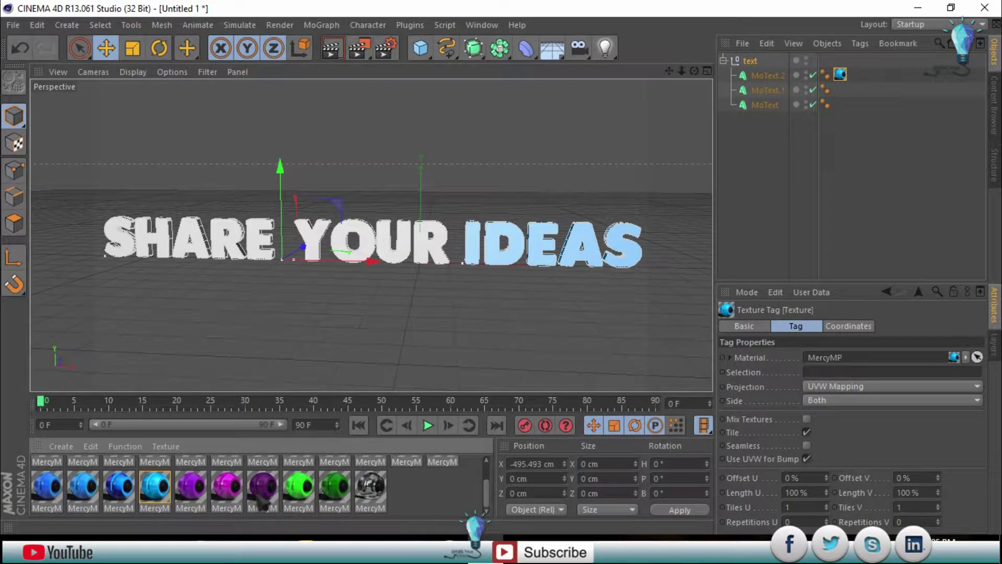
{"action": "scroll", "coordinate": [200, 487], "scroll_direction": "up", "scroll_amount": 2}
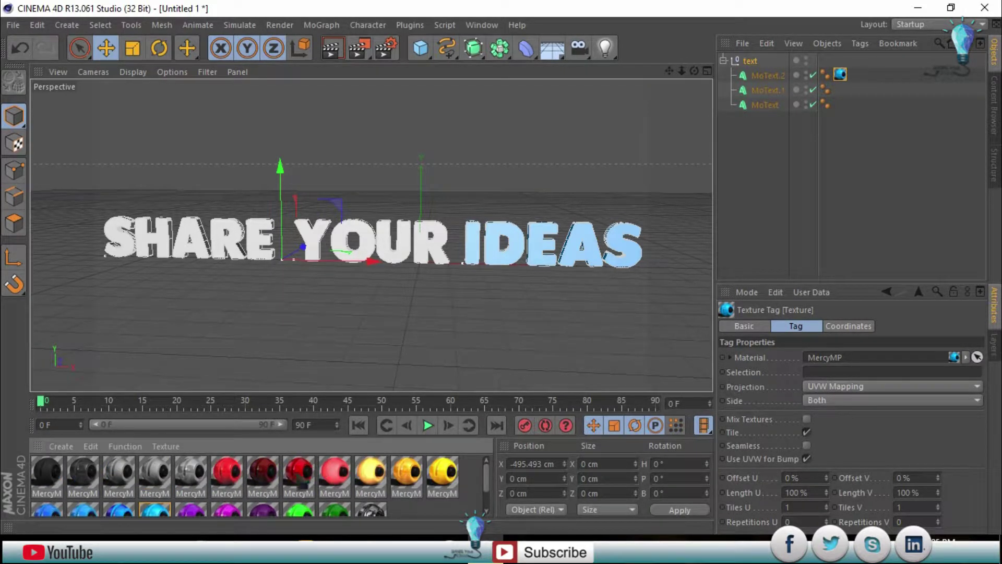
{"action": "left_click_drag", "start_coordinate": [657, 160], "coordinate": [772, 90]}
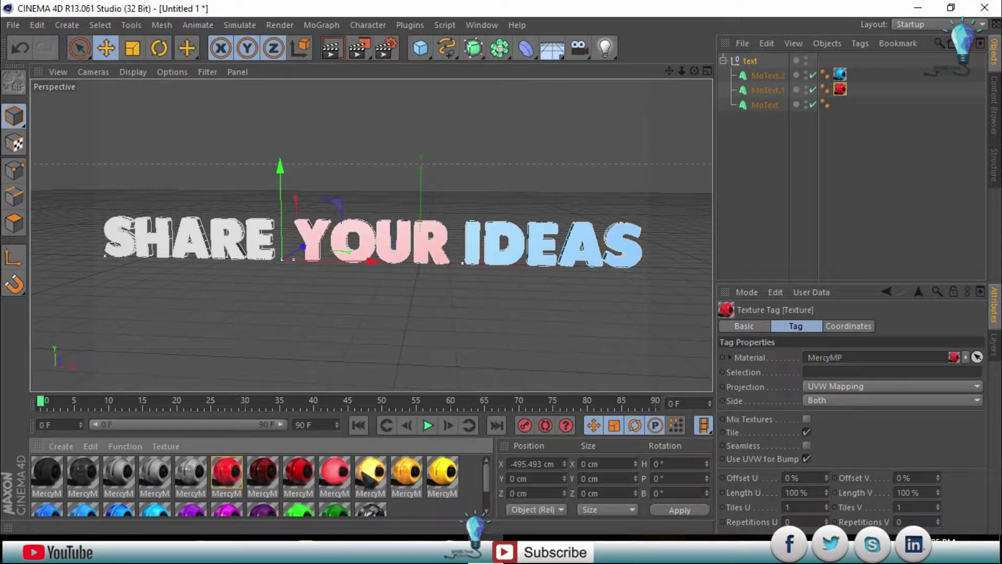
{"action": "left_click_drag", "start_coordinate": [762, 113], "coordinate": [763, 111]}
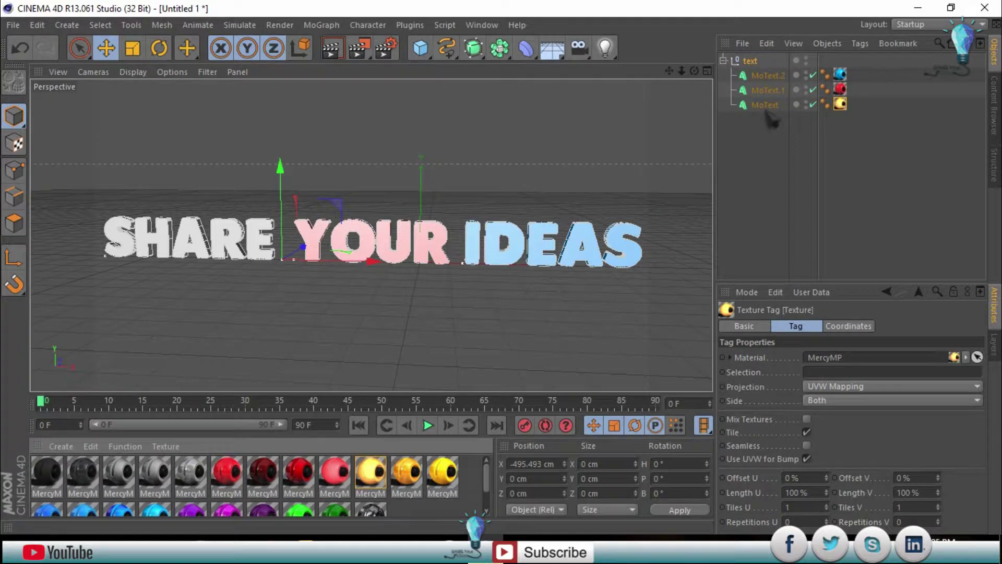
{"action": "left_click", "coordinate": [343, 48]}
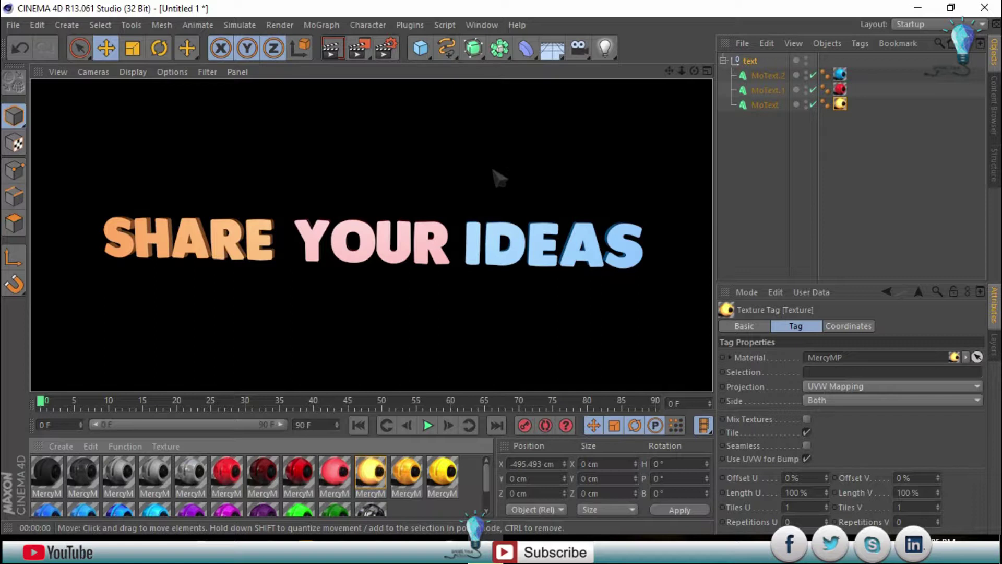
{"action": "left_click", "coordinate": [499, 177]}
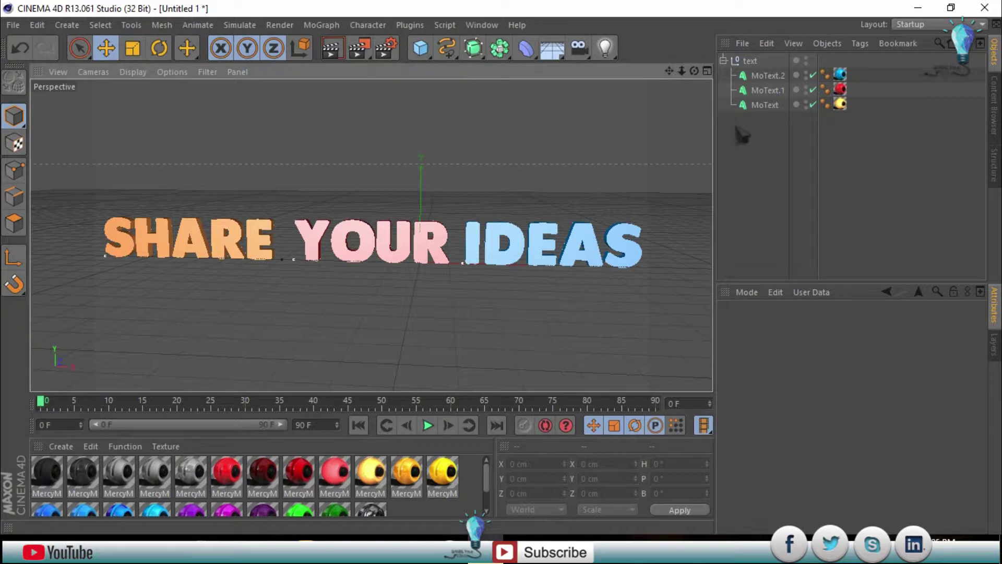
Add a test Plain effector, slide it left across the text, then delete it
{"action": "left_click", "coordinate": [723, 60]}
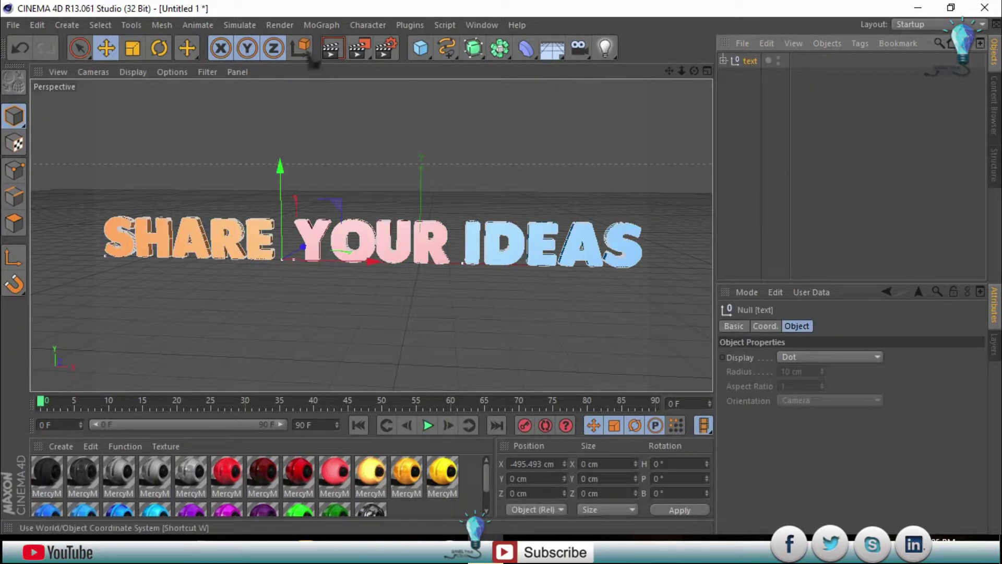
{"action": "left_click", "coordinate": [319, 25]}
{"action": "mouse_move", "coordinate": [344, 47]}
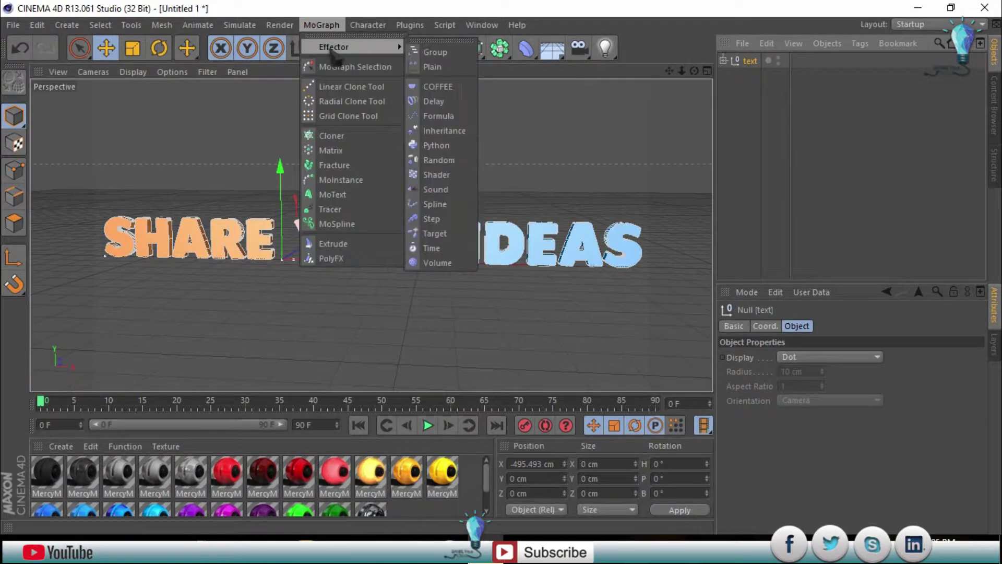
{"action": "left_click", "coordinate": [432, 67]}
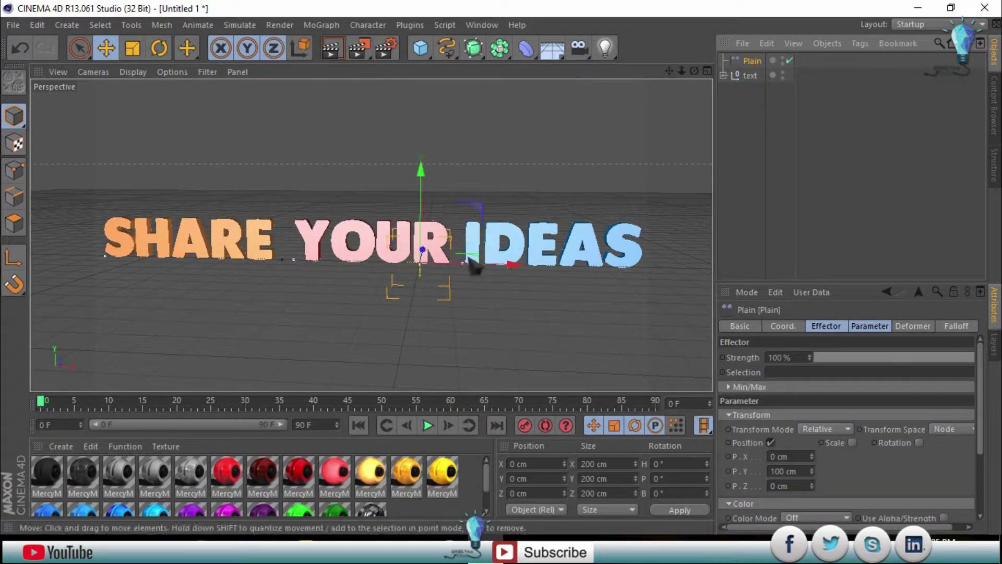
{"action": "mouse_move", "coordinate": [467, 265]}
{"action": "left_mouse_down"}
{"action": "mouse_move", "coordinate": [432, 241]}
{"action": "mouse_move", "coordinate": [440, 239]}
{"action": "left_mouse_up"}
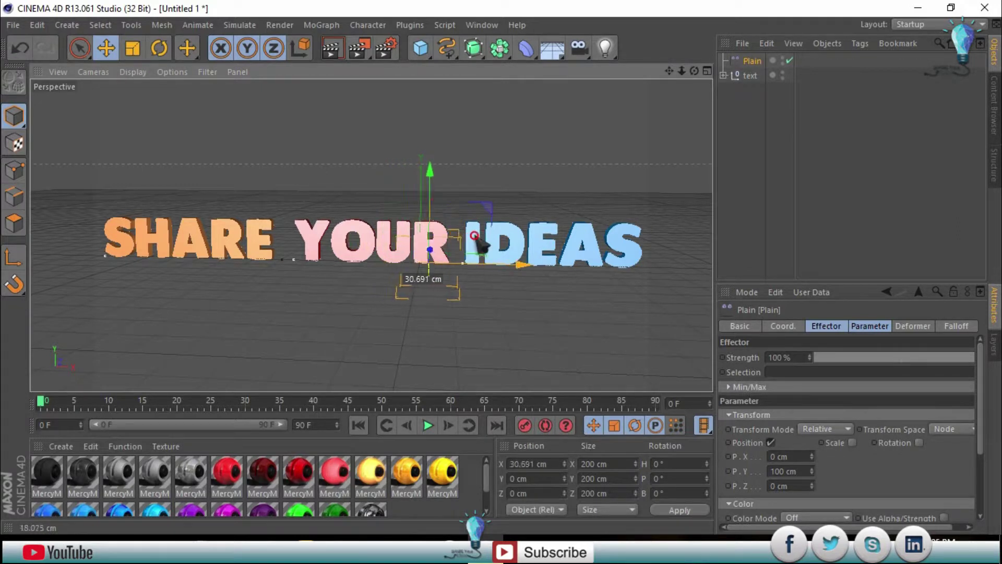
{"action": "left_click_drag", "start_coordinate": [437, 237], "coordinate": [399, 239]}
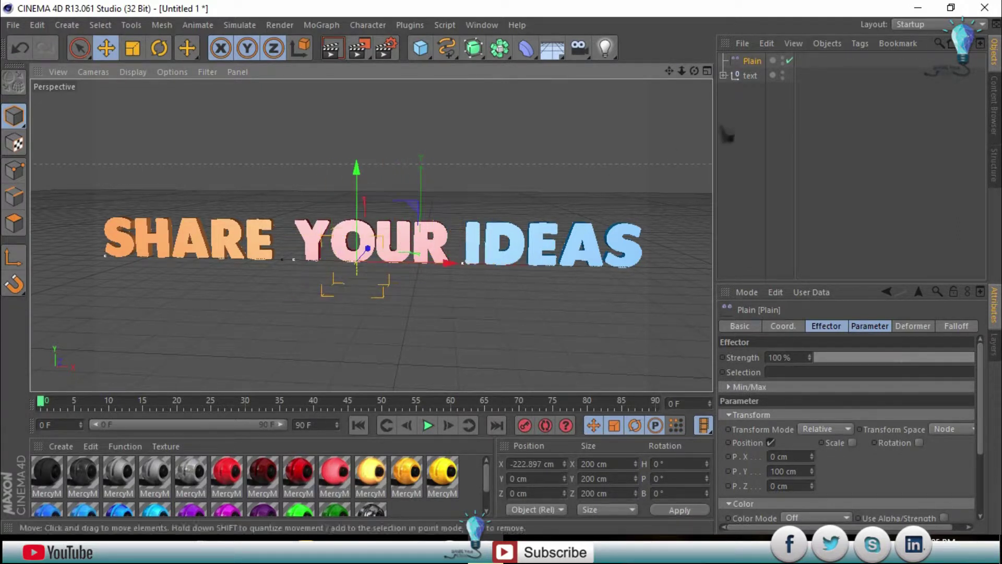
{"action": "key", "text": "Delete"}
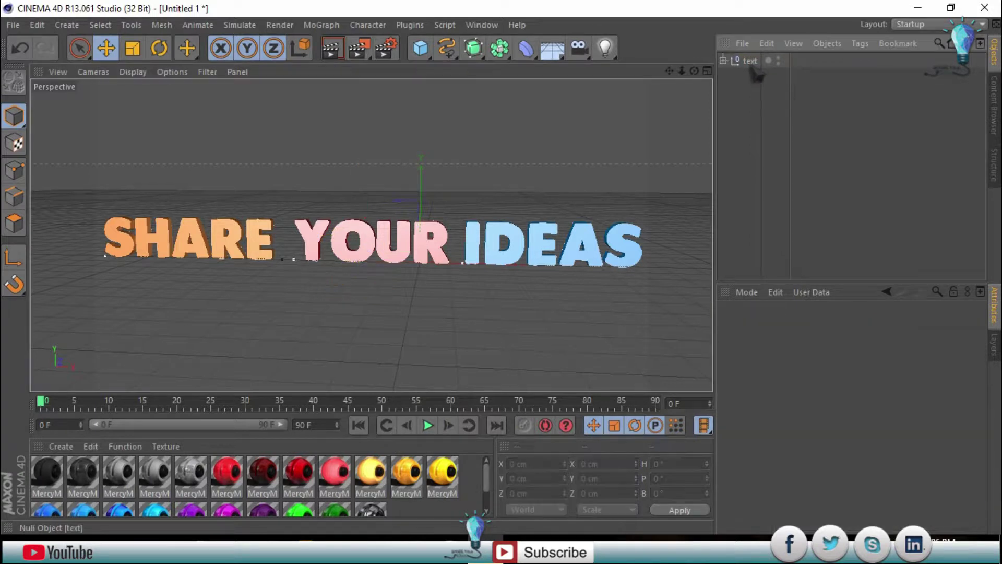
Nudge the text group, add another Plain effector and place it inside the group
{"action": "left_click", "coordinate": [750, 60]}
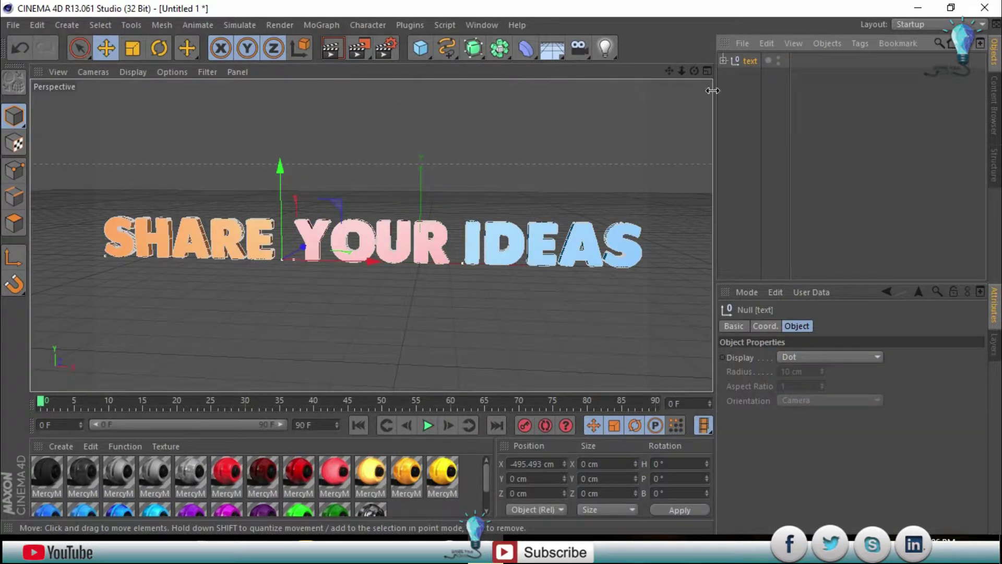
{"action": "mouse_move", "coordinate": [373, 261]}
{"action": "left_mouse_down"}
{"action": "mouse_move", "coordinate": [385, 264]}
{"action": "mouse_move", "coordinate": [374, 264]}
{"action": "left_mouse_up"}
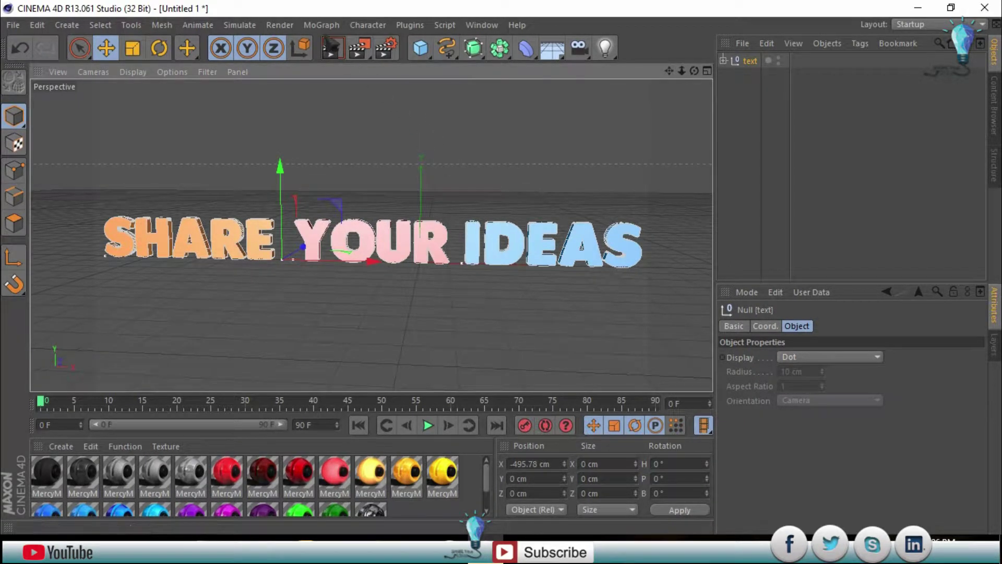
{"action": "left_click", "coordinate": [321, 25]}
{"action": "mouse_move", "coordinate": [334, 47]}
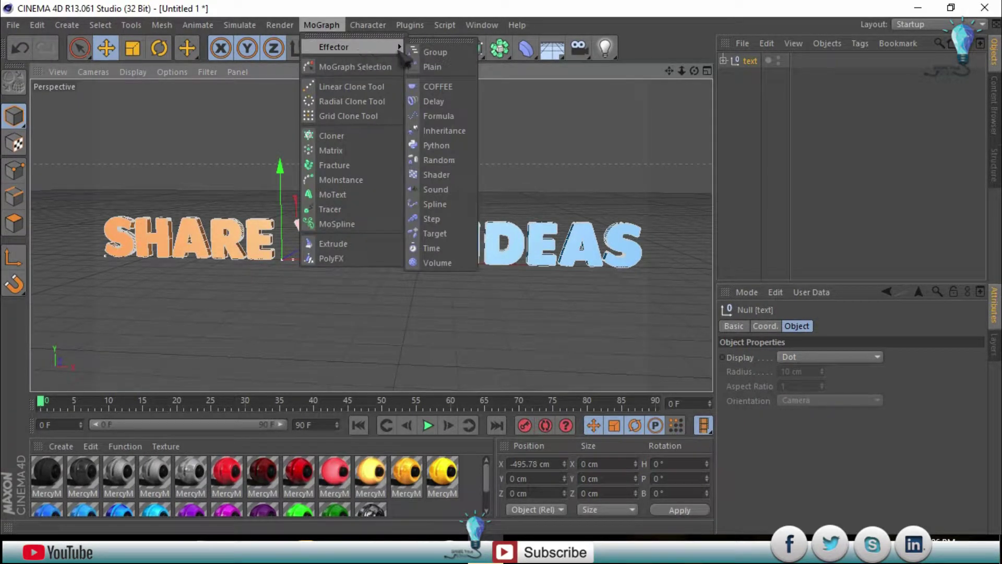
{"action": "left_click", "coordinate": [433, 67]}
{"action": "mouse_move", "coordinate": [514, 265]}
{"action": "left_mouse_down"}
{"action": "mouse_move", "coordinate": [578, 265]}
{"action": "mouse_move", "coordinate": [396, 263]}
{"action": "left_mouse_up"}
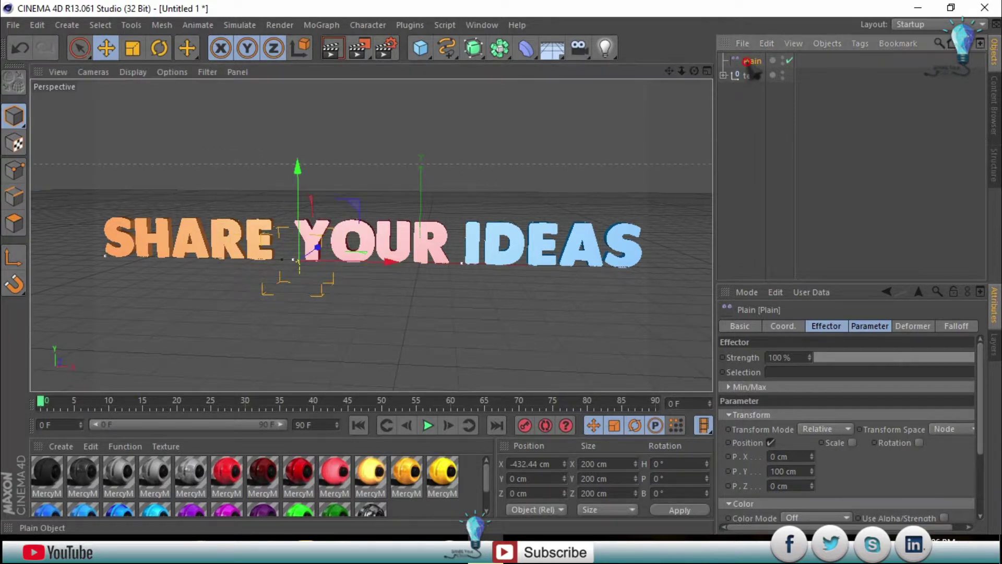
{"action": "left_click_drag", "start_coordinate": [748, 77], "coordinate": [747, 78]}
{"action": "left_click_drag", "start_coordinate": [398, 261], "coordinate": [448, 264]}
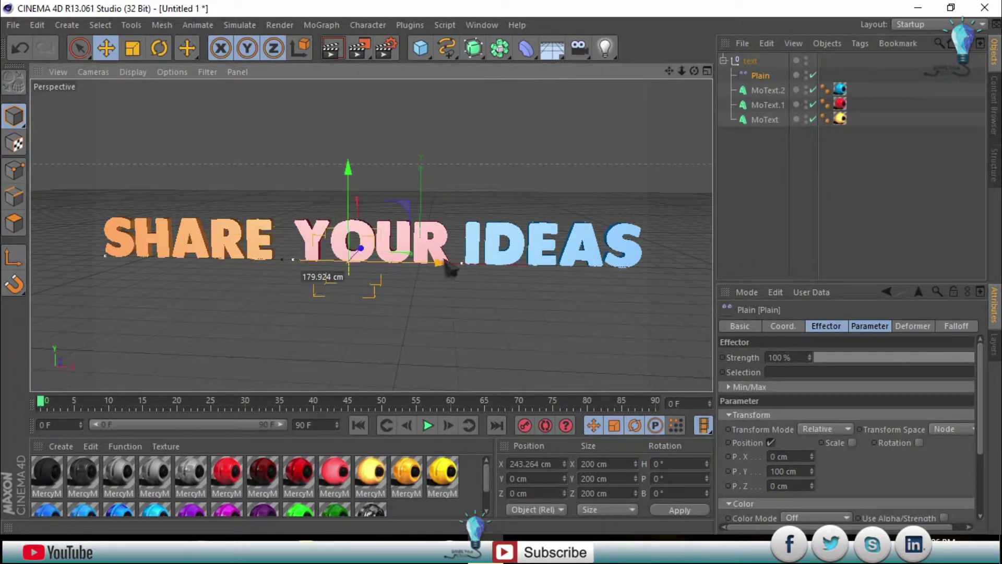
Collapse and re-expand the text group to show its three MoText objects
{"action": "left_click", "coordinate": [723, 60]}
{"action": "left_click", "coordinate": [723, 60]}
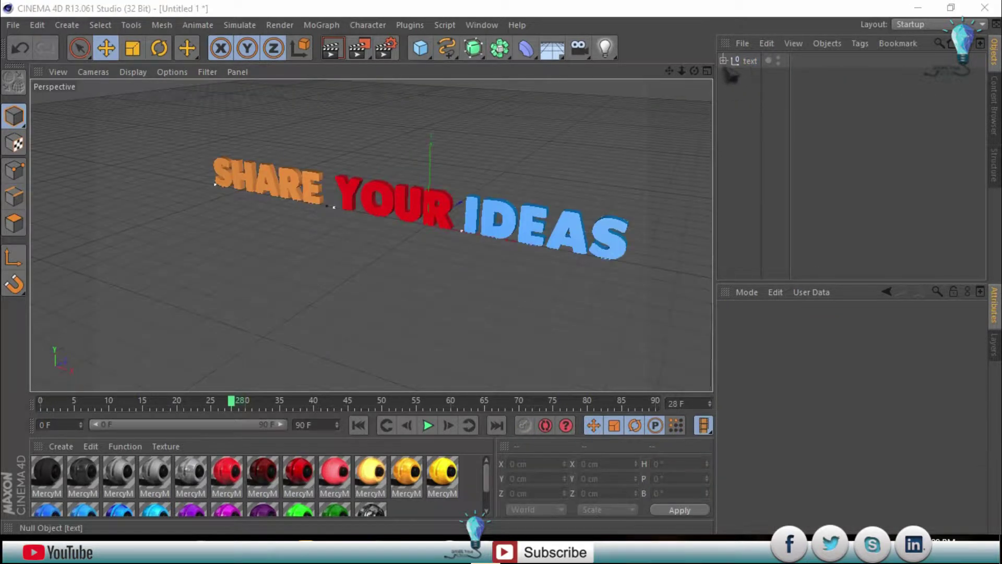
{"action": "left_click", "coordinate": [724, 60]}
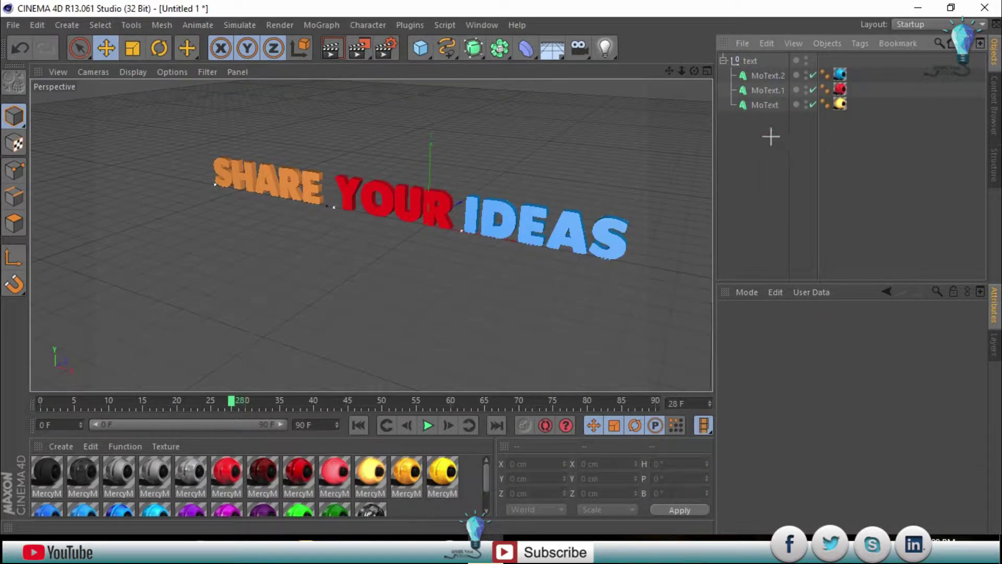
Add a Plain effector to all three words with a Box falloff stretched over the title
{"action": "left_click_drag", "start_coordinate": [755, 75], "coordinate": [760, 130]}
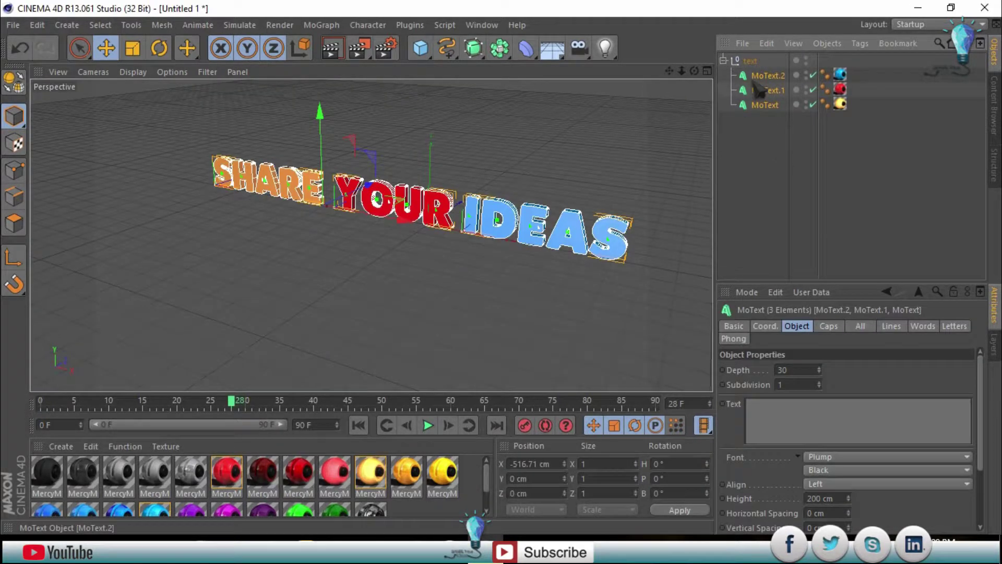
{"action": "left_click", "coordinate": [321, 25]}
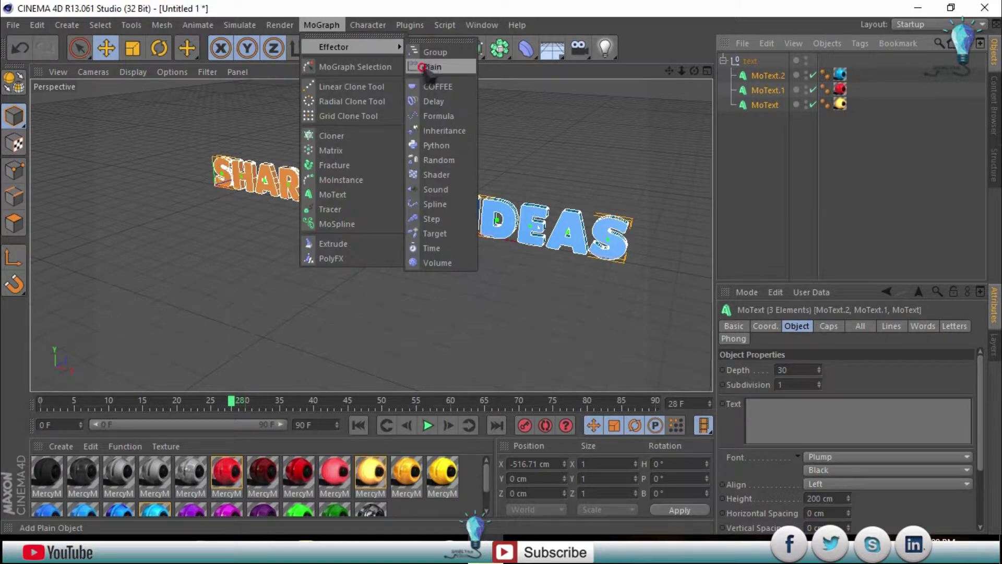
{"action": "mouse_move", "coordinate": [334, 47]}
{"action": "left_click", "coordinate": [422, 67]}
{"action": "left_click", "coordinate": [723, 75]}
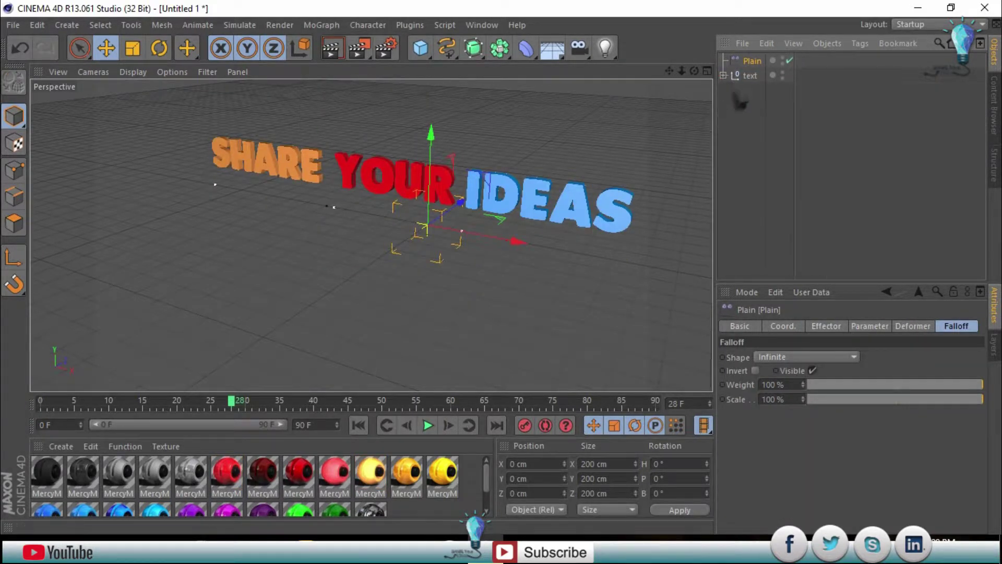
{"action": "left_click", "coordinate": [855, 358]}
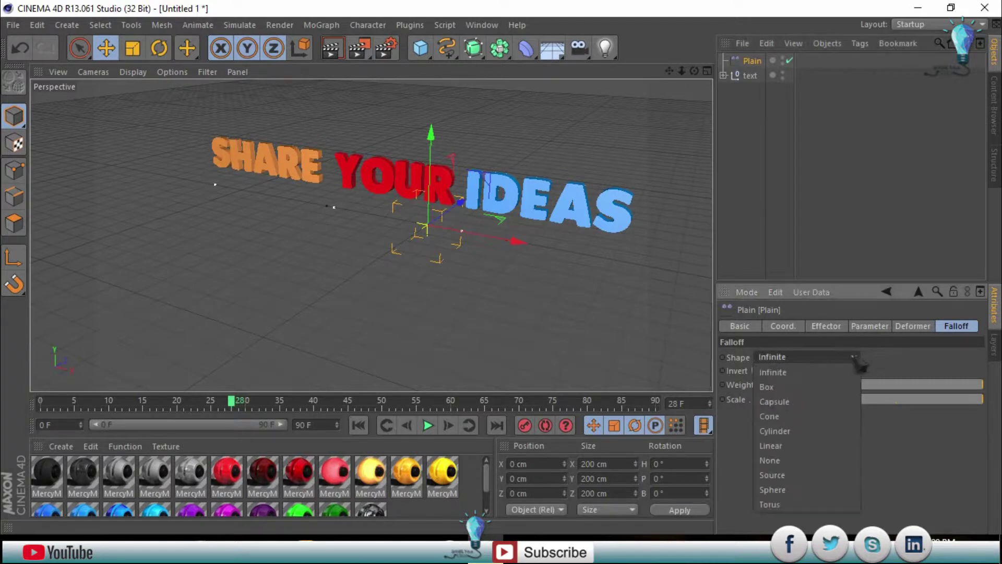
{"action": "left_click", "coordinate": [813, 385]}
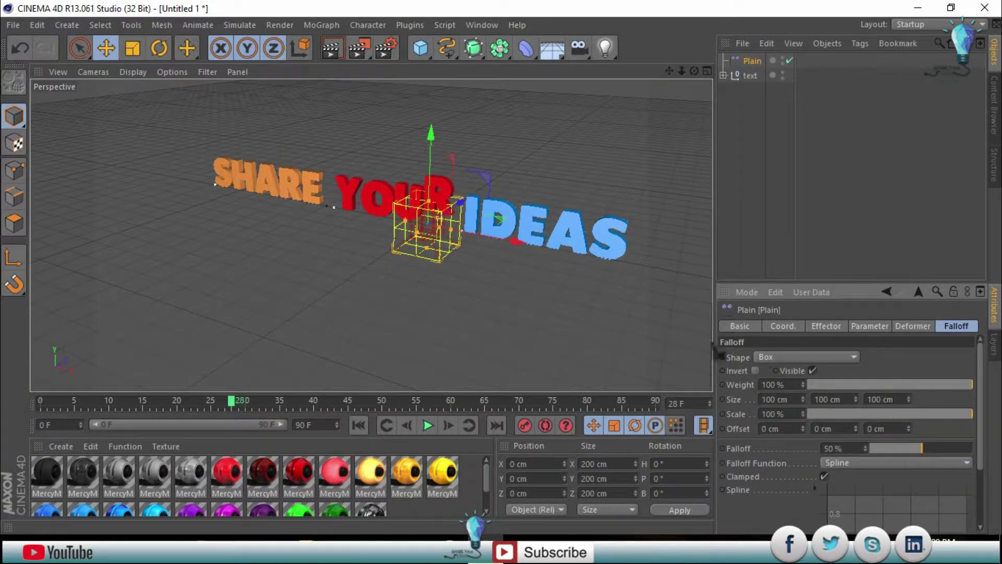
{"action": "left_click_drag", "start_coordinate": [461, 236], "coordinate": [710, 276]}
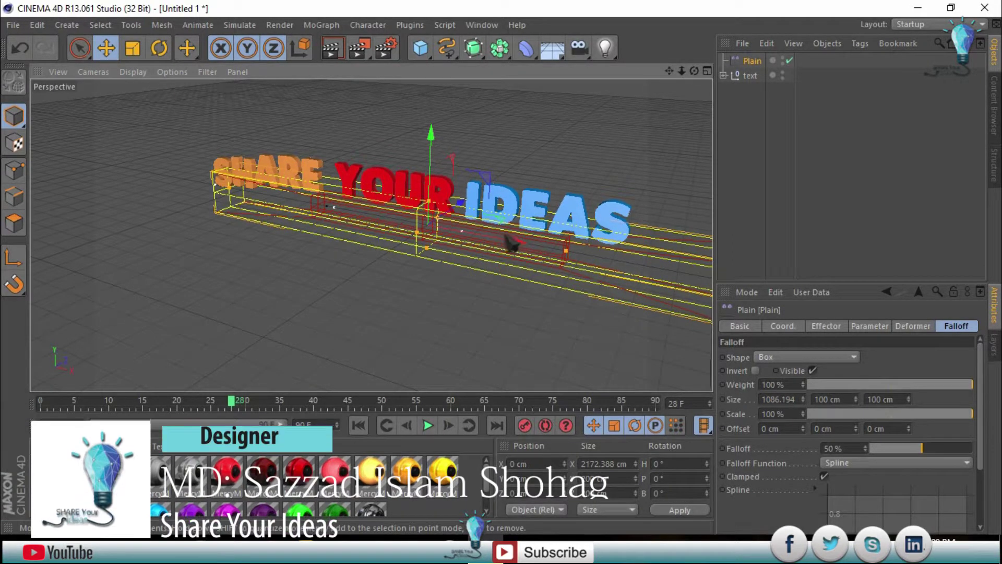
{"action": "left_click_drag", "start_coordinate": [511, 241], "coordinate": [418, 222]}
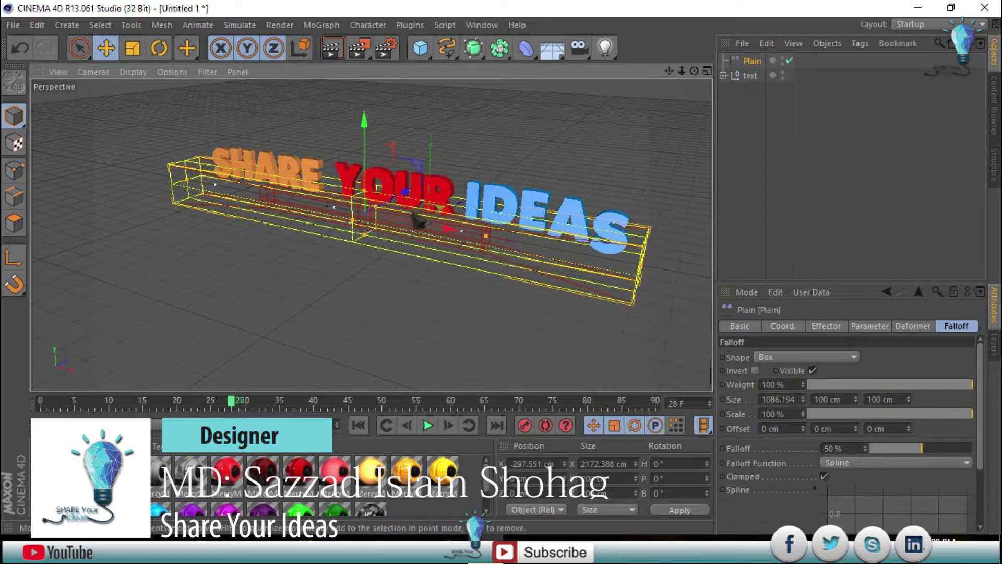
{"action": "left_click_drag", "start_coordinate": [365, 194], "coordinate": [367, 188]}
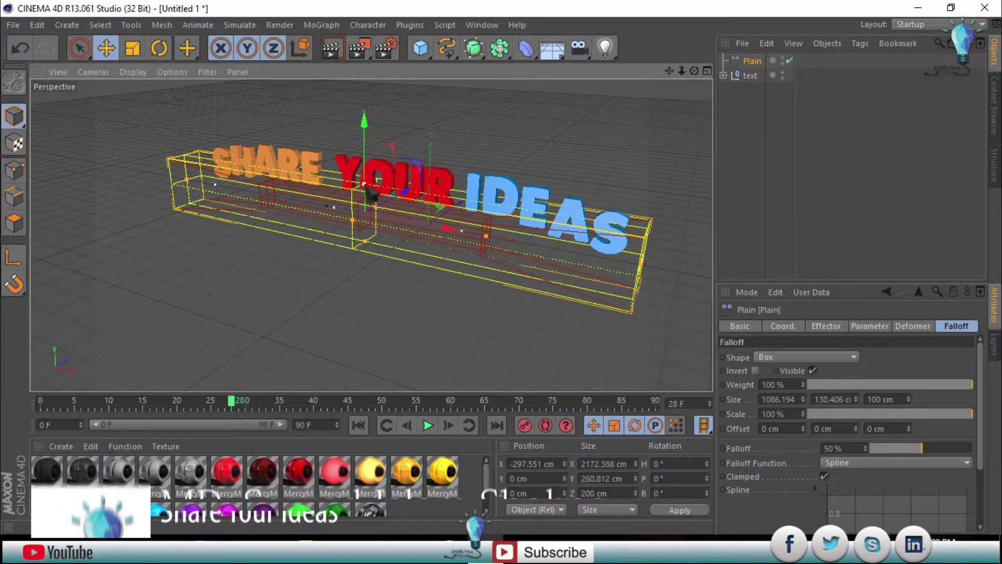
{"action": "left_click_drag", "start_coordinate": [369, 130], "coordinate": [372, 107]}
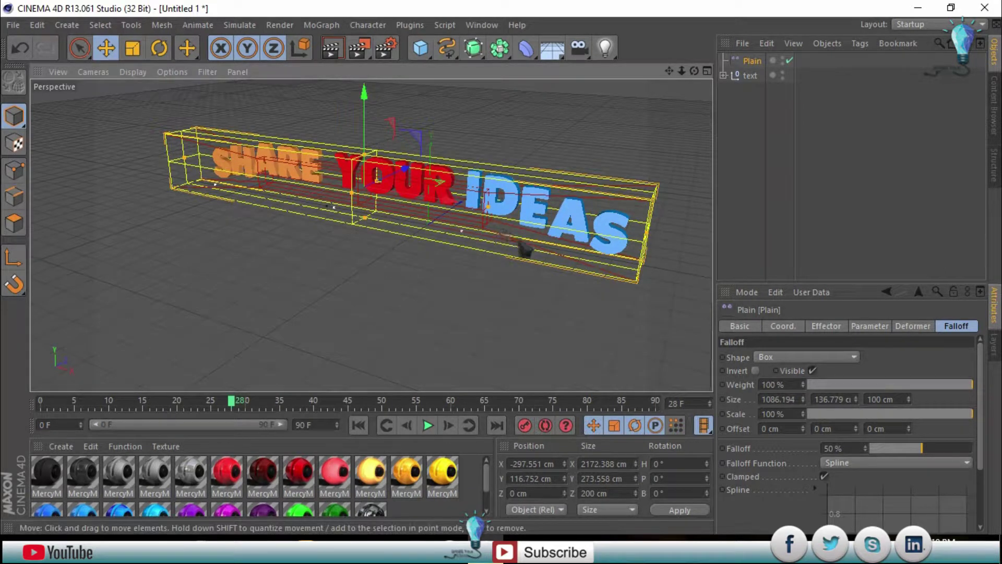
Turn off Position, set Uniform Scale -1 and rotation H 20°, P 30° on the effector
{"action": "left_click", "coordinate": [869, 325]}
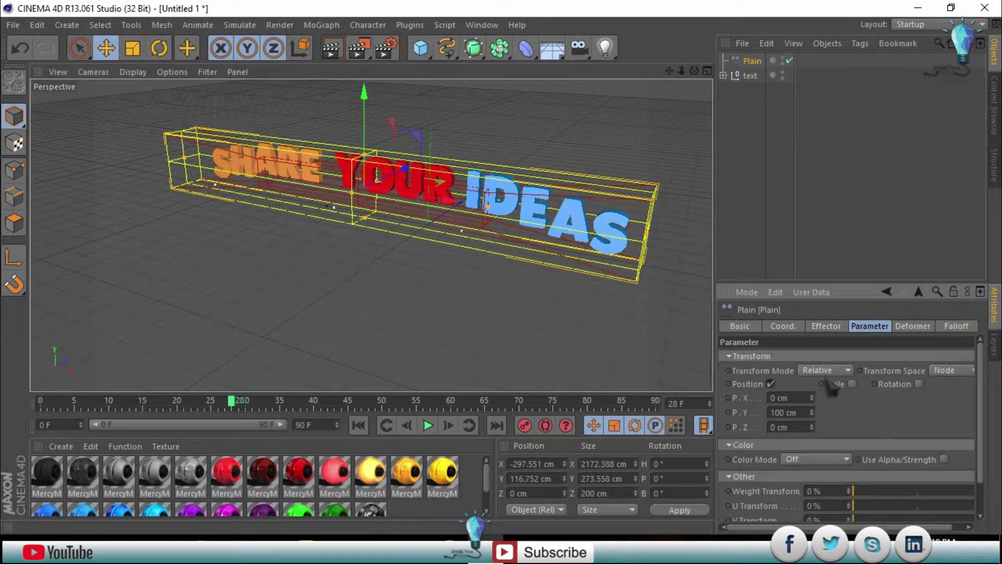
{"action": "left_click", "coordinate": [772, 384]}
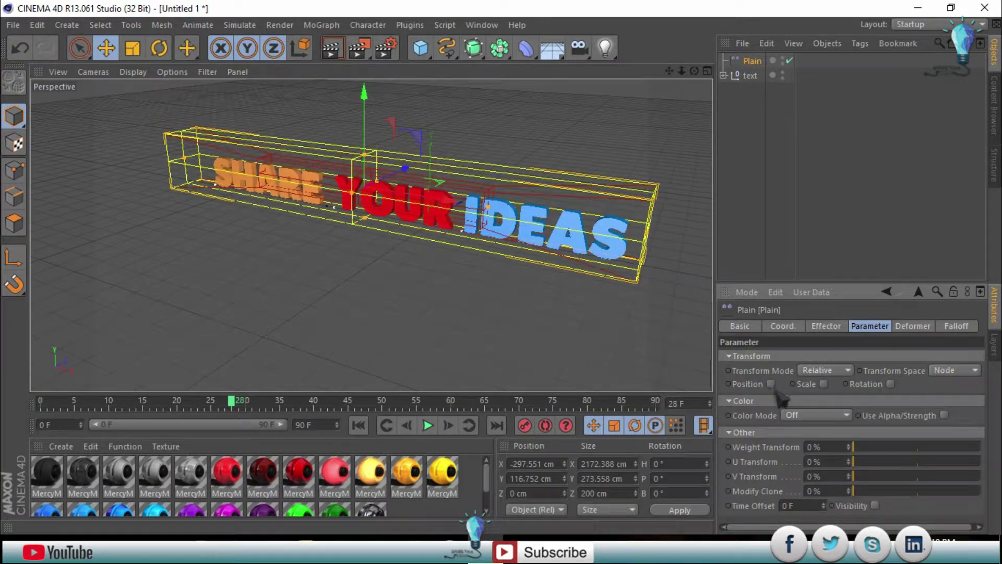
{"action": "left_click", "coordinate": [824, 384]}
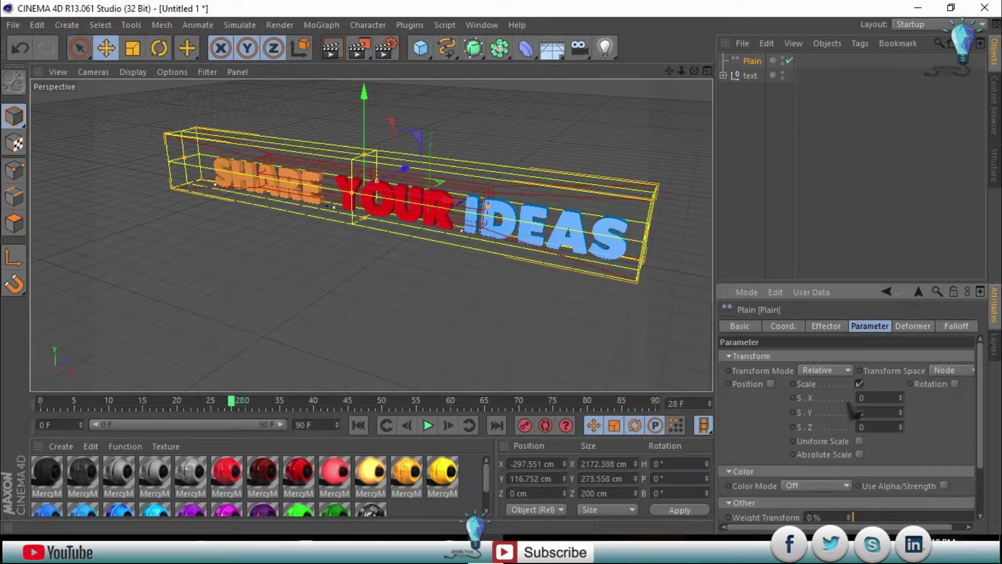
{"action": "left_click", "coordinate": [860, 442]}
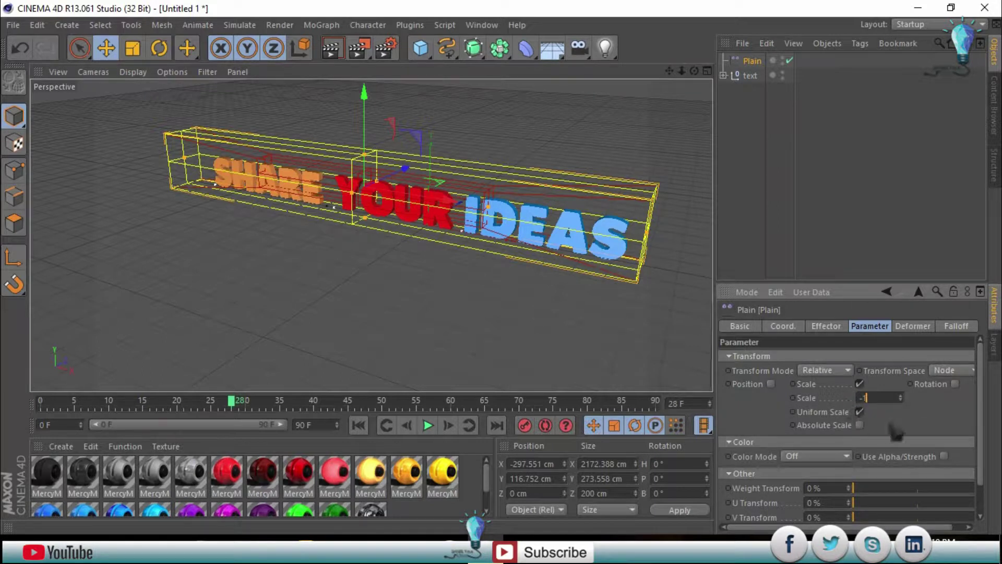
{"action": "key", "text": "Return"}
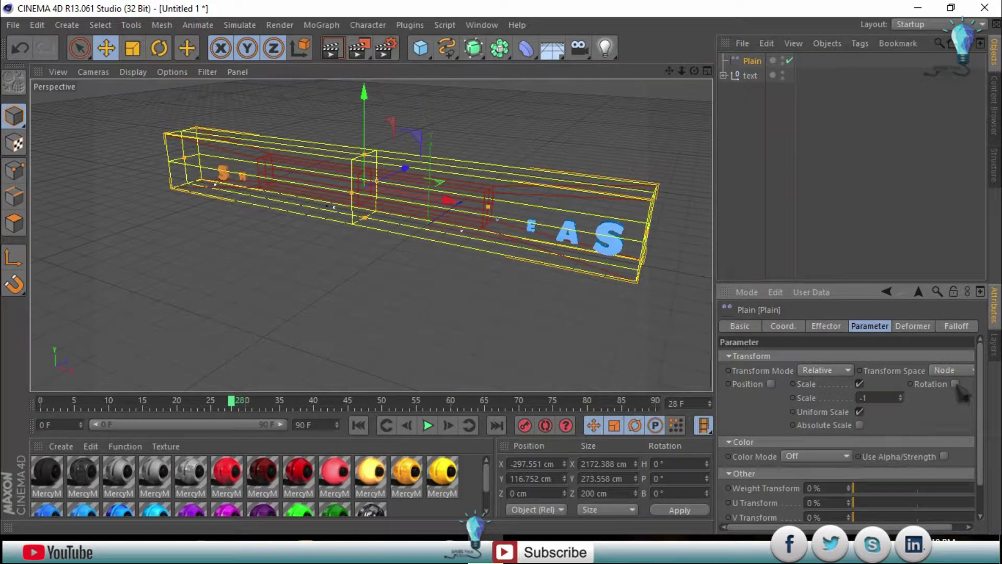
{"action": "left_click", "coordinate": [955, 384]}
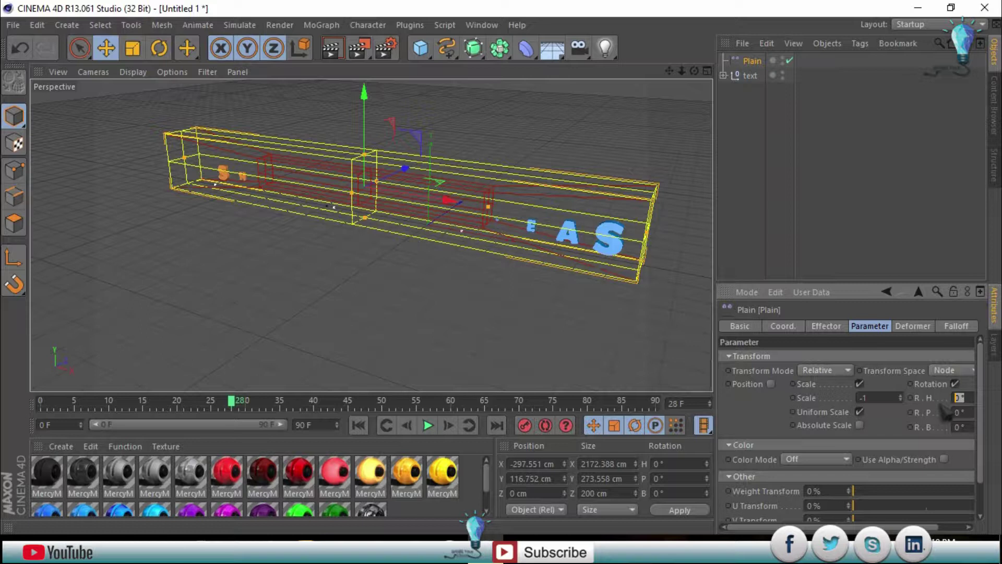
{"action": "key", "text": "Tab"}
{"action": "type", "text": "30"}
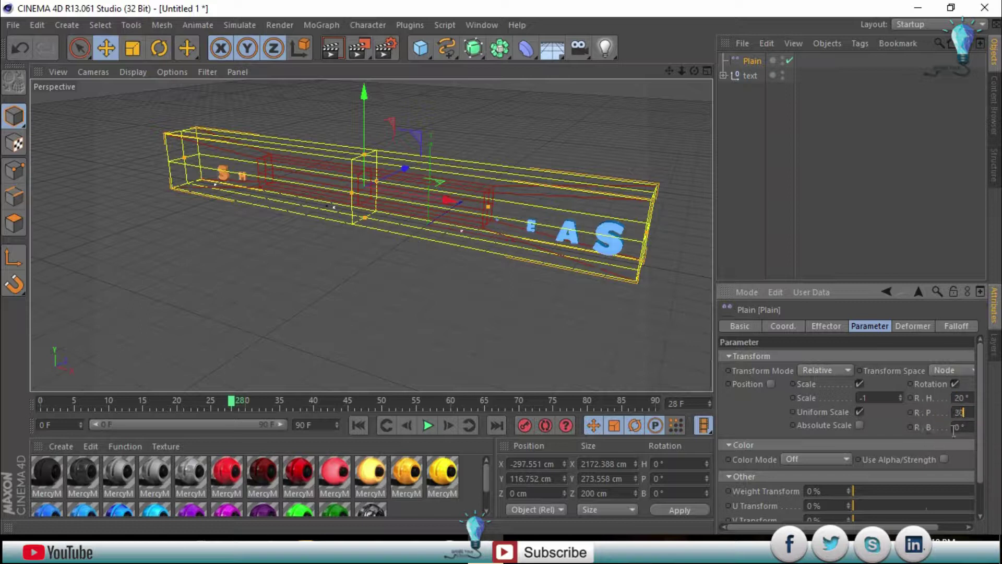
{"action": "key", "text": "Tab"}
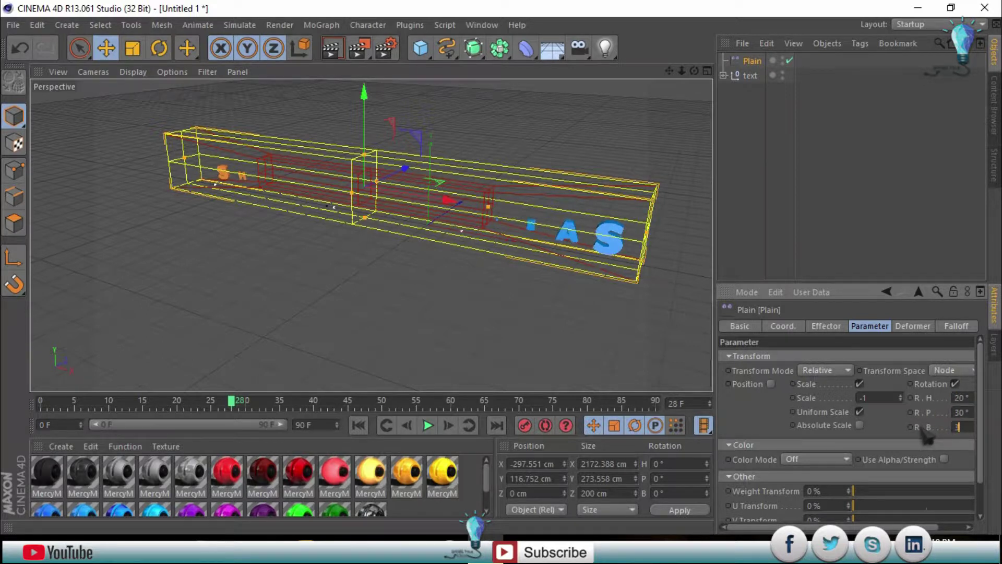
{"action": "type", "text": "0"}
At frame 0, slide the Plain effector left to about X -2380 cm
{"action": "left_click", "coordinate": [741, 326]}
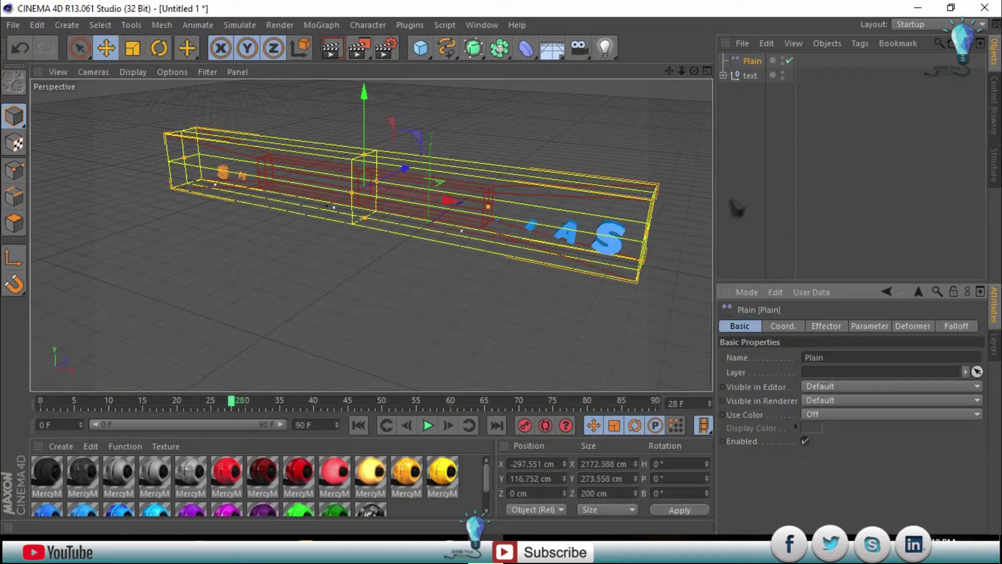
{"action": "left_click", "coordinate": [736, 208]}
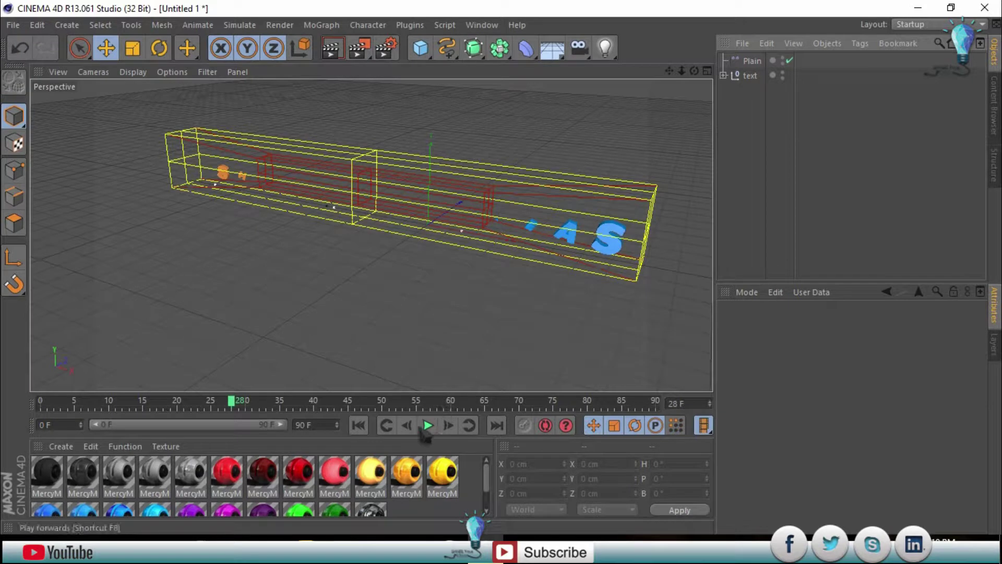
{"action": "left_click_drag", "start_coordinate": [234, 410], "coordinate": [40, 404]}
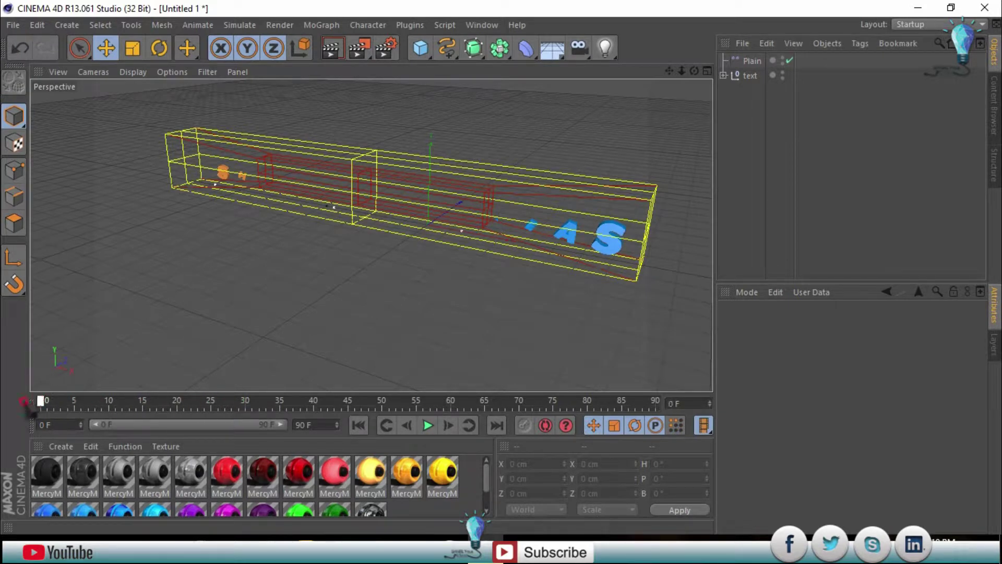
{"action": "left_click", "coordinate": [748, 62]}
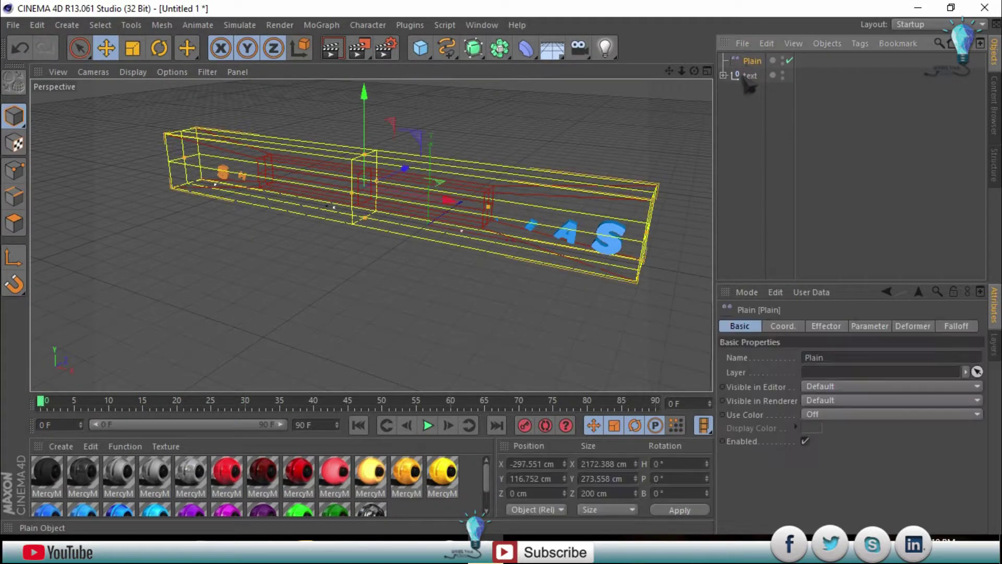
{"action": "left_click_drag", "start_coordinate": [461, 203], "coordinate": [144, 200]}
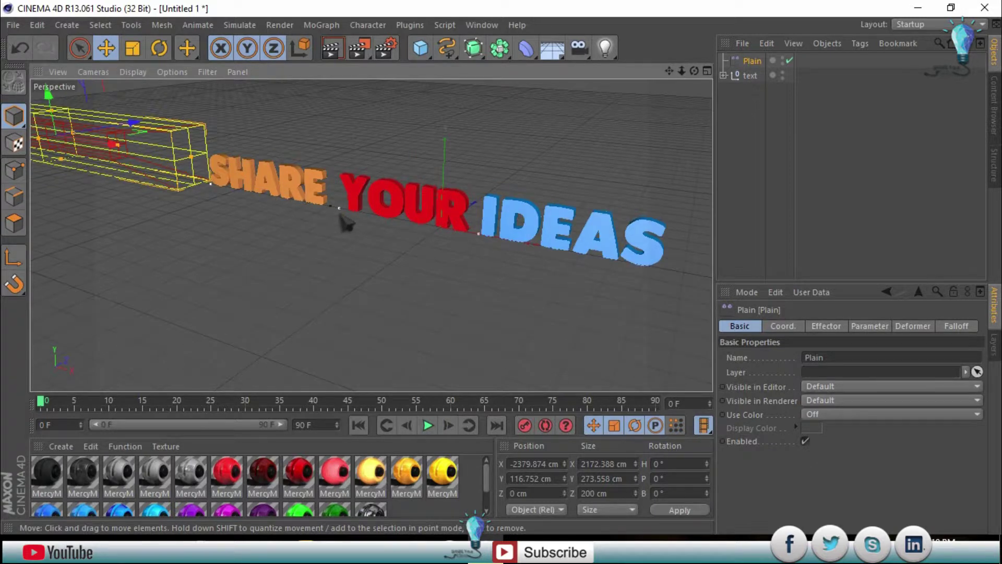
Orbit around the text and scrub to frame 45 to check every letter is revealed
{"action": "left_click_drag", "start_coordinate": [277, 203], "coordinate": [273, 218], "text": "alt"}
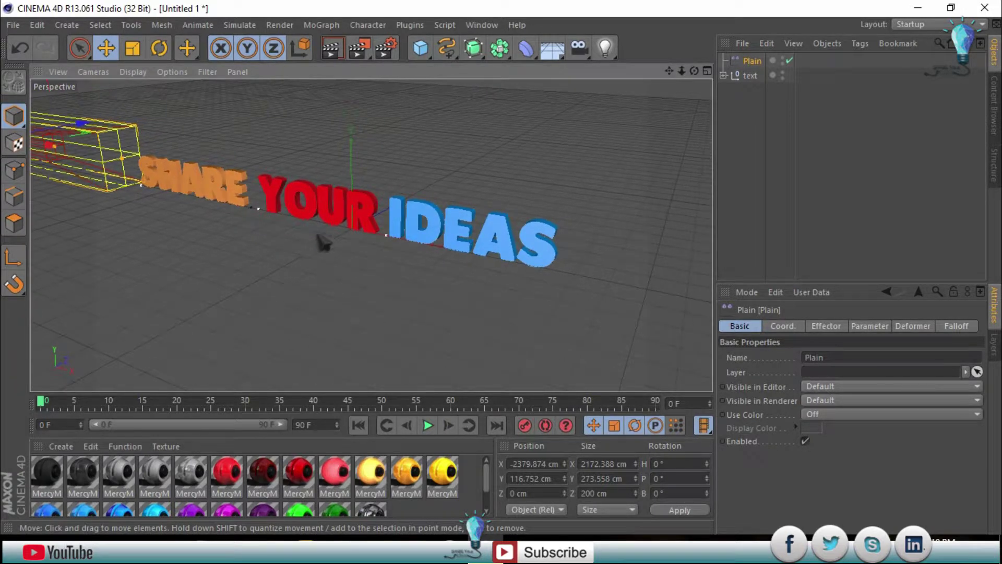
{"action": "mouse_move", "coordinate": [343, 238]}
{"action": "left_mouse_down", "text": "alt"}
{"action": "mouse_move", "coordinate": [391, 218]}
{"action": "mouse_move", "coordinate": [381, 218]}
{"action": "mouse_move", "coordinate": [446, 217]}
{"action": "mouse_move", "coordinate": [432, 218]}
{"action": "mouse_move", "coordinate": [441, 246]}
{"action": "left_mouse_up", "text": "alt"}
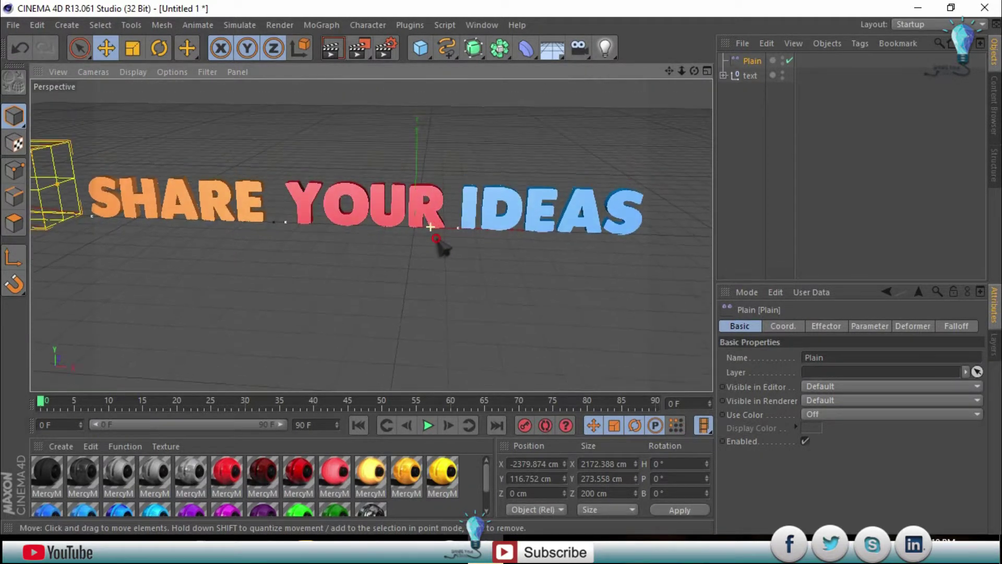
{"action": "mouse_move", "coordinate": [425, 243]}
{"action": "left_mouse_down", "text": "alt"}
{"action": "mouse_move", "coordinate": [463, 235]}
{"action": "mouse_move", "coordinate": [451, 236]}
{"action": "left_mouse_up", "text": "alt"}
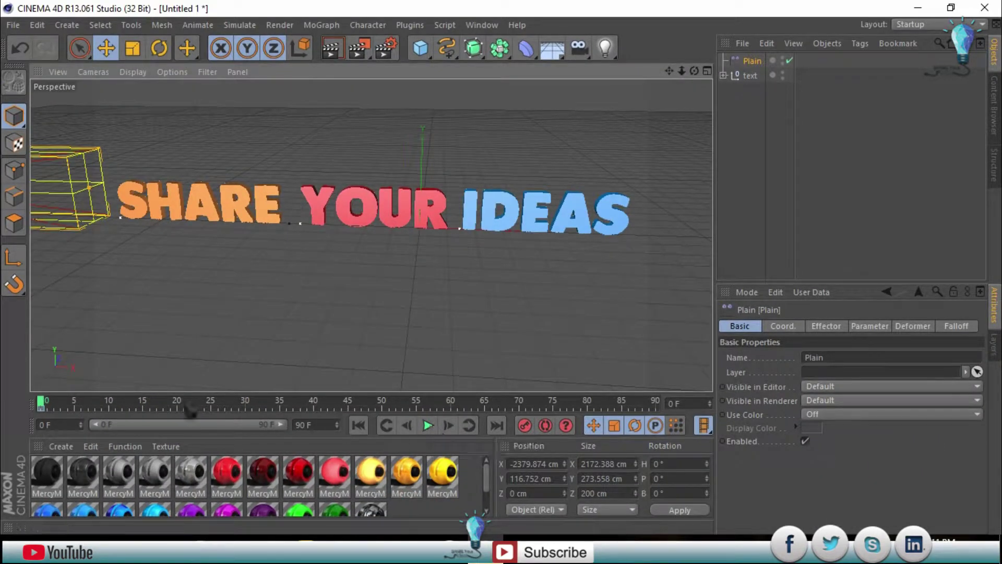
{"action": "left_click_drag", "start_coordinate": [42, 401], "coordinate": [389, 399]}
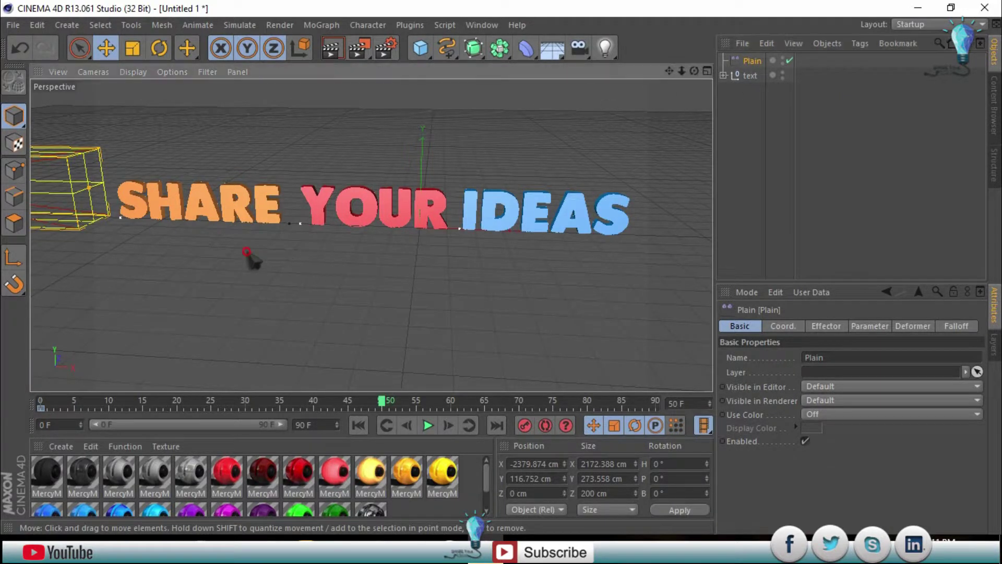
Drag the Plain effector right past IDEAS to X 1891.619 cm, then reframe the view
{"action": "middle_click_drag", "start_coordinate": [250, 253], "coordinate": [629, 262], "text": "alt"}
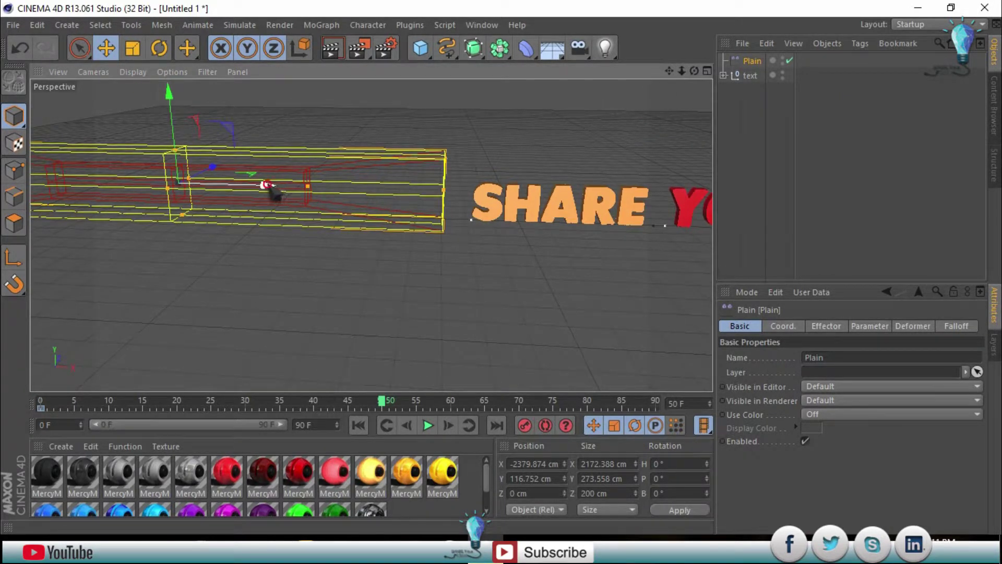
{"action": "left_click_drag", "start_coordinate": [269, 189], "coordinate": [589, 219]}
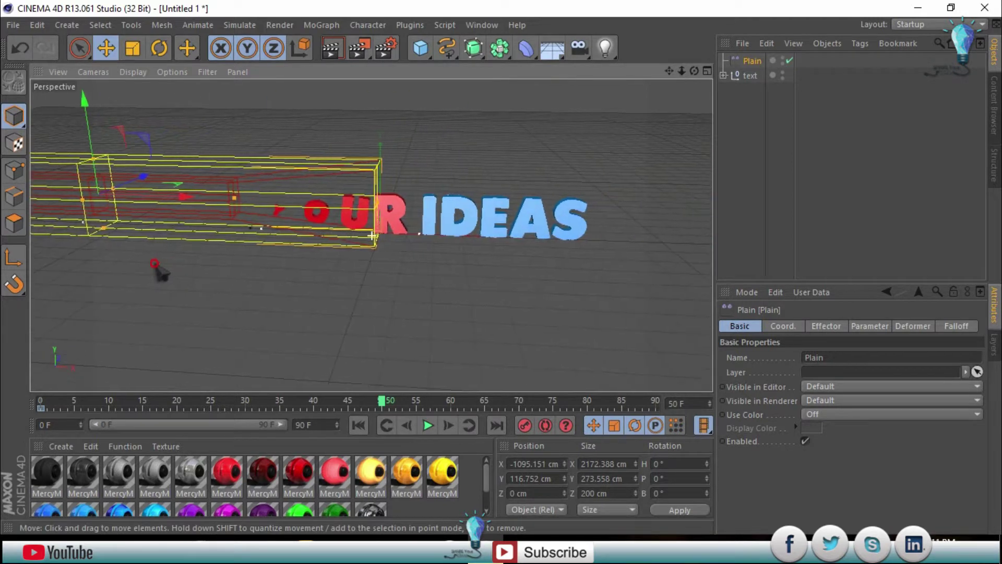
{"action": "mouse_move", "coordinate": [270, 263]}
{"action": "left_mouse_down"}
{"action": "mouse_move", "coordinate": [514, 204]}
{"action": "mouse_move", "coordinate": [631, 305]}
{"action": "left_mouse_up"}
{"action": "middle_click_drag", "start_coordinate": [631, 304], "coordinate": [385, 313], "text": "alt"}
{"action": "left_click_drag", "start_coordinate": [421, 208], "coordinate": [501, 268]}
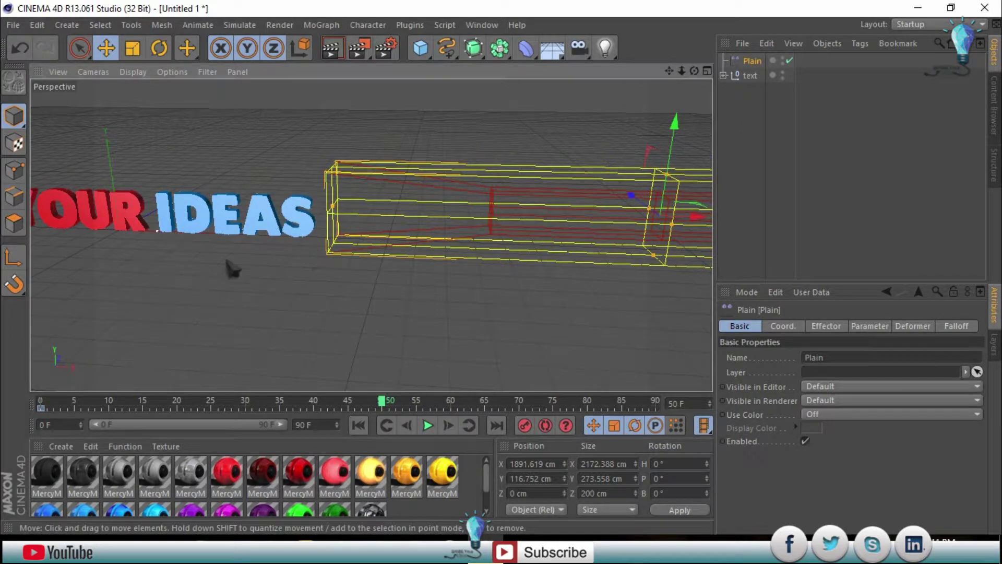
{"action": "mouse_move", "coordinate": [213, 284]}
{"action": "middle_mouse_down", "text": "alt"}
{"action": "mouse_move", "coordinate": [450, 286]}
{"action": "mouse_move", "coordinate": [420, 299]}
{"action": "middle_mouse_up", "text": "alt"}
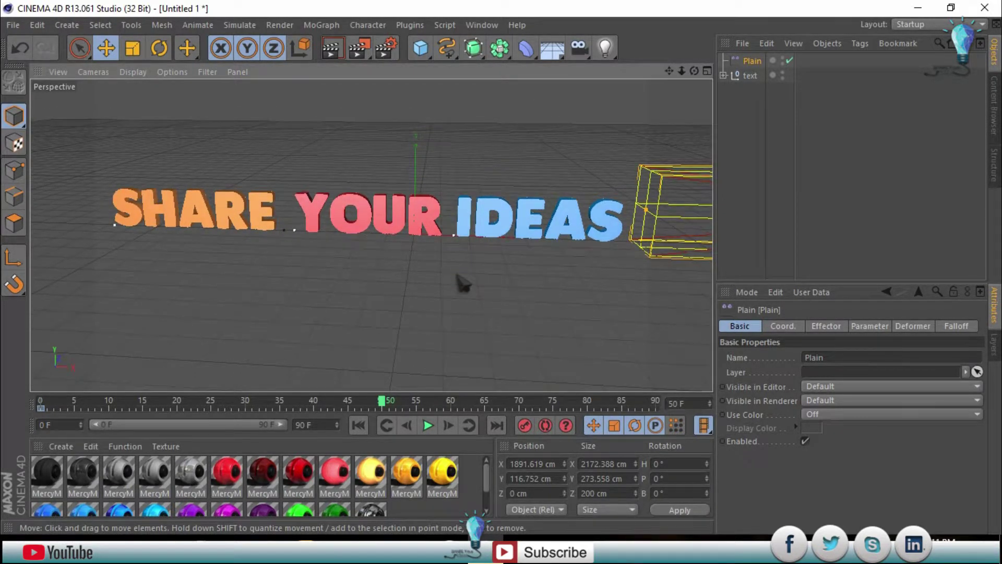
{"action": "middle_click_drag", "start_coordinate": [378, 236], "coordinate": [371, 235], "text": "alt"}
{"action": "mouse_move", "coordinate": [480, 278]}
{"action": "middle_mouse_down", "text": "alt"}
{"action": "mouse_move", "coordinate": [489, 275]}
{"action": "mouse_move", "coordinate": [462, 279]}
{"action": "middle_mouse_up", "text": "alt"}
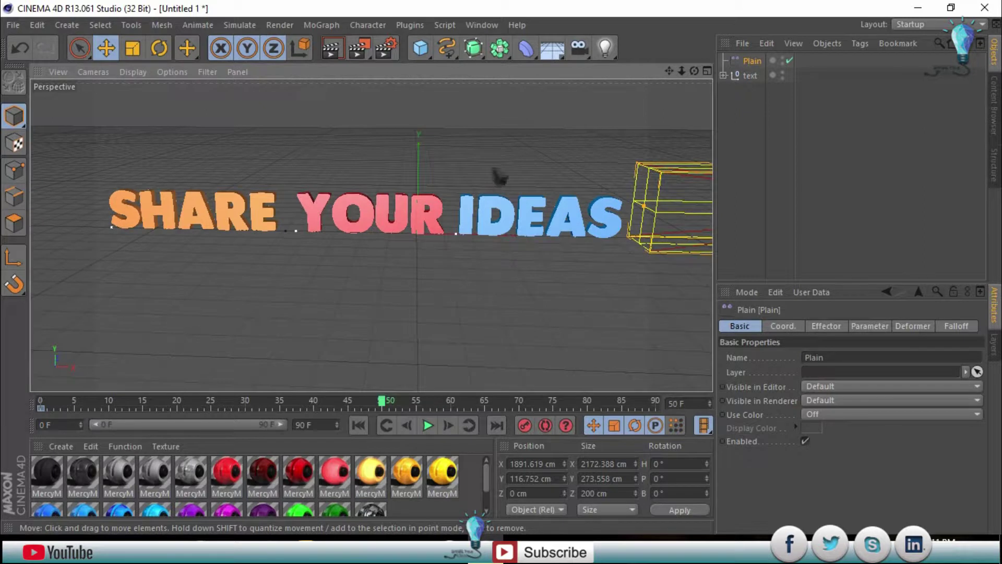
{"action": "left_click_drag", "start_coordinate": [440, 270], "coordinate": [439, 277], "text": "alt"}
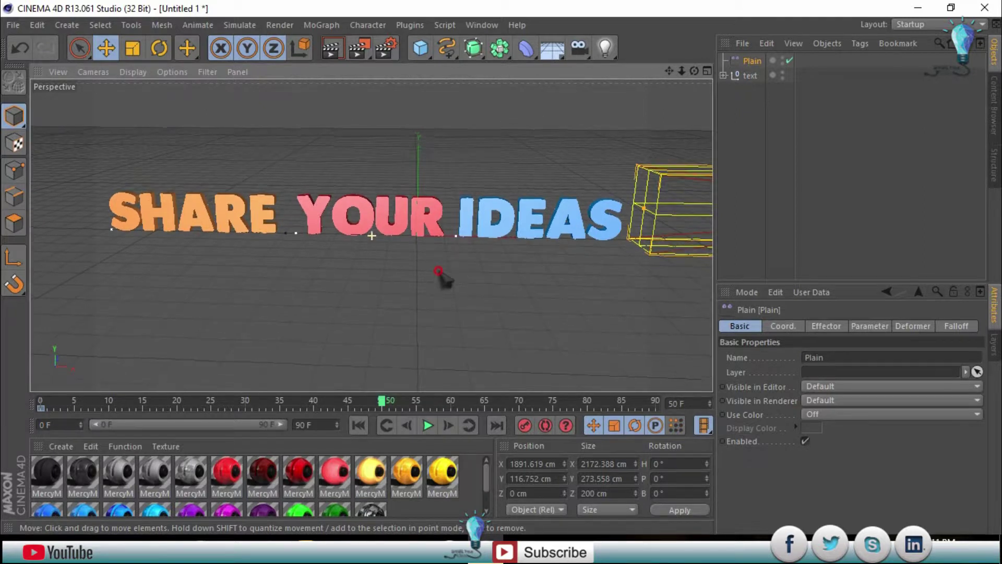
Add a Camera, look through it, and dolly in until SHARE YOUR IDEAS fills the frame
{"action": "left_click", "coordinate": [578, 48]}
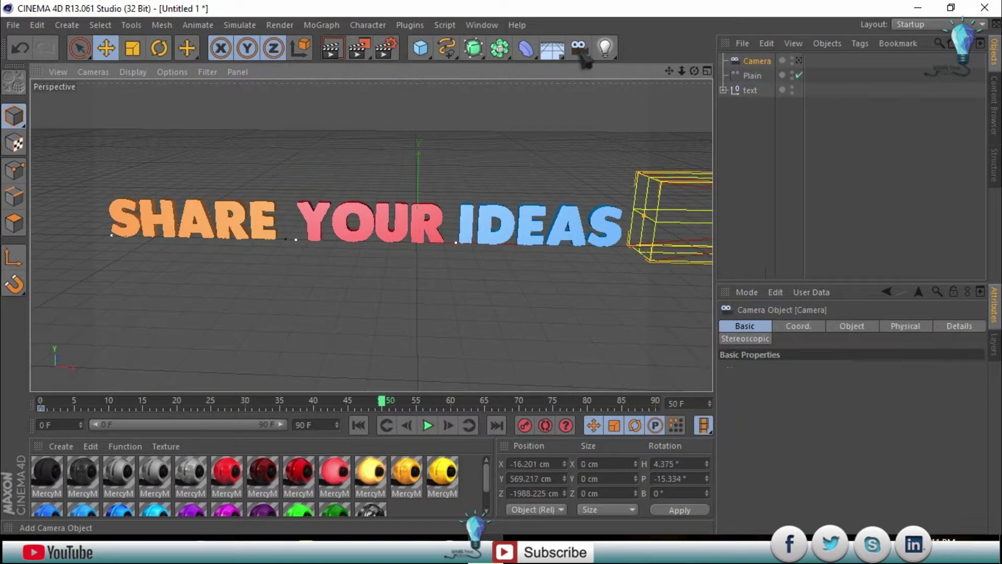
{"action": "left_click", "coordinate": [799, 60]}
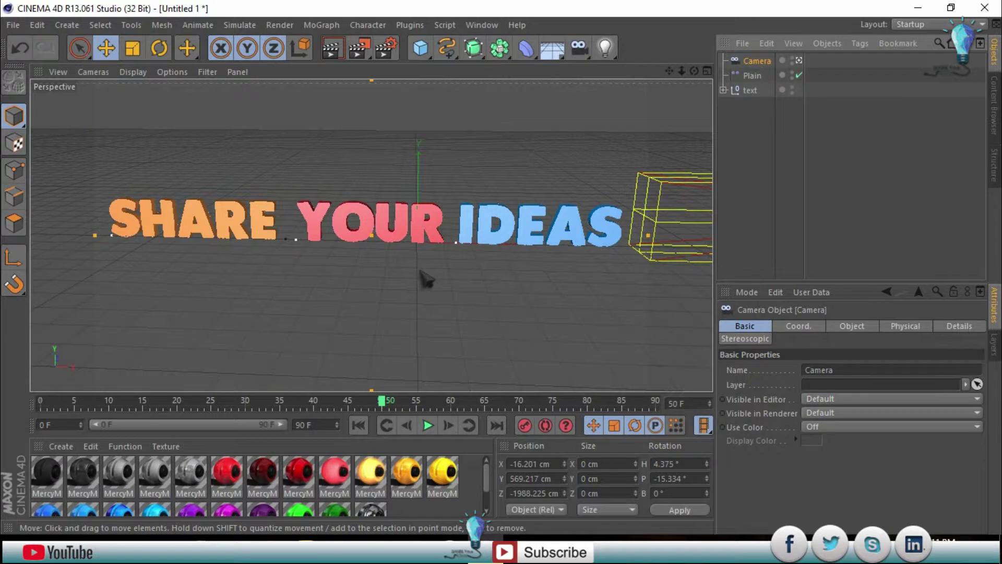
{"action": "scroll", "coordinate": [427, 280], "scroll_direction": "up", "scroll_amount": 1}
{"action": "scroll", "coordinate": [427, 281], "scroll_direction": "up", "scroll_amount": 2}
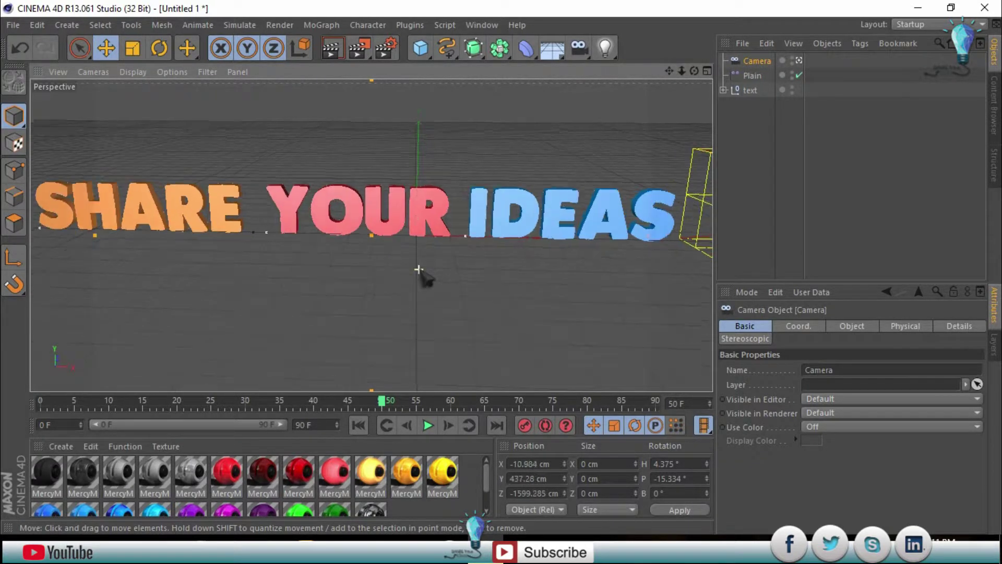
{"action": "scroll", "coordinate": [427, 280], "scroll_direction": "up", "scroll_amount": 1}
{"action": "scroll", "coordinate": [427, 280], "scroll_direction": "up", "scroll_amount": 1}
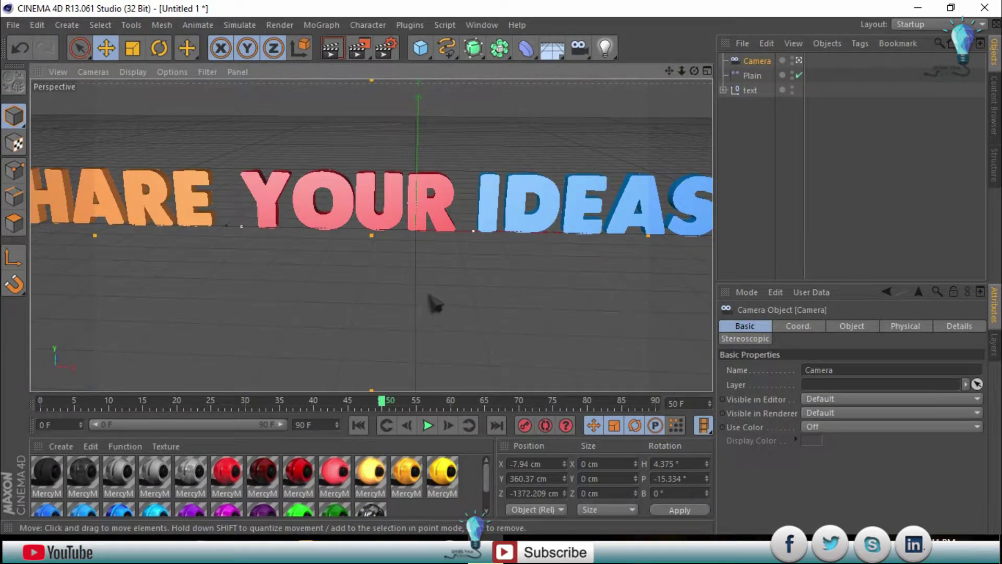
{"action": "scroll", "coordinate": [436, 303], "scroll_direction": "down", "scroll_amount": 1}
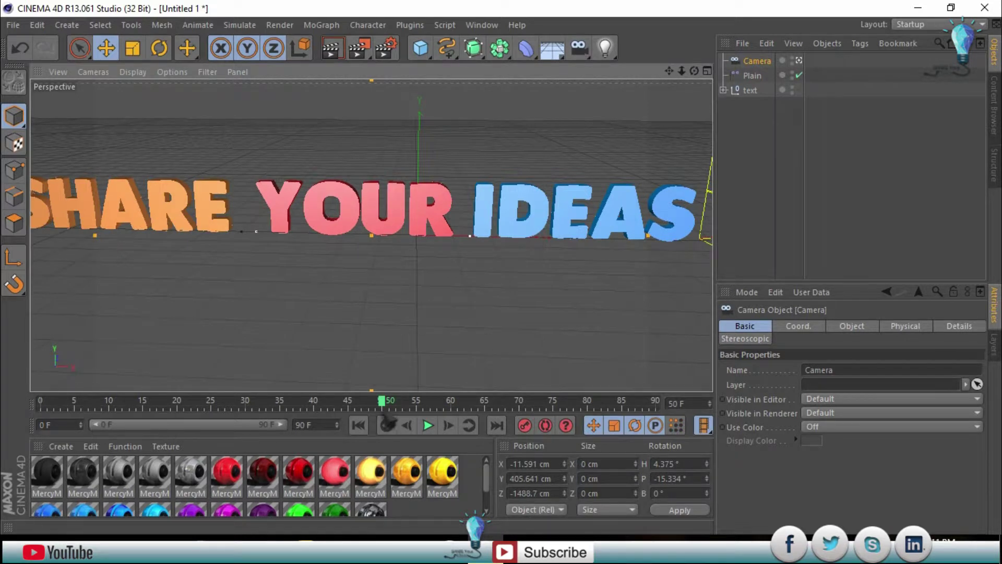
{"action": "left_click_drag", "start_coordinate": [385, 403], "coordinate": [349, 407]}
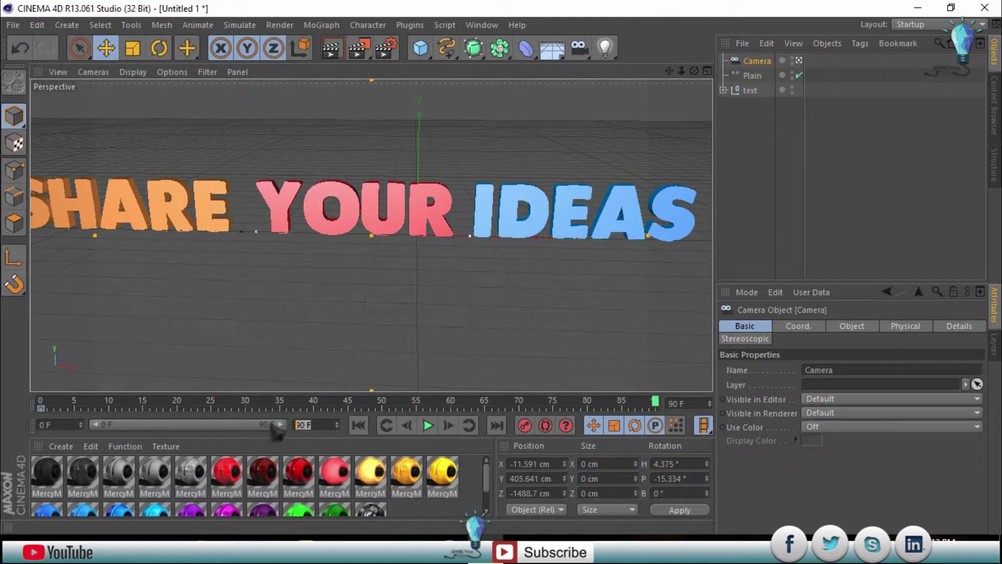
{"action": "type", "text": "200"}
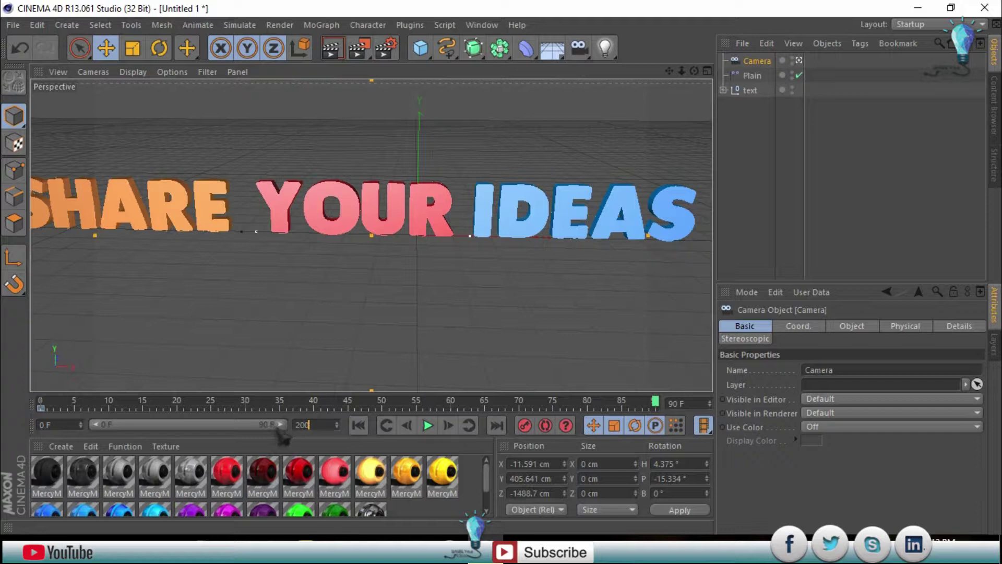
Extend the animation and preview range to 200 frames, and zoom the camera out
{"action": "key", "text": "Return"}
{"action": "left_click_drag", "start_coordinate": [210, 431], "coordinate": [326, 432]}
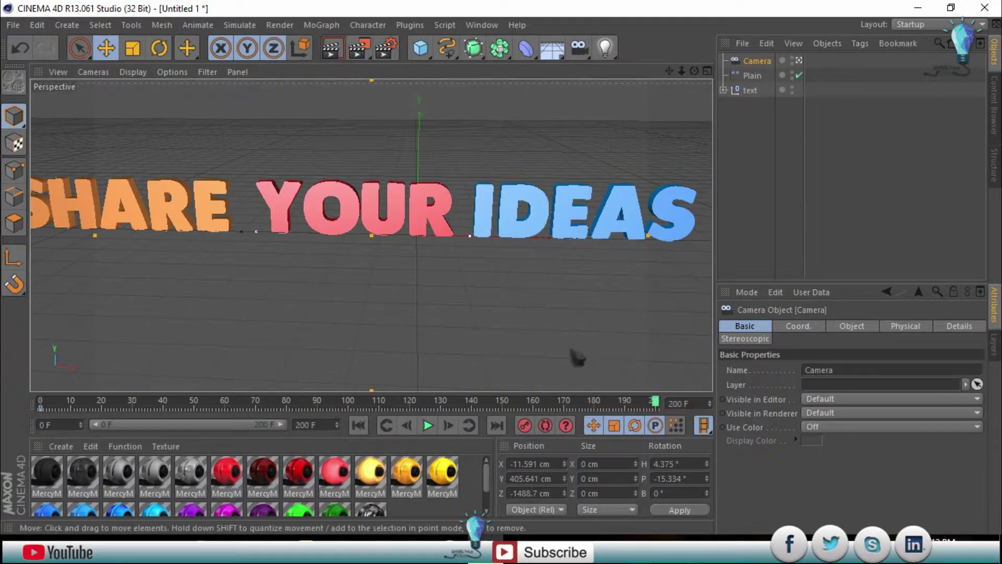
{"action": "scroll", "coordinate": [363, 284], "scroll_direction": "down", "scroll_amount": 2}
{"action": "scroll", "coordinate": [355, 279], "scroll_direction": "down", "scroll_amount": 1}
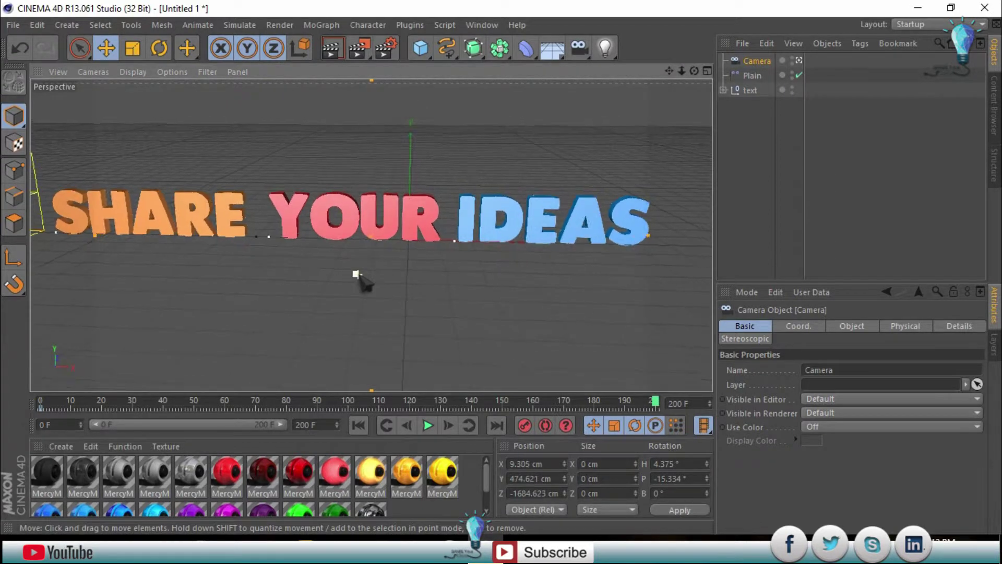
{"action": "scroll", "coordinate": [365, 285], "scroll_direction": "down", "scroll_amount": 2}
{"action": "scroll", "coordinate": [359, 276], "scroll_direction": "down", "scroll_amount": 2}
Frame the camera at X -132.725 cm, heading 2.602° for frame 200, then return to frame 0
{"action": "middle_click_drag", "start_coordinate": [353, 280], "coordinate": [376, 278], "text": "alt"}
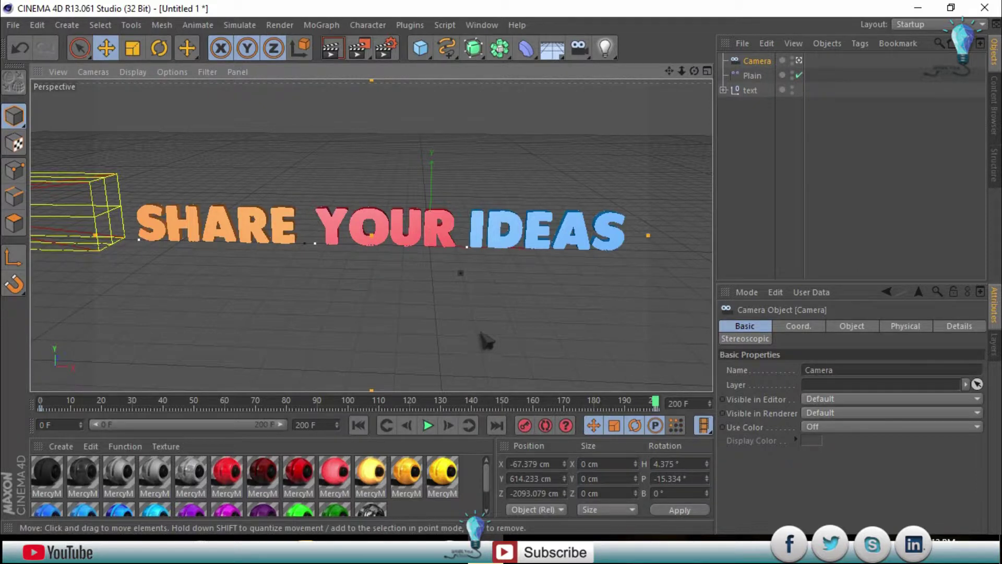
{"action": "mouse_move", "coordinate": [484, 336]}
{"action": "left_mouse_down", "text": "alt"}
{"action": "mouse_move", "coordinate": [475, 329]}
{"action": "mouse_move", "coordinate": [485, 331]}
{"action": "left_mouse_up", "text": "alt"}
{"action": "left_click", "coordinate": [799, 60]}
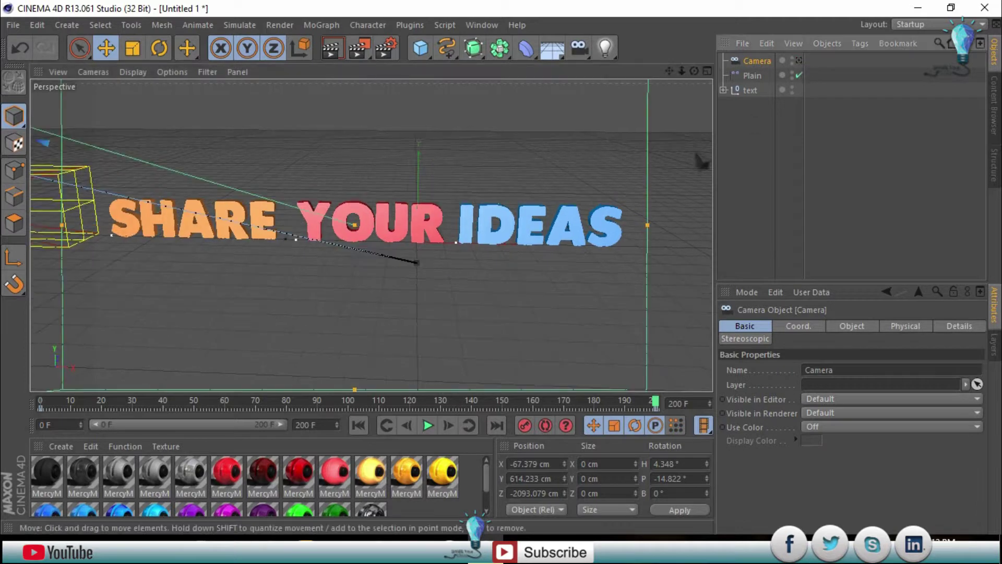
{"action": "left_click_drag", "start_coordinate": [464, 285], "coordinate": [466, 285], "text": "alt"}
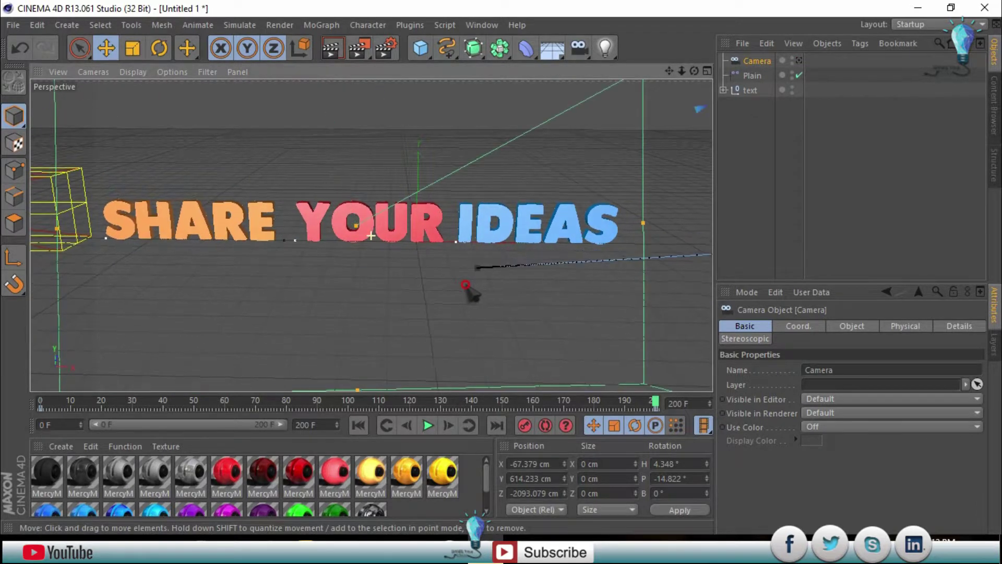
{"action": "left_click", "coordinate": [799, 60]}
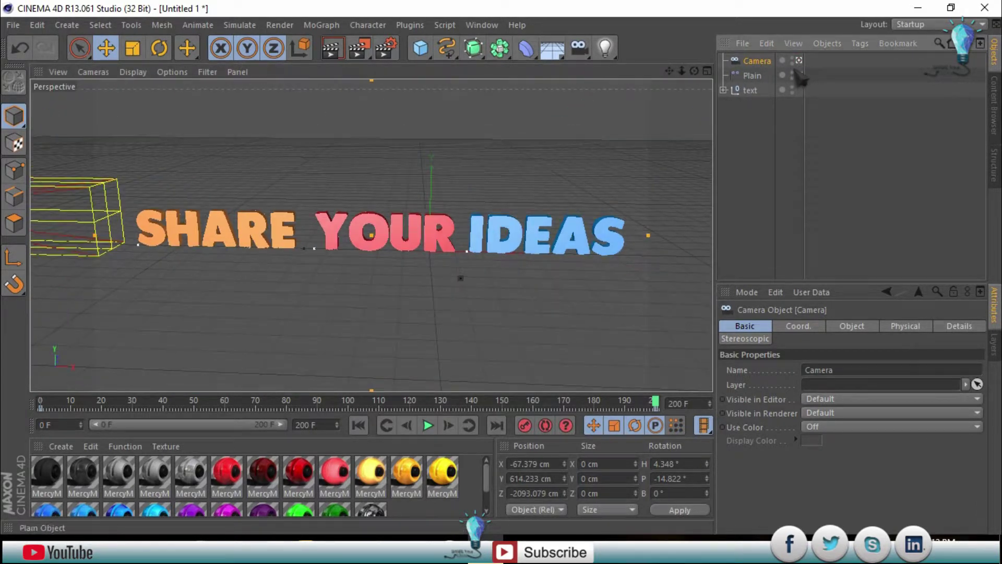
{"action": "left_click_drag", "start_coordinate": [503, 309], "coordinate": [504, 310], "text": "alt"}
{"action": "mouse_move", "coordinate": [496, 315]}
{"action": "middle_mouse_down", "text": "alt"}
{"action": "mouse_move", "coordinate": [476, 303]}
{"action": "mouse_move", "coordinate": [490, 315]}
{"action": "middle_mouse_up", "text": "alt"}
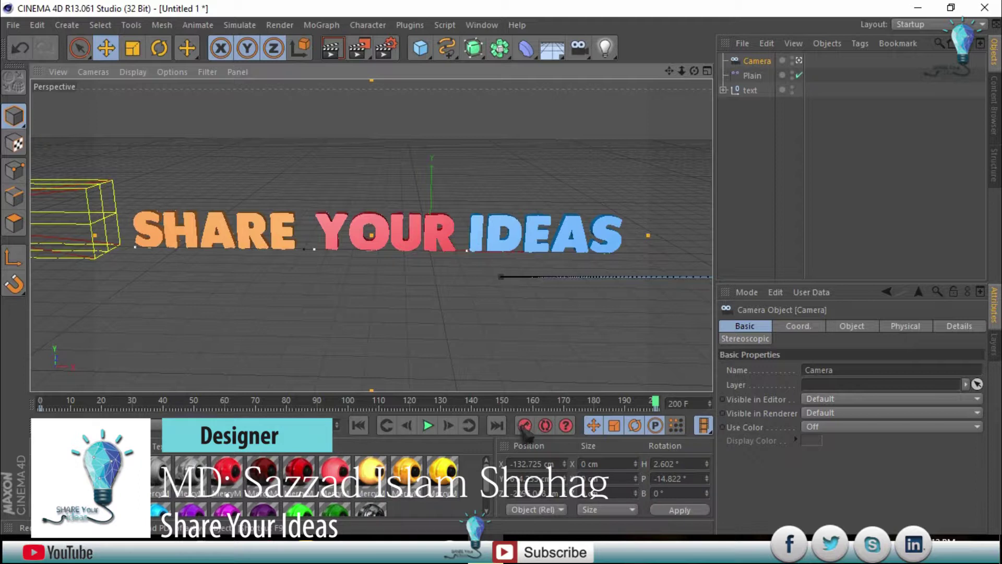
{"action": "left_click", "coordinate": [364, 427]}
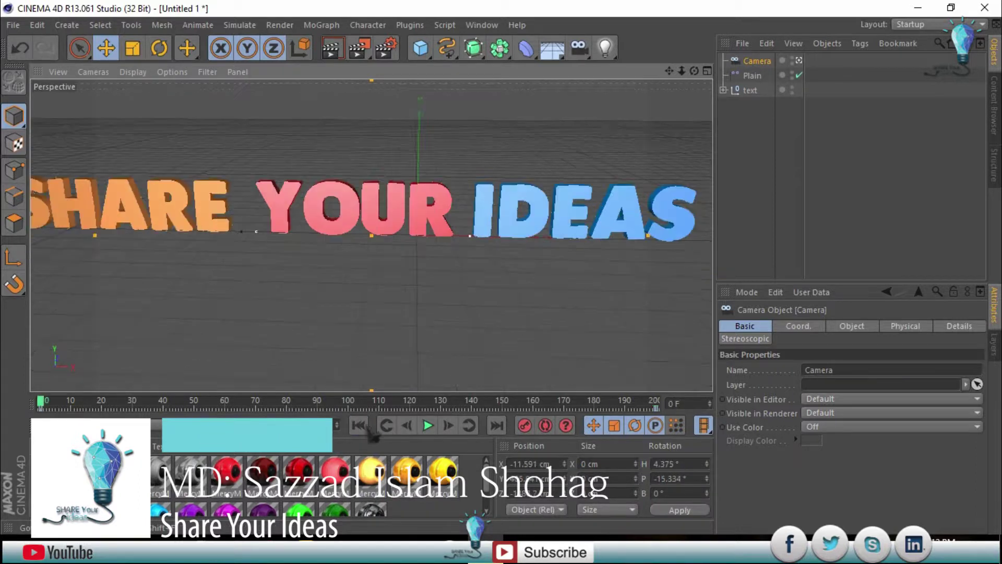
Play the animation, pause at frame 61, and scrub back to review the camera move
{"action": "left_click", "coordinate": [428, 425]}
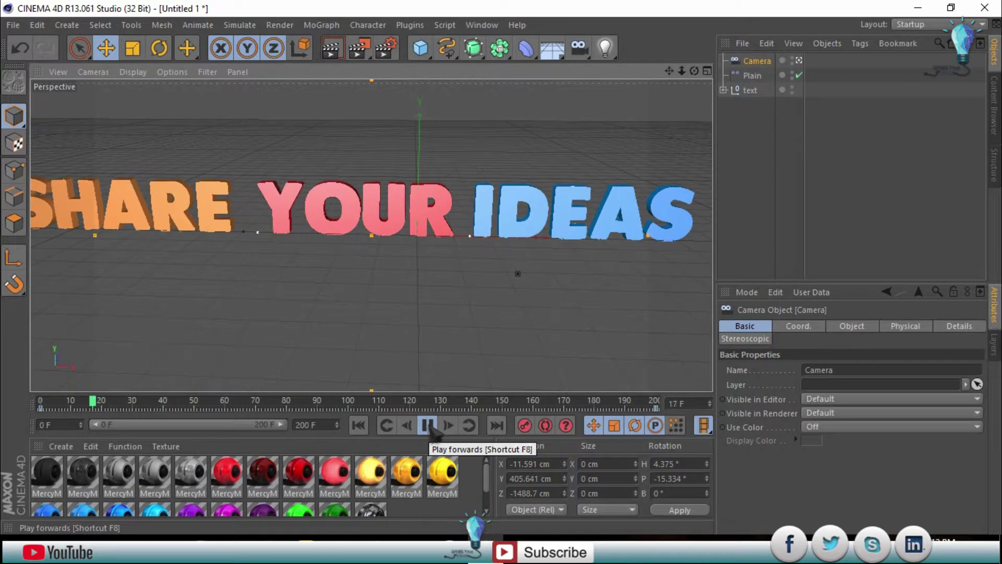
{"action": "left_click", "coordinate": [431, 426]}
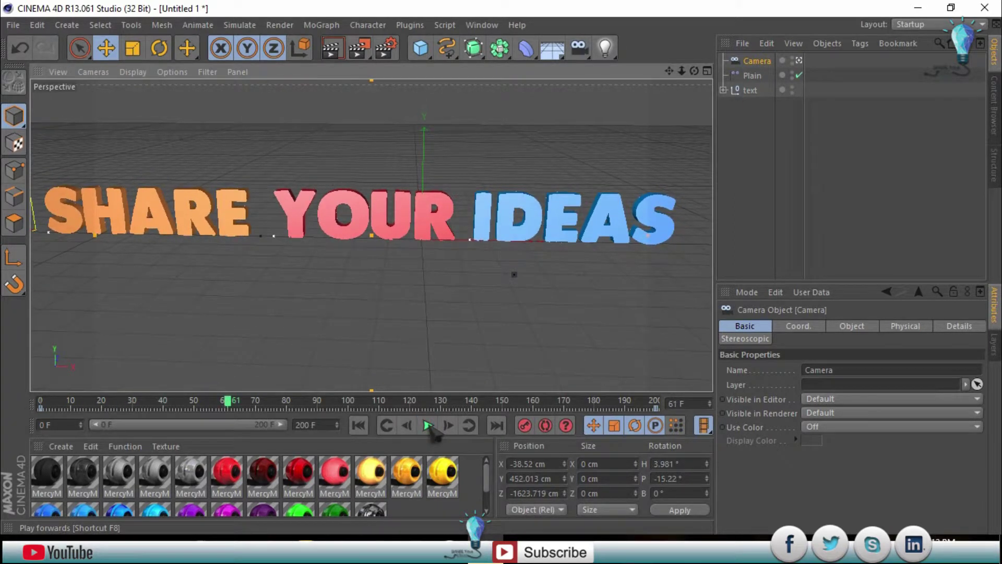
{"action": "mouse_move", "coordinate": [227, 402]}
{"action": "left_mouse_down"}
{"action": "mouse_move", "coordinate": [29, 400]}
{"action": "mouse_move", "coordinate": [651, 401]}
{"action": "mouse_move", "coordinate": [355, 413]}
{"action": "left_mouse_up"}
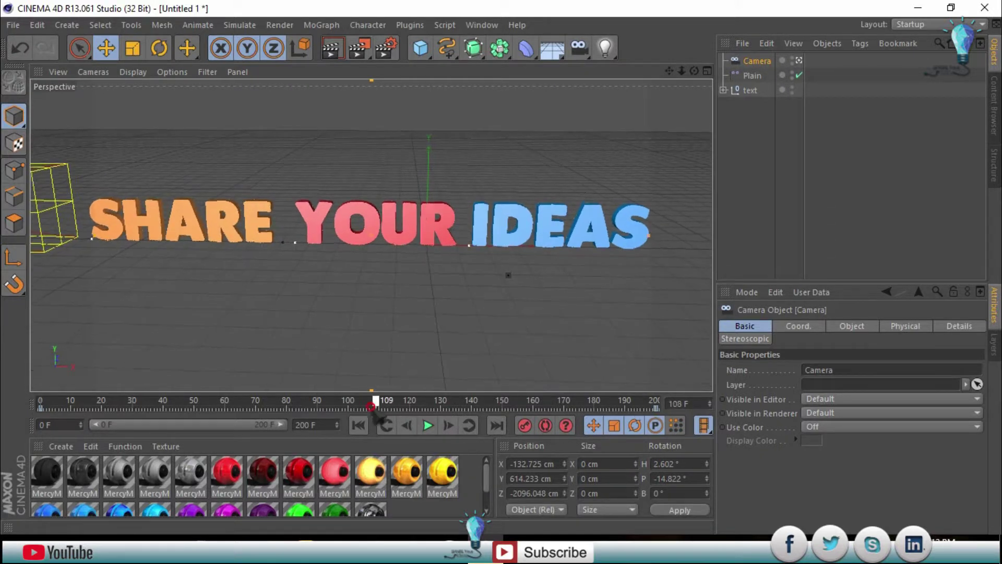
At frame 100, move the Plain effector right past the text and keyframe its position
{"action": "left_click_drag", "start_coordinate": [355, 413], "coordinate": [352, 413]}
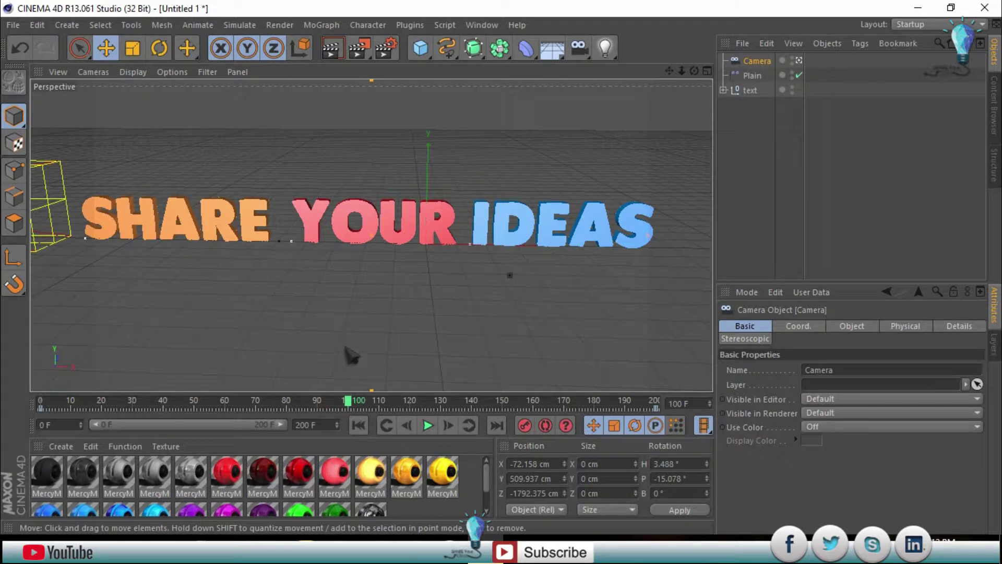
{"action": "left_click", "coordinate": [799, 60]}
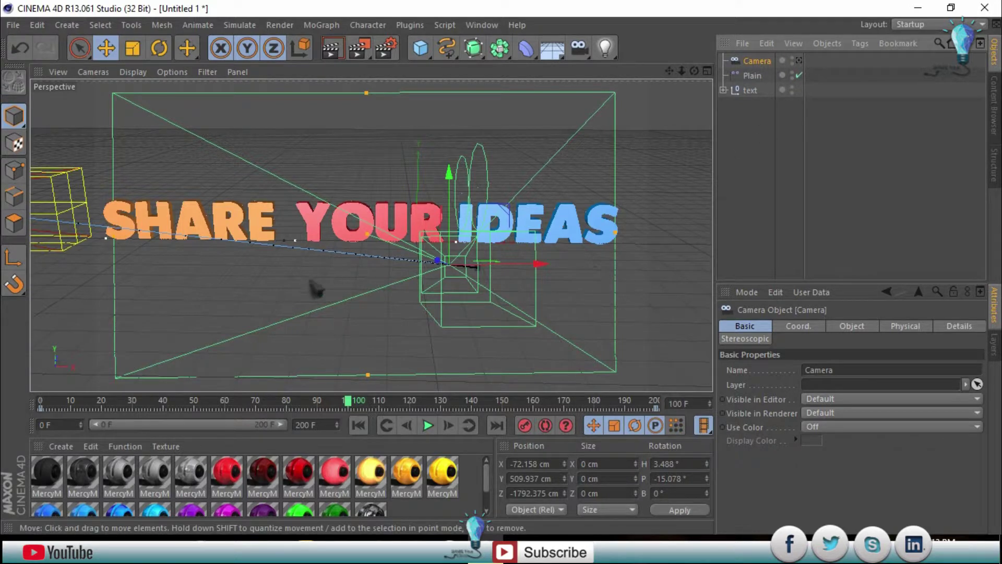
{"action": "left_click", "coordinate": [761, 75]}
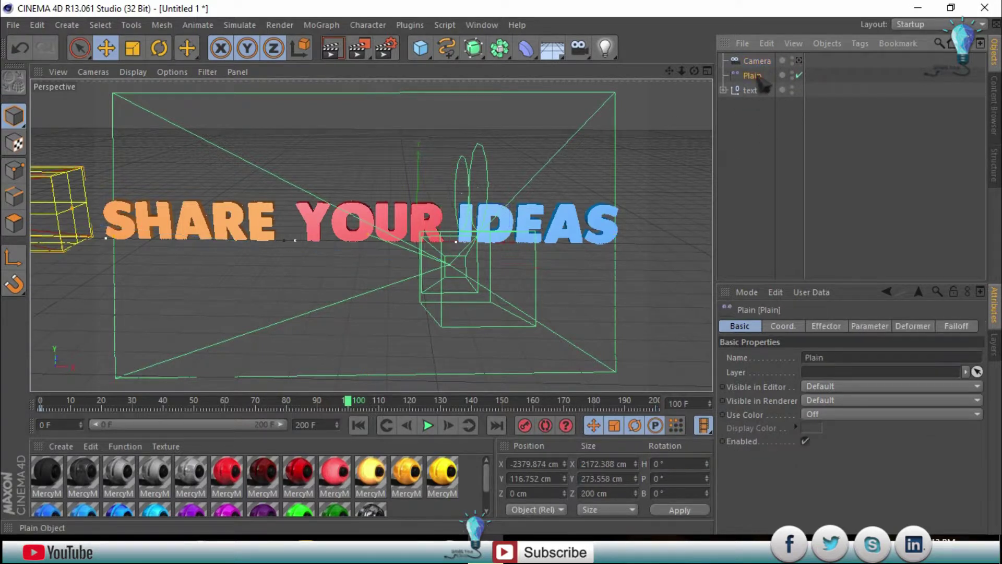
{"action": "middle_click_drag", "start_coordinate": [263, 288], "coordinate": [435, 277]}
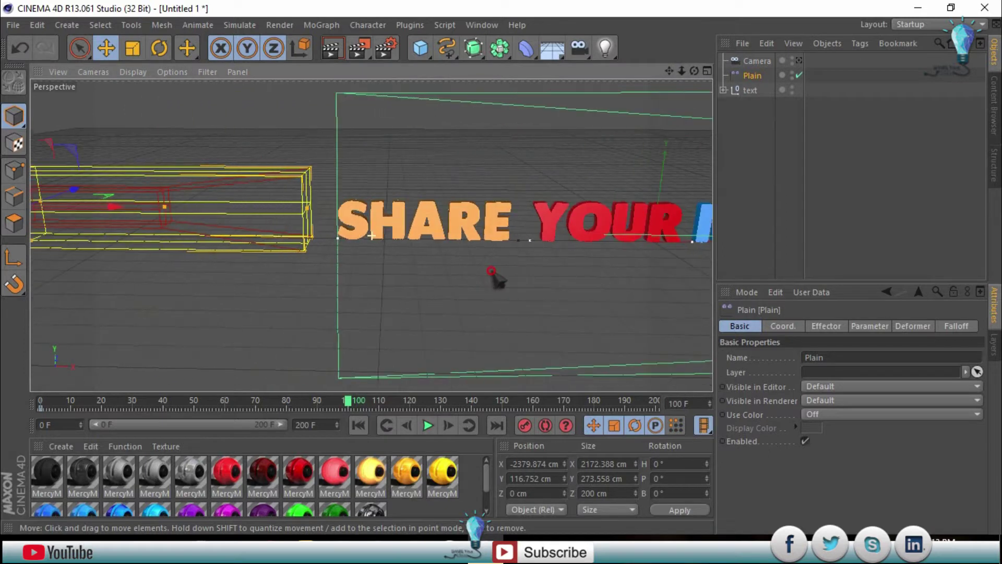
{"action": "left_click_drag", "start_coordinate": [214, 222], "coordinate": [636, 269]}
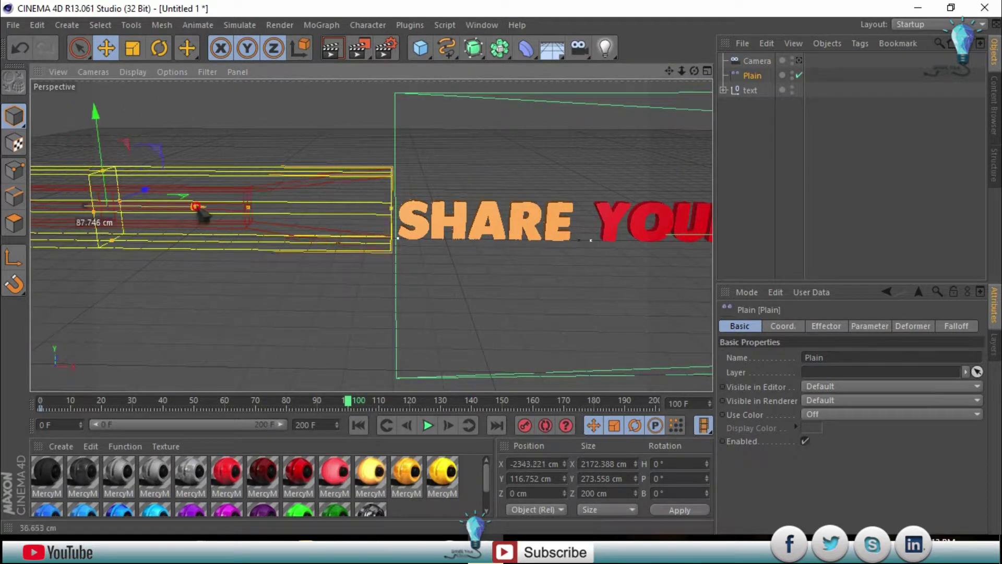
{"action": "middle_click_drag", "start_coordinate": [371, 236], "coordinate": [230, 277]}
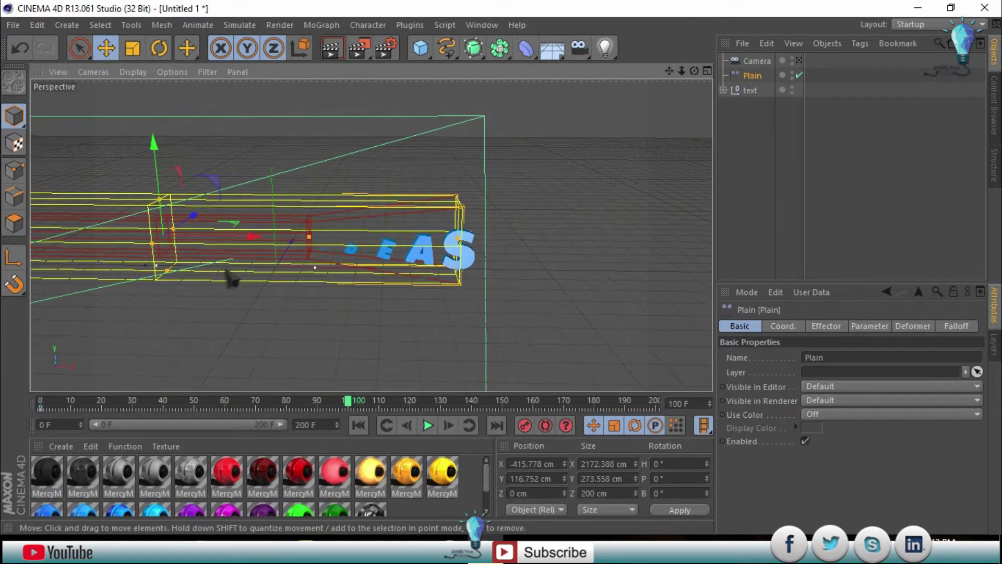
{"action": "left_click_drag", "start_coordinate": [252, 238], "coordinate": [315, 267]}
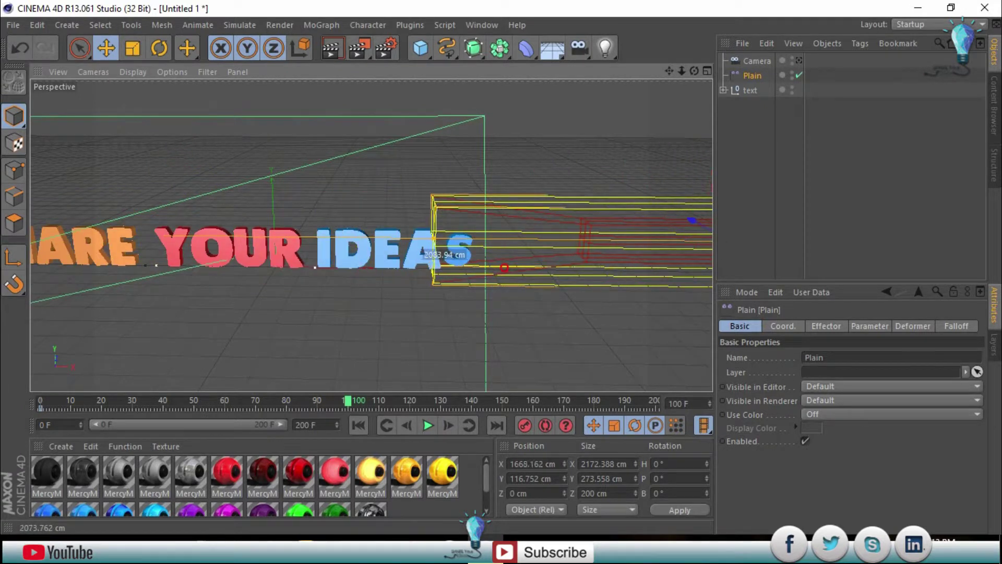
{"action": "left_click_drag", "start_coordinate": [595, 246], "coordinate": [219, 280]}
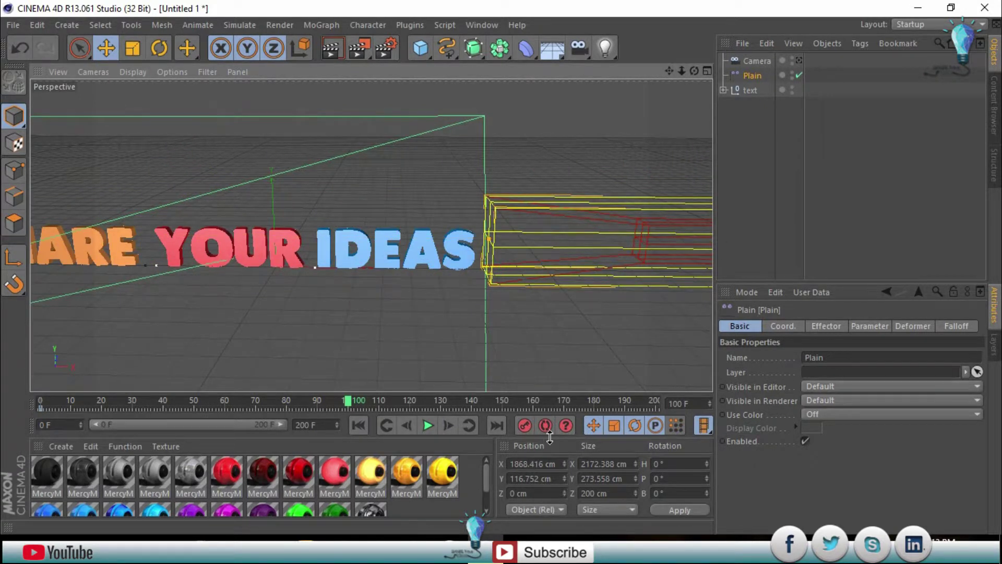
{"action": "left_click", "coordinate": [525, 427]}
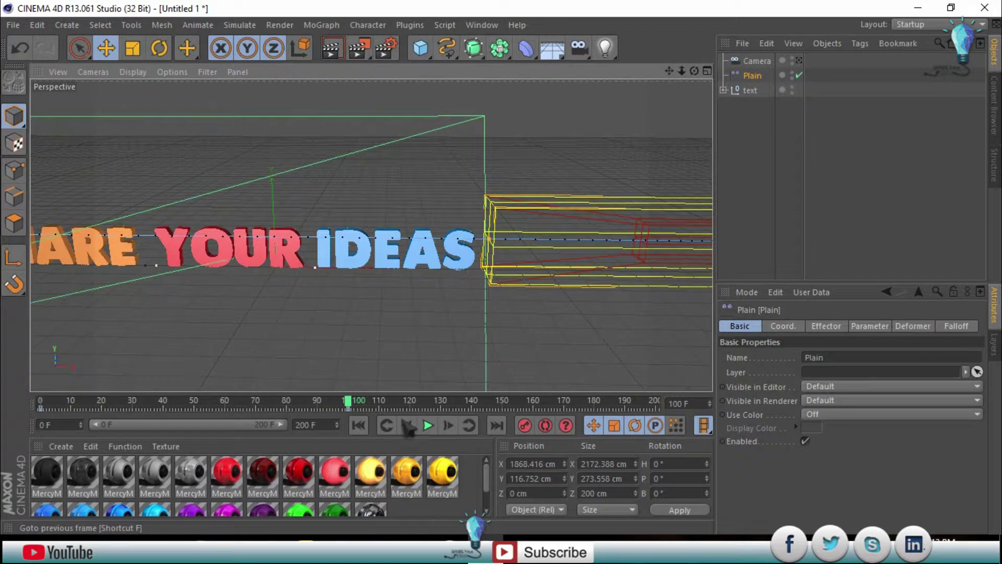
At frame 200, keyframe Plain at X -2306.261 cm left of SHARE, then rewind to frame 0
{"action": "left_click_drag", "start_coordinate": [355, 409], "coordinate": [676, 409]}
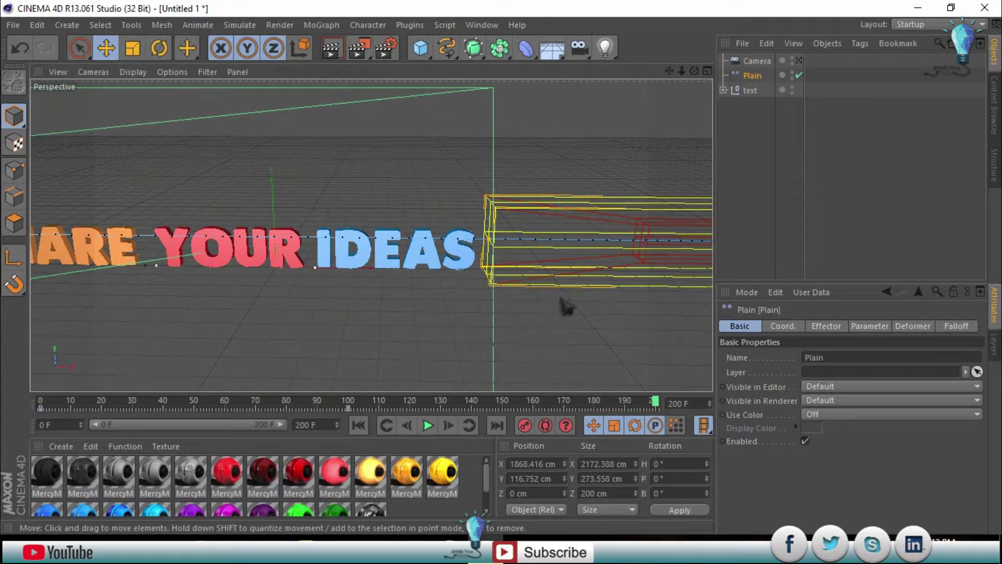
{"action": "middle_click_drag", "start_coordinate": [567, 308], "coordinate": [372, 320], "text": "alt"}
{"action": "left_click_drag", "start_coordinate": [649, 278], "coordinate": [158, 274]}
{"action": "mouse_move", "coordinate": [159, 274]}
{"action": "middle_mouse_down", "text": "alt"}
{"action": "mouse_move", "coordinate": [279, 336]}
{"action": "mouse_move", "coordinate": [637, 291]}
{"action": "middle_mouse_up", "text": "alt"}
{"action": "mouse_move", "coordinate": [615, 230]}
{"action": "left_mouse_down"}
{"action": "mouse_move", "coordinate": [541, 225]}
{"action": "mouse_move", "coordinate": [611, 224]}
{"action": "left_mouse_up"}
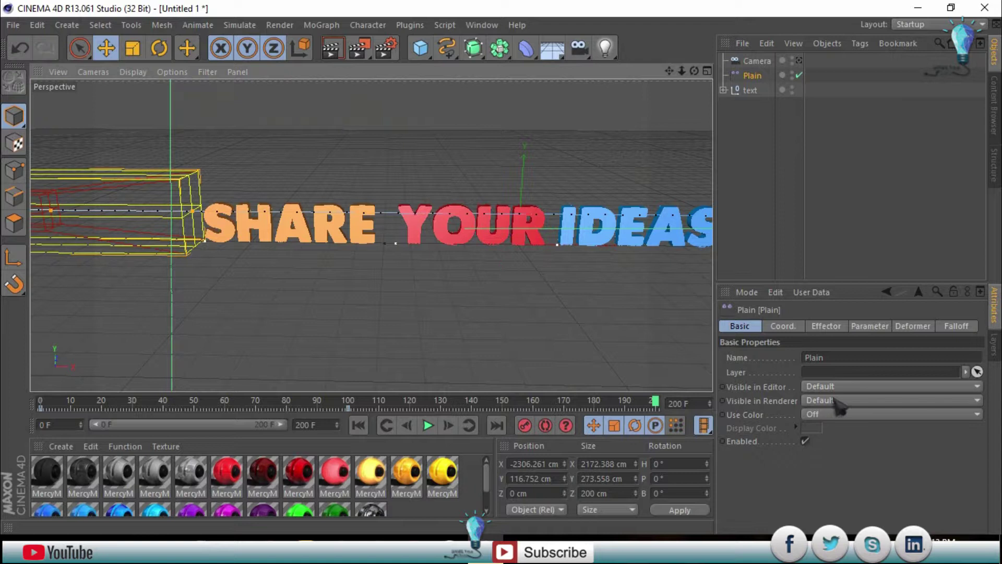
{"action": "left_click", "coordinate": [524, 426]}
{"action": "left_click", "coordinate": [359, 426]}
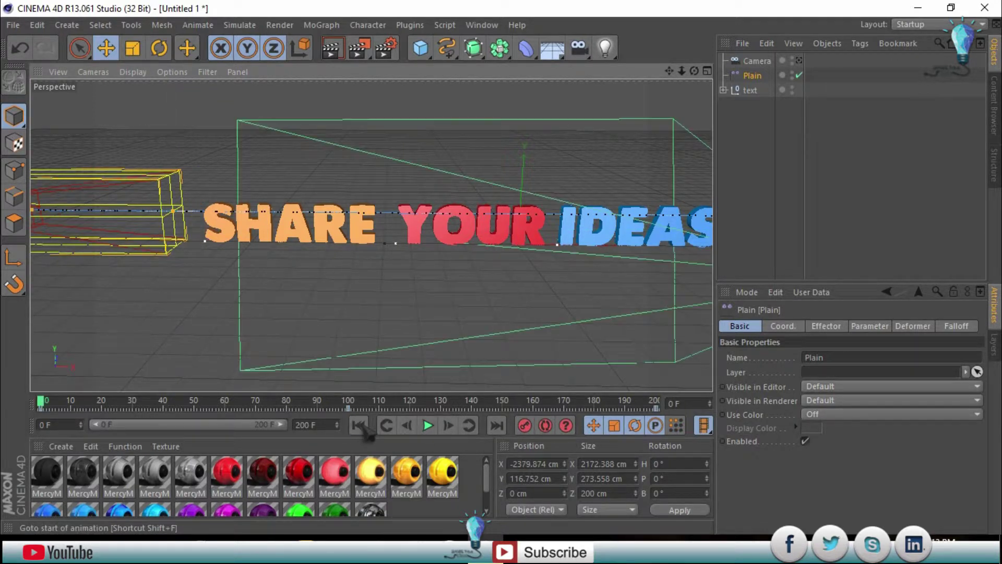
{"action": "left_click", "coordinate": [798, 61]}
{"action": "left_click", "coordinate": [428, 425]}
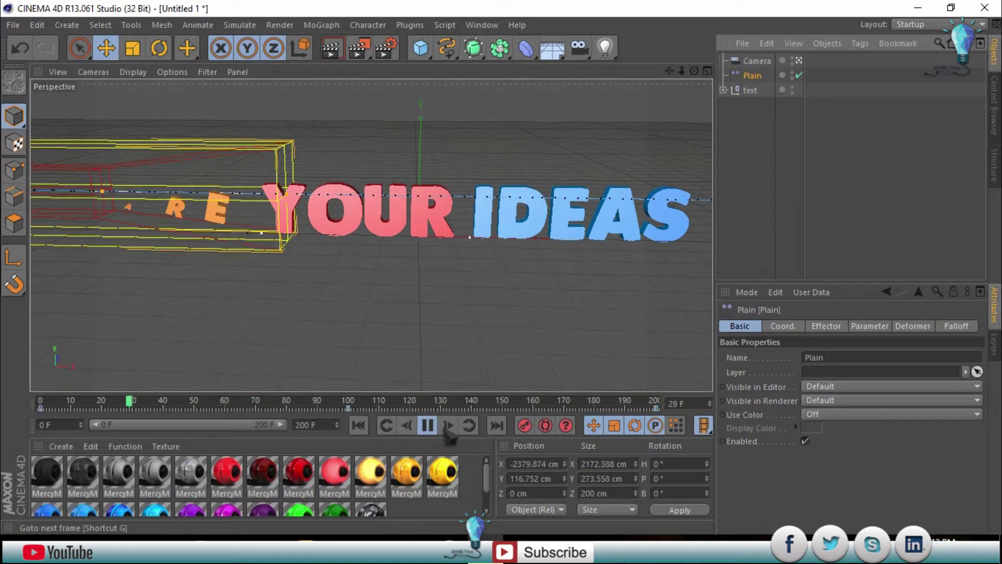
{"action": "left_click", "coordinate": [427, 426]}
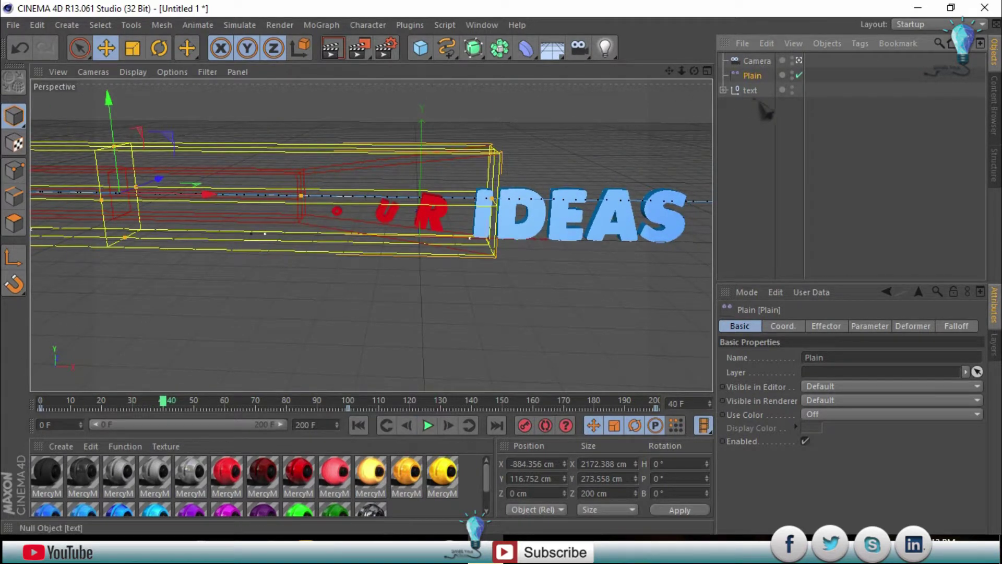
Select MoText, MoText.1 and MoText.2 and add a Delay effector to them
{"action": "left_click", "coordinate": [768, 117]}
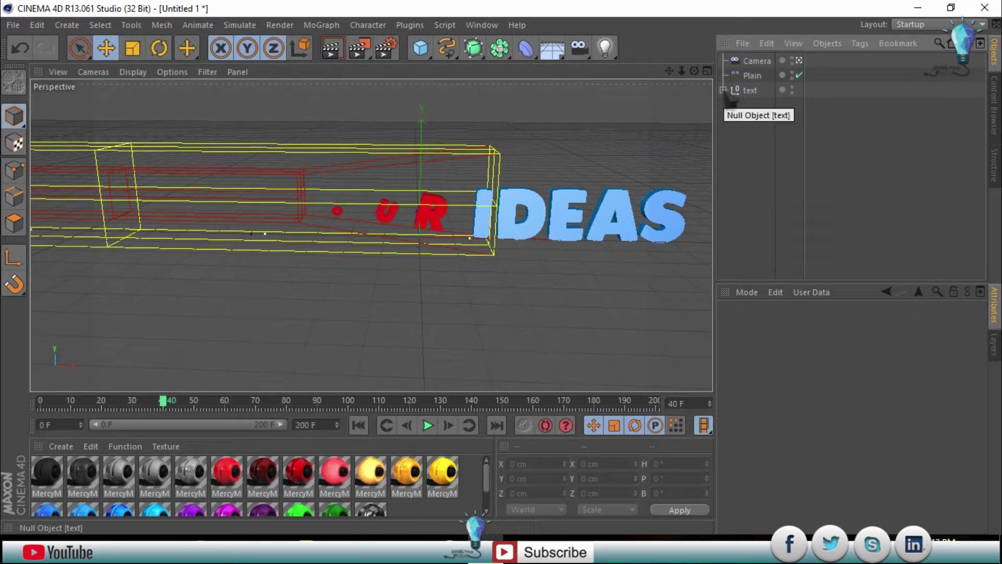
{"action": "left_click", "coordinate": [723, 90]}
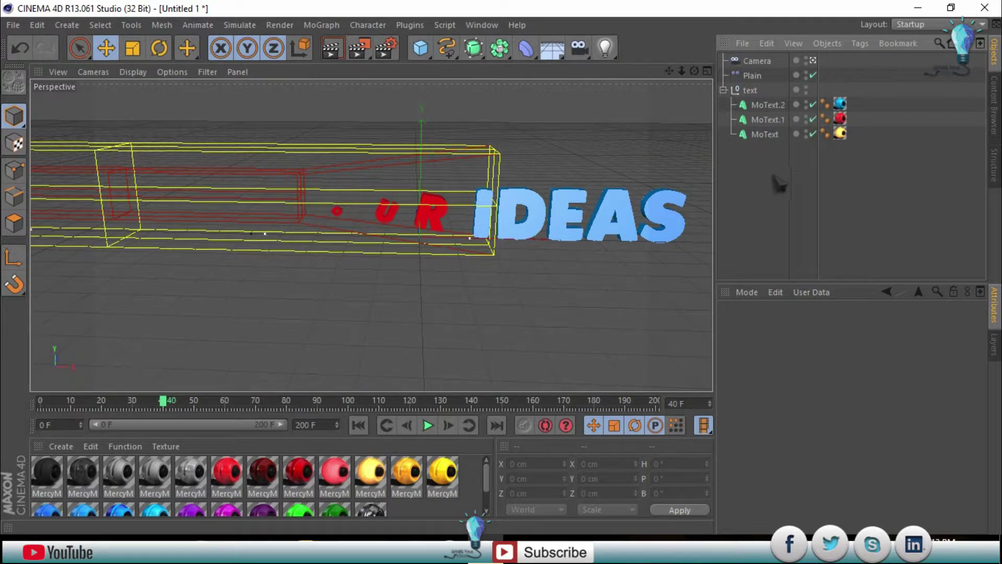
{"action": "left_click_drag", "start_coordinate": [751, 105], "coordinate": [749, 102]}
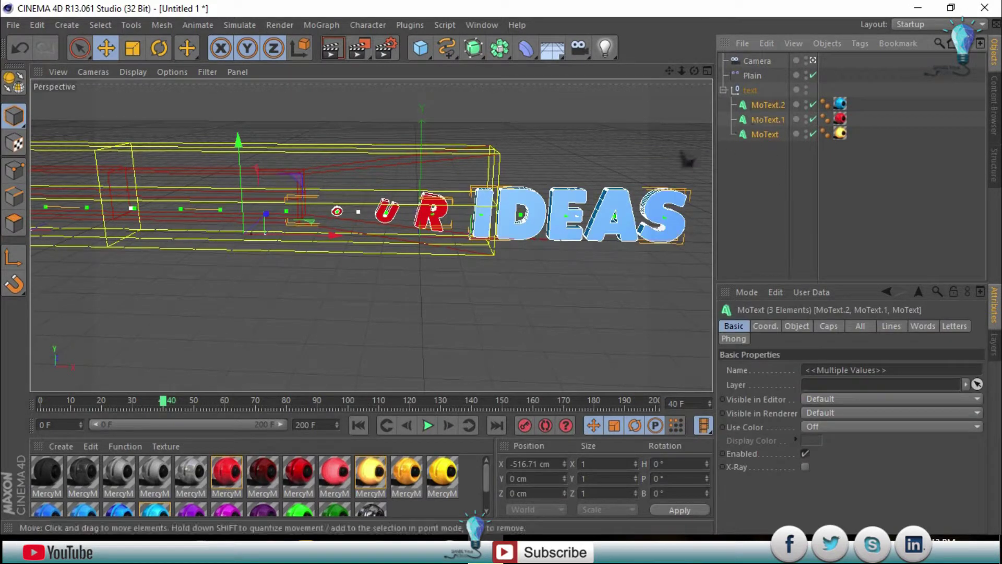
{"action": "left_click", "coordinate": [321, 25]}
{"action": "mouse_move", "coordinate": [334, 47]}
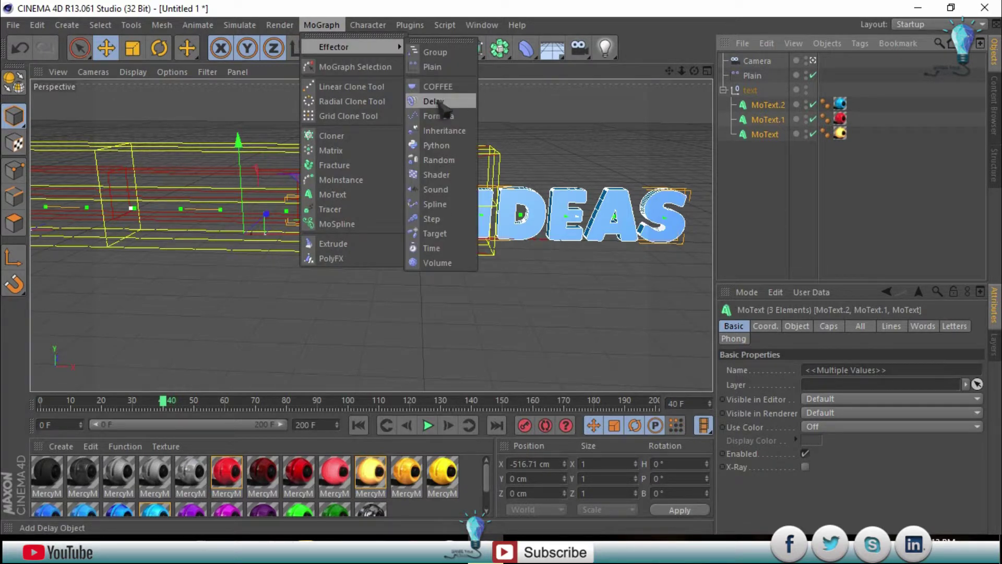
{"action": "left_click", "coordinate": [441, 103]}
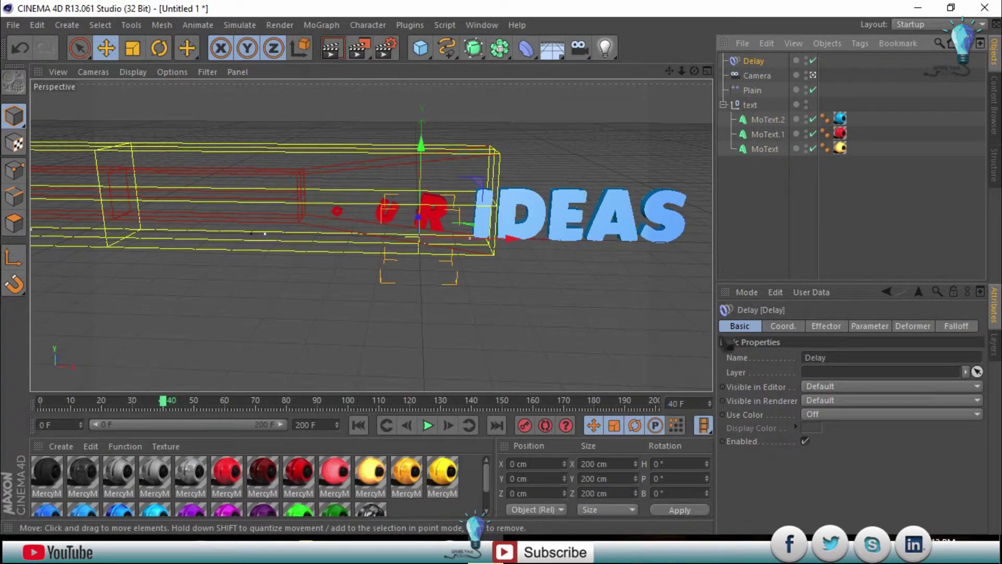
Check the Delay effector's Infinite falloff, coordinates and strength settings, then preview playback
{"action": "left_click", "coordinate": [957, 326]}
{"action": "left_click", "coordinate": [854, 357]}
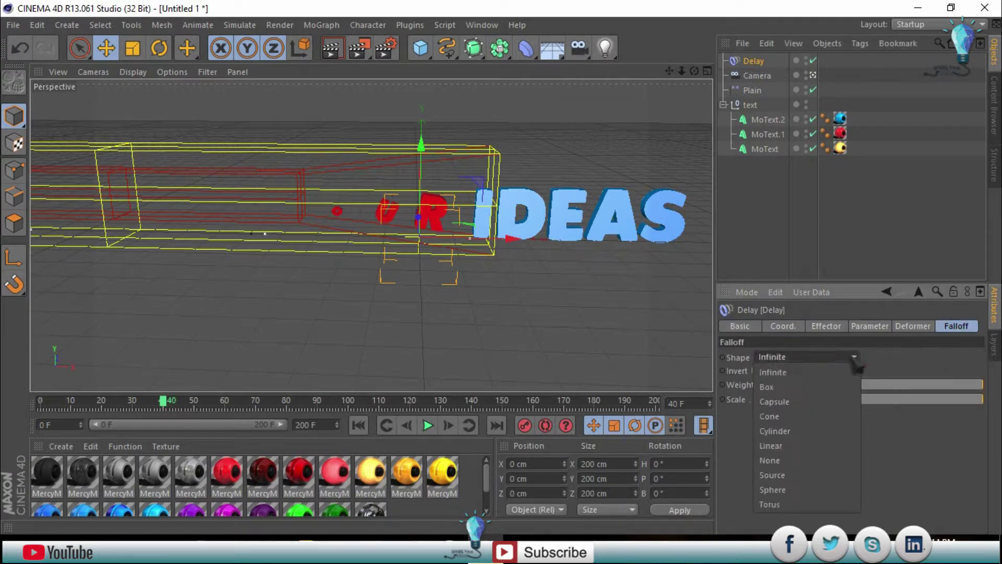
{"action": "left_click", "coordinate": [850, 372]}
{"action": "left_click", "coordinate": [783, 326]}
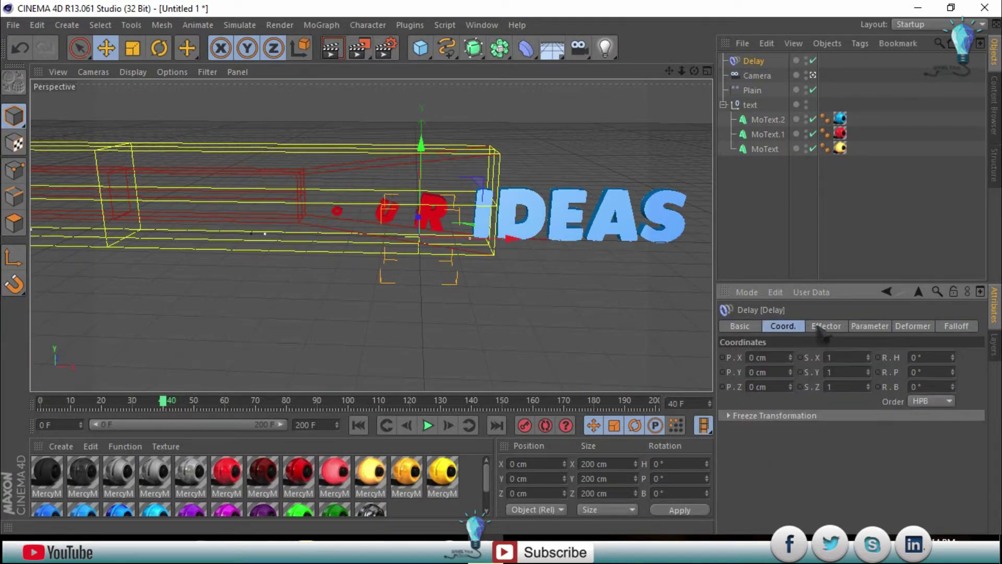
{"action": "left_click", "coordinate": [826, 326]}
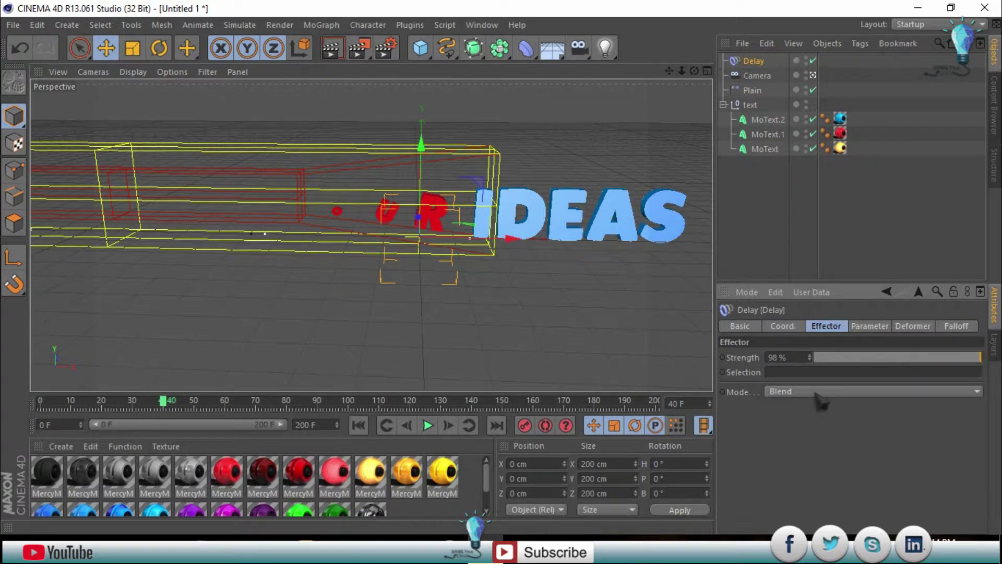
{"action": "left_click", "coordinate": [428, 426]}
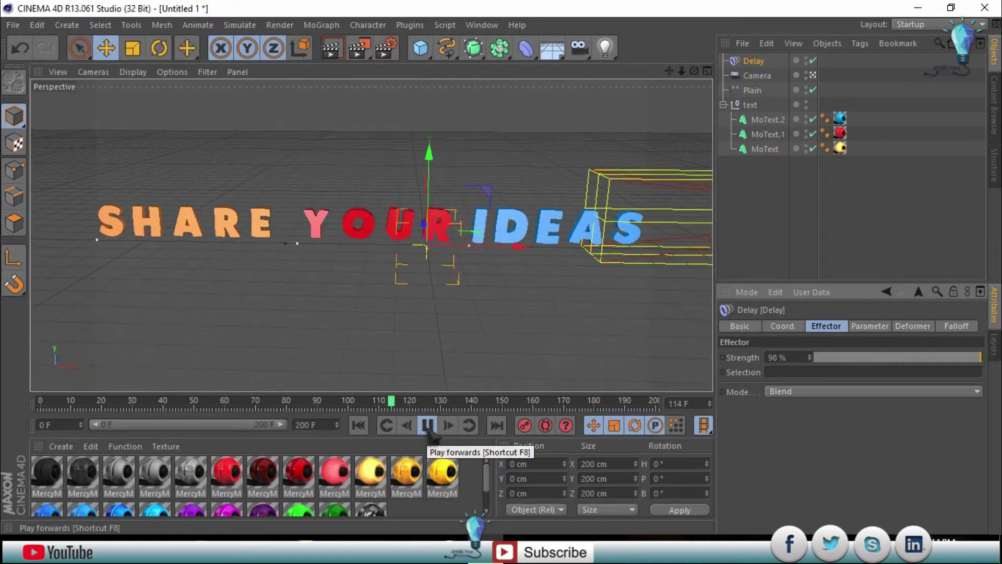
Switch the Delay effector's mode to Spring and preview playback from frame 0
{"action": "left_click", "coordinate": [428, 426]}
{"action": "left_click", "coordinate": [790, 396]}
{"action": "left_click", "coordinate": [792, 435]}
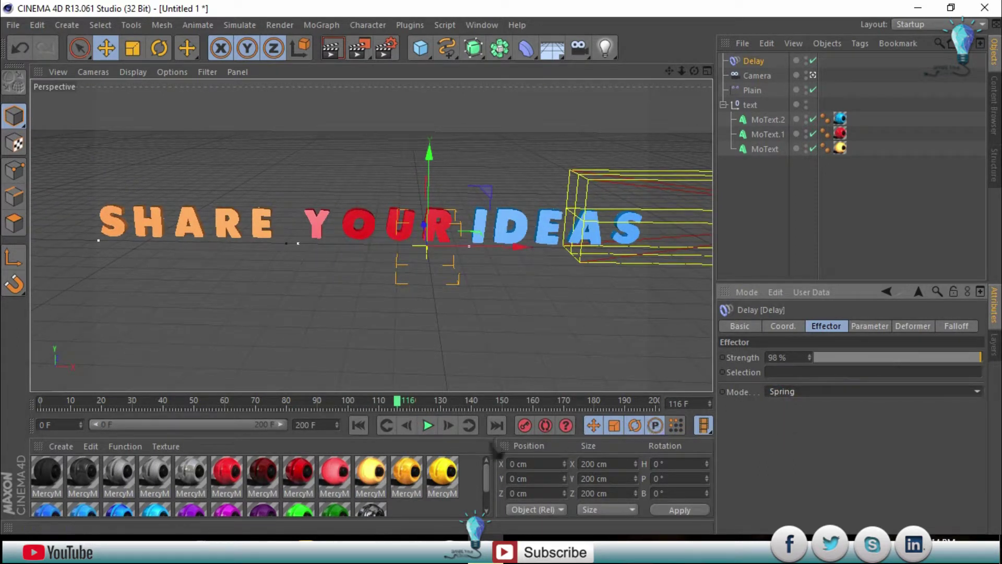
{"action": "left_click", "coordinate": [365, 428]}
{"action": "left_click", "coordinate": [429, 427]}
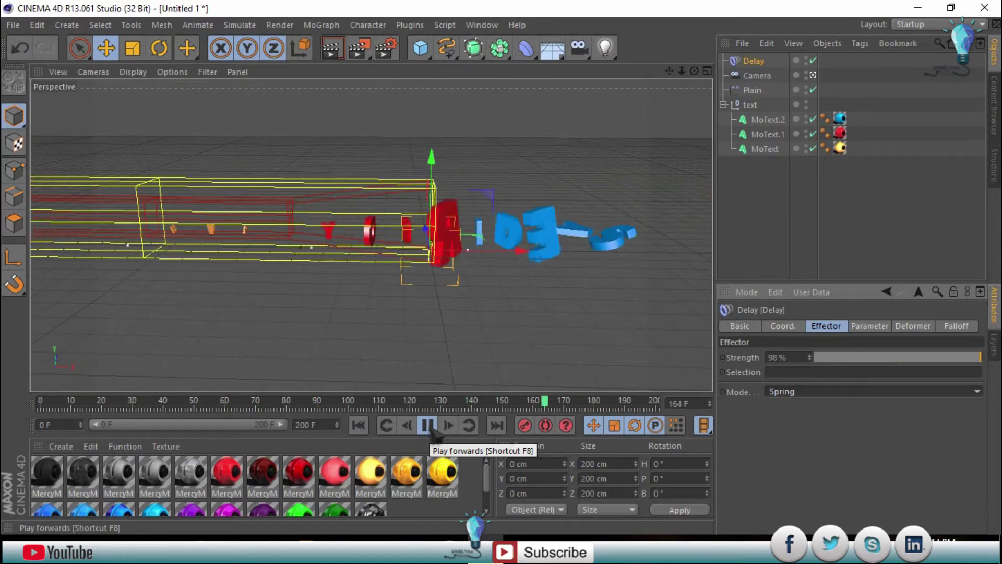
{"action": "left_click", "coordinate": [431, 431]}
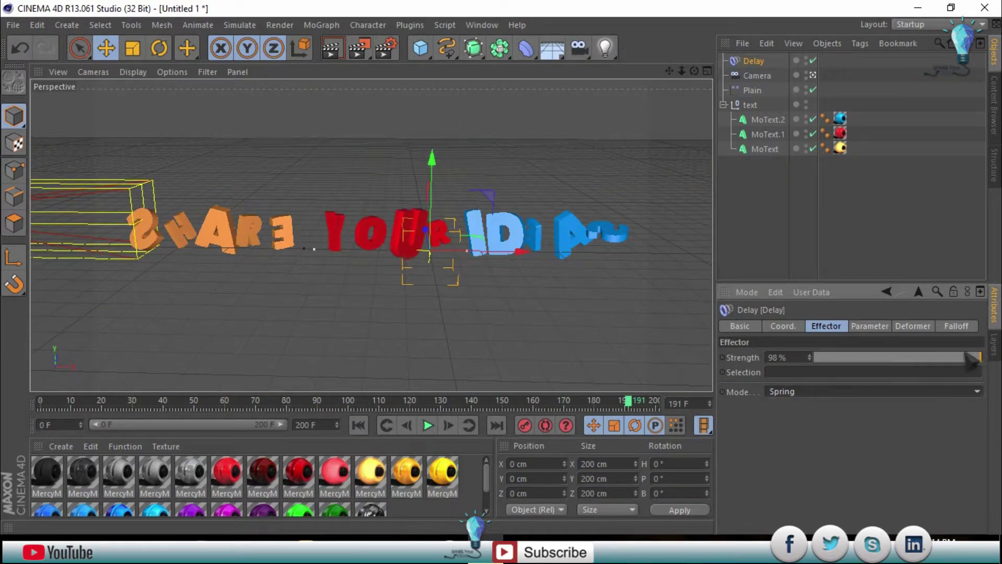
Lower the Delay strength to 74% and replay the animation from frame 0
{"action": "left_click_drag", "start_coordinate": [980, 357], "coordinate": [971, 359]}
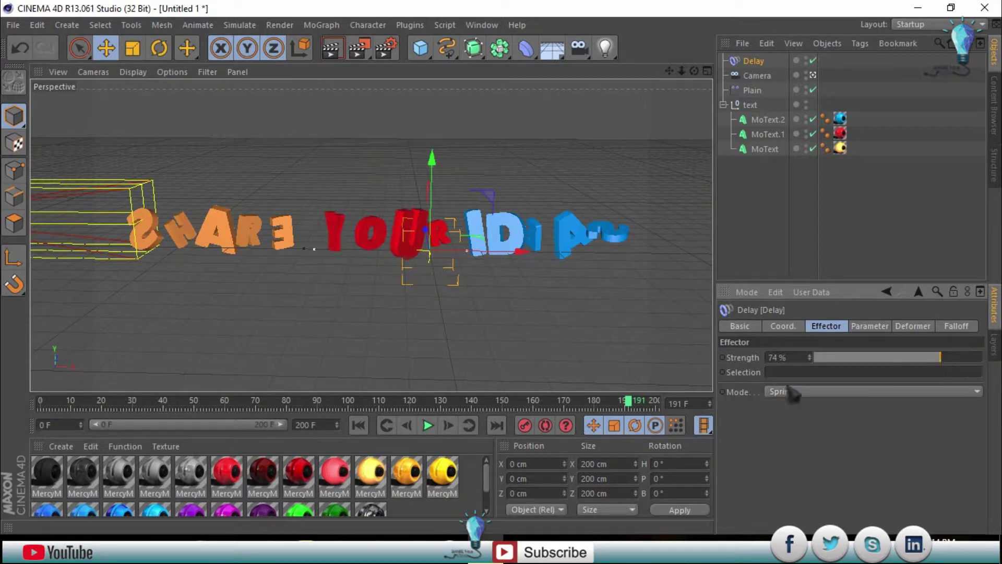
{"action": "left_click", "coordinate": [389, 426]}
{"action": "left_click", "coordinate": [428, 425]}
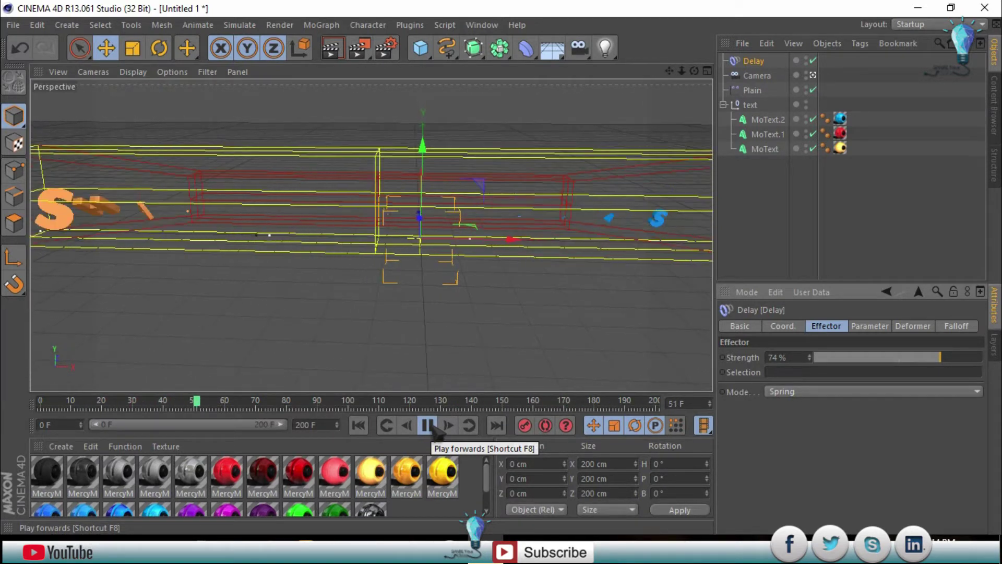
{"action": "left_click", "coordinate": [427, 426]}
Add a Sound effector to the three MoText objects
{"action": "left_click", "coordinate": [774, 225]}
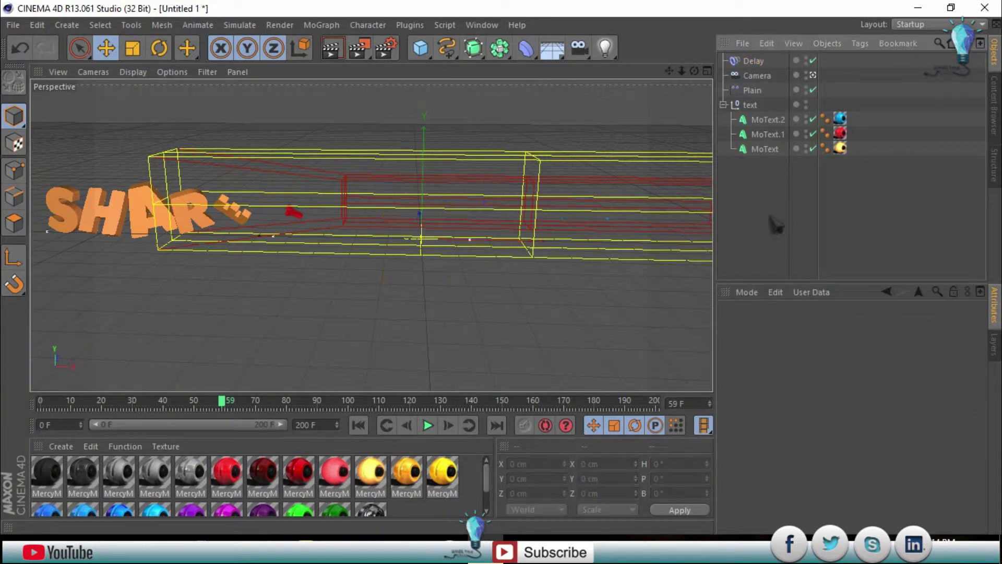
{"action": "left_click_drag", "start_coordinate": [747, 121], "coordinate": [746, 118]}
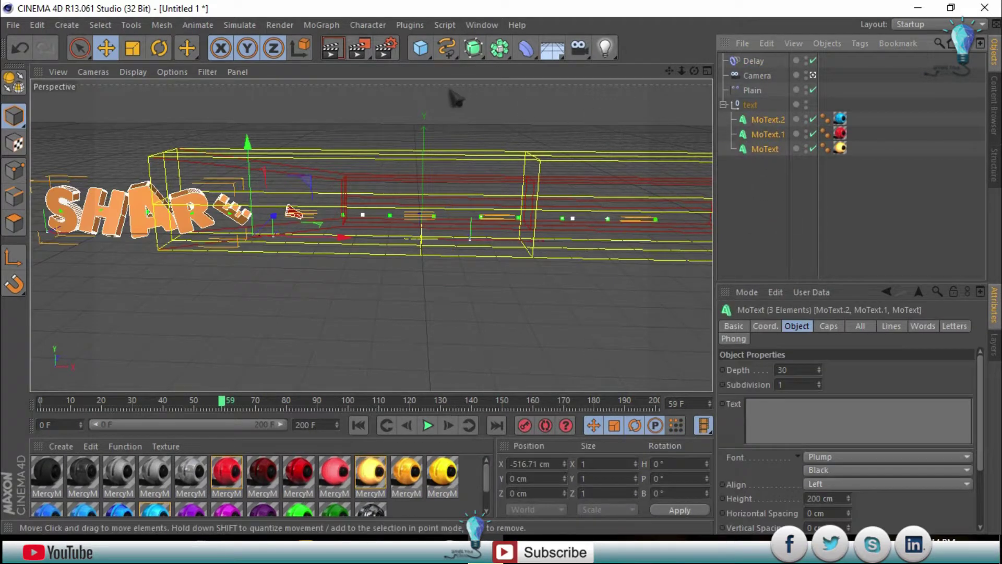
{"action": "left_click", "coordinate": [321, 24]}
{"action": "mouse_move", "coordinate": [334, 47]}
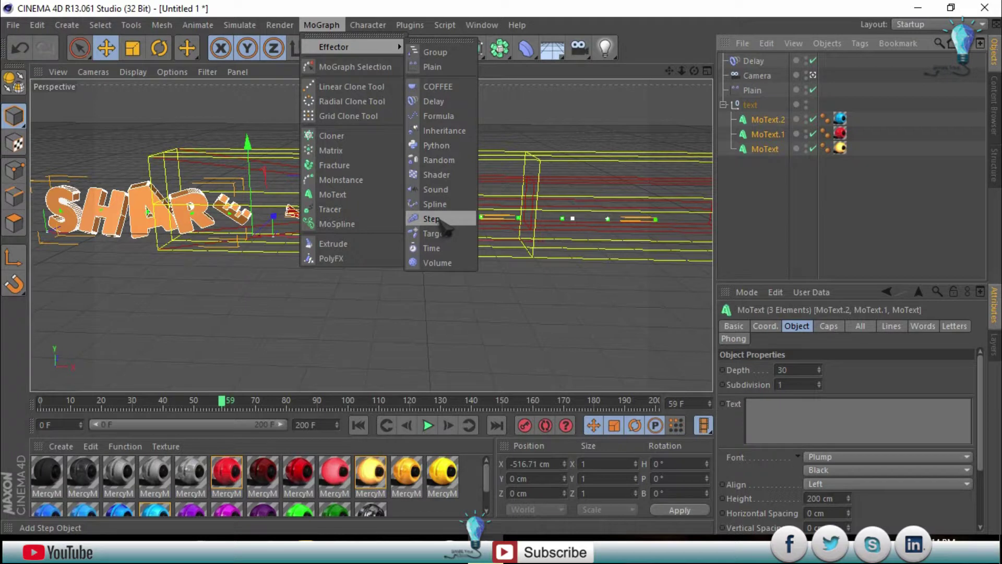
{"action": "left_click", "coordinate": [435, 190]}
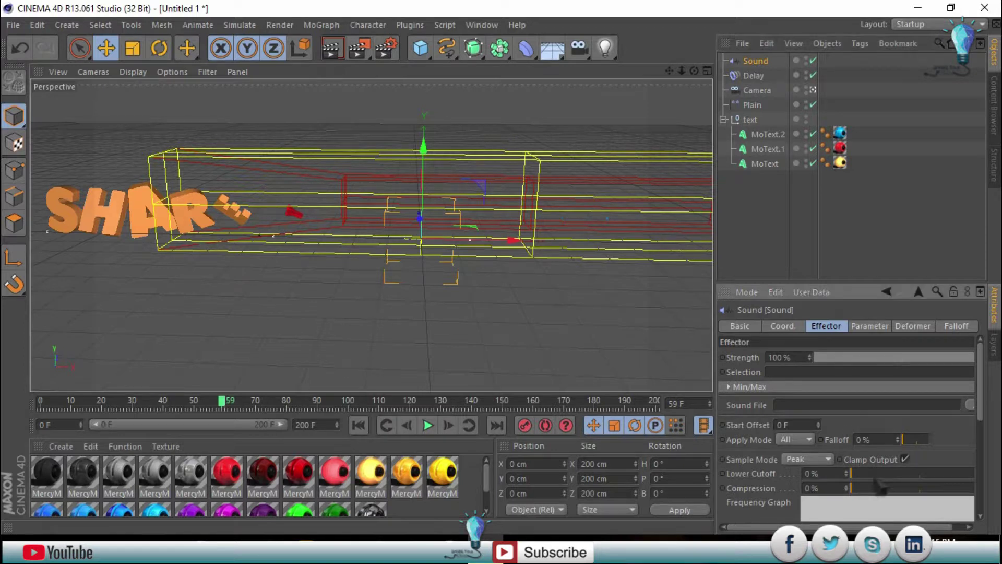
Review the Sound effector's Falloff and Deformer settings, preview playback, then delete it
{"action": "left_click", "coordinate": [956, 326]}
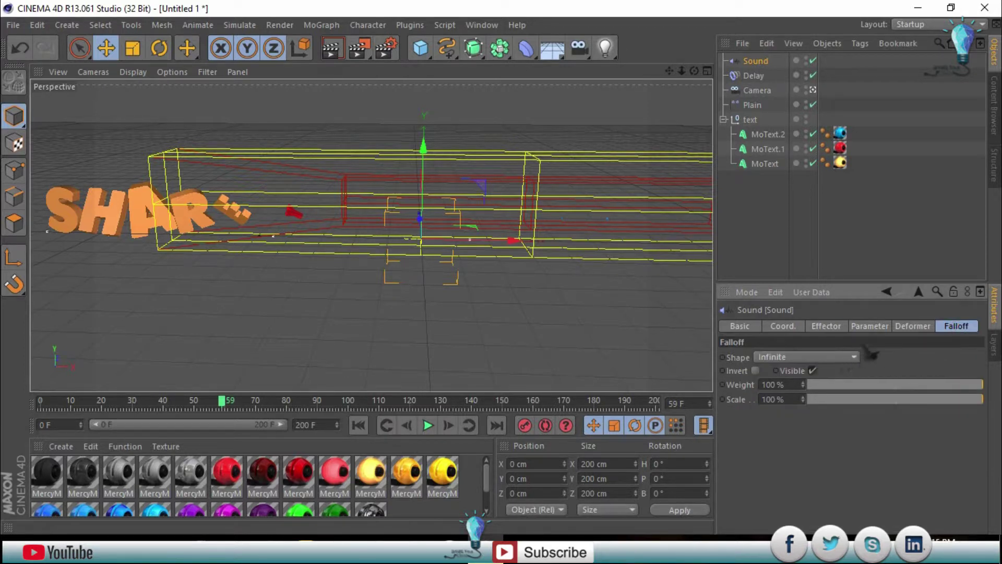
{"action": "left_click", "coordinate": [912, 327]}
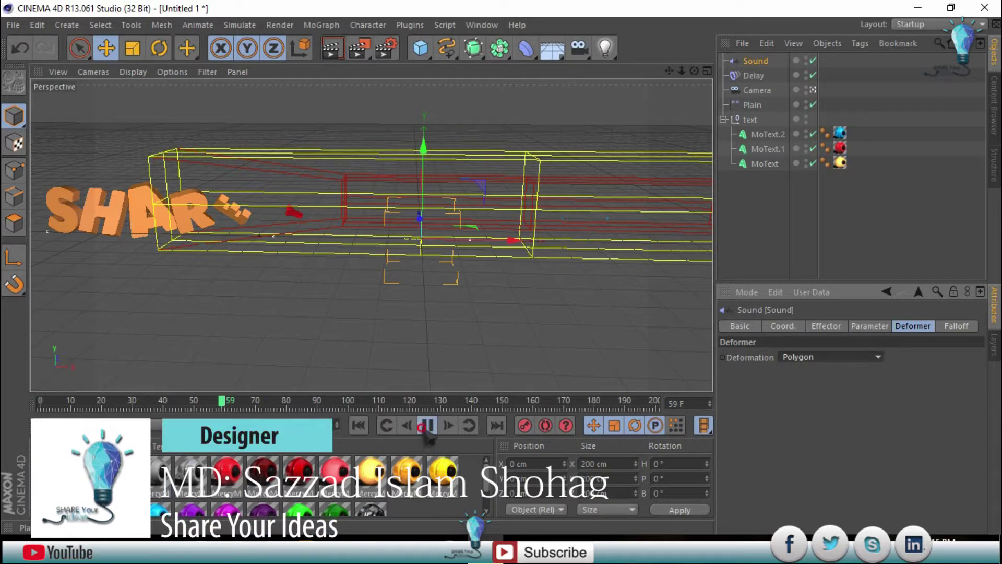
{"action": "left_click", "coordinate": [427, 426]}
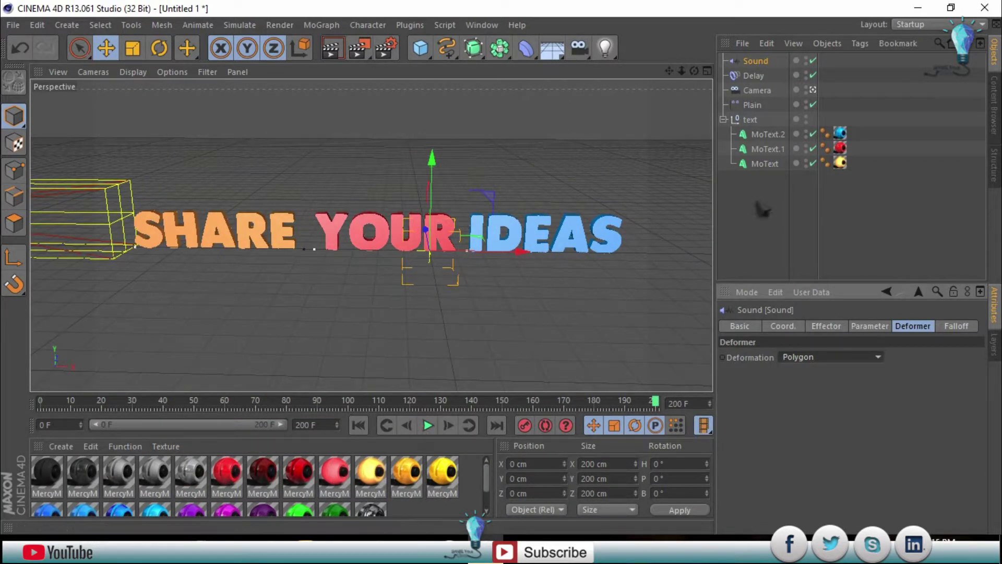
{"action": "key", "text": "Delete"}
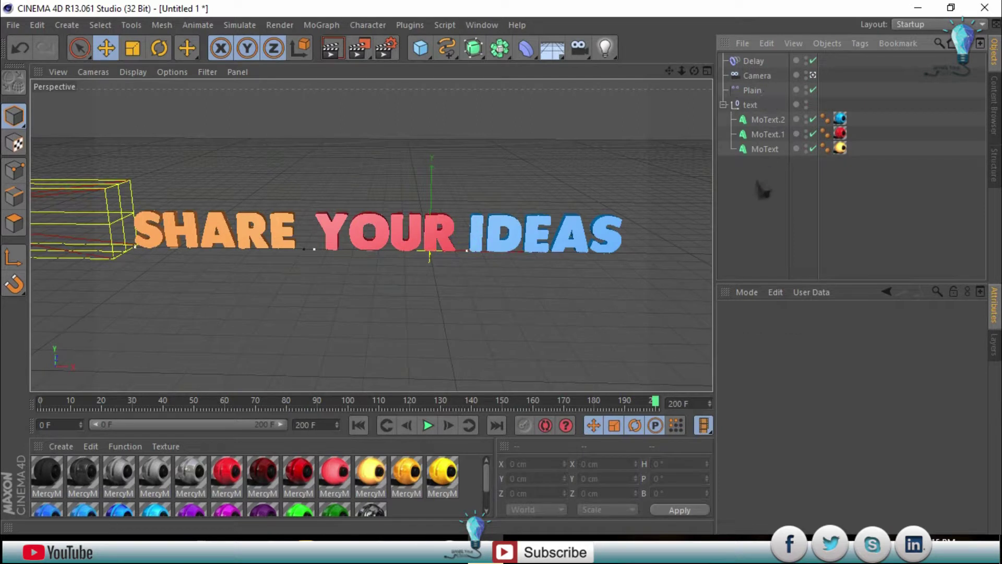
{"action": "left_click", "coordinate": [427, 426]}
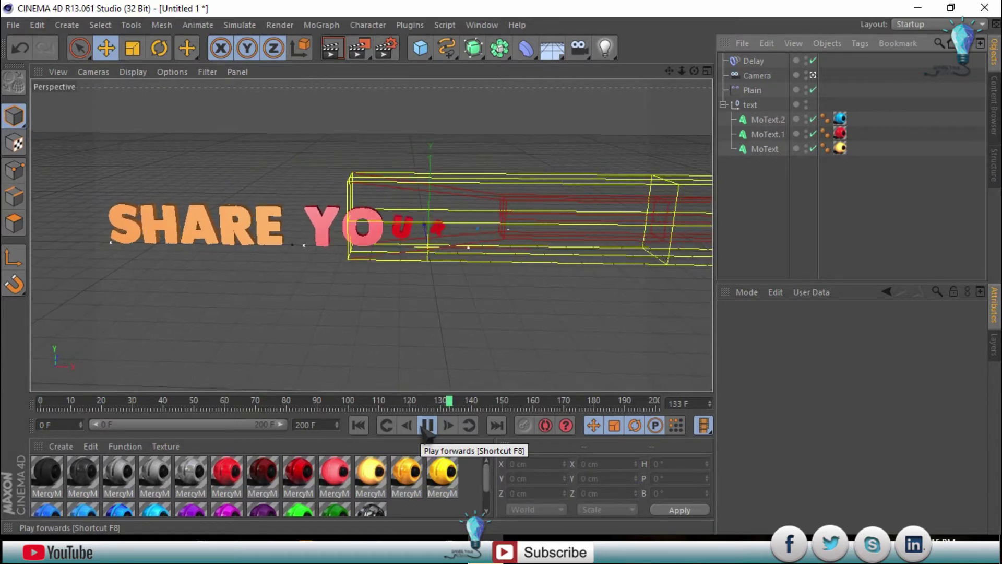
{"action": "left_click", "coordinate": [427, 425]}
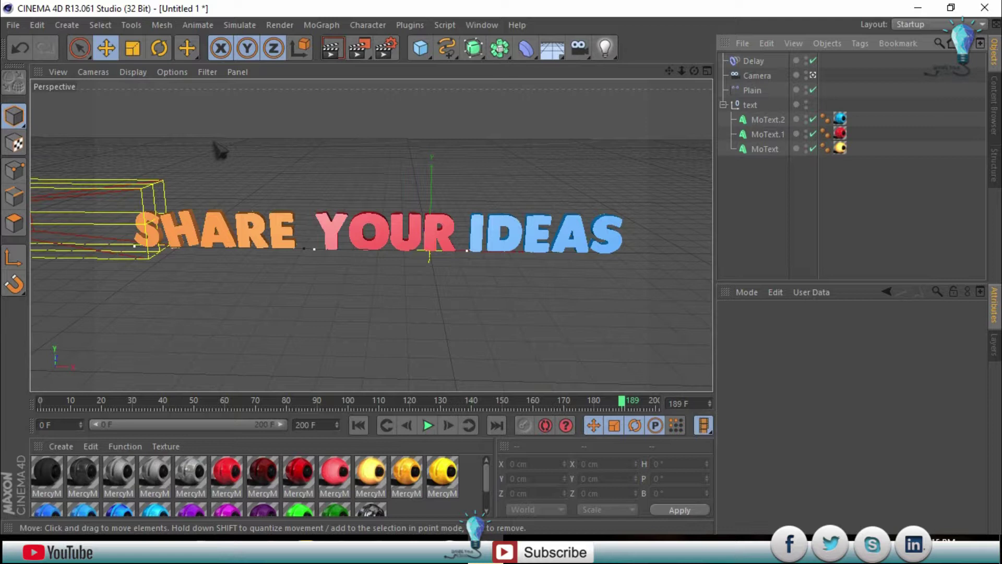
Save the scene as 'SHARE Your ideas 01' in the Cenama $D > text folder
{"action": "key", "text": "ctrl+s"}
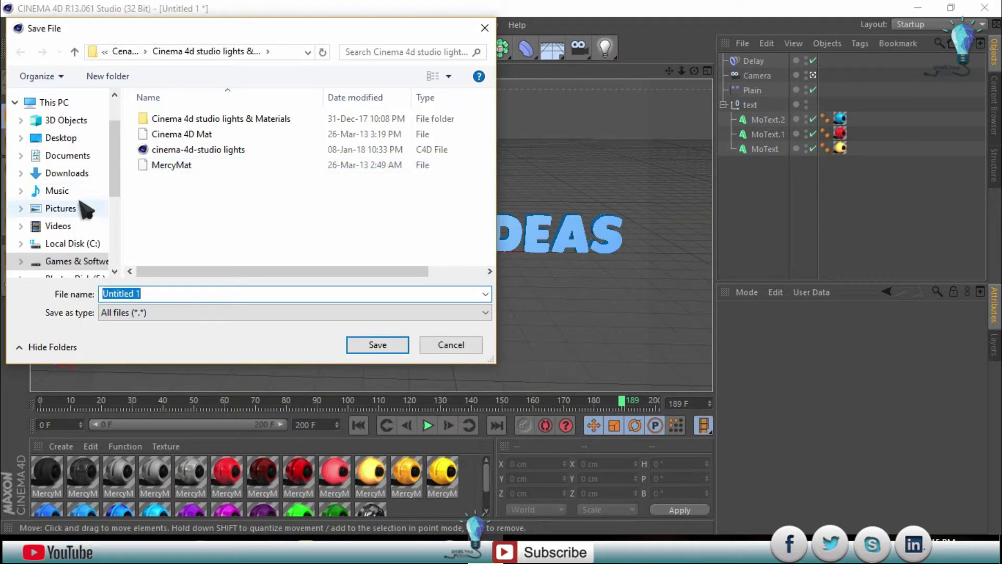
{"action": "left_click", "coordinate": [125, 52]}
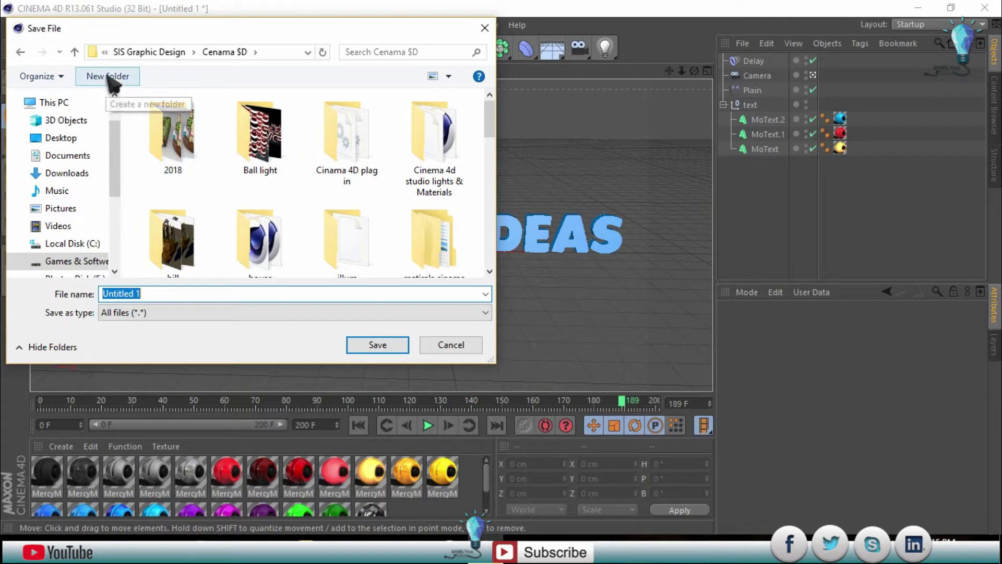
{"action": "scroll", "coordinate": [282, 198], "scroll_direction": "down", "scroll_amount": 1}
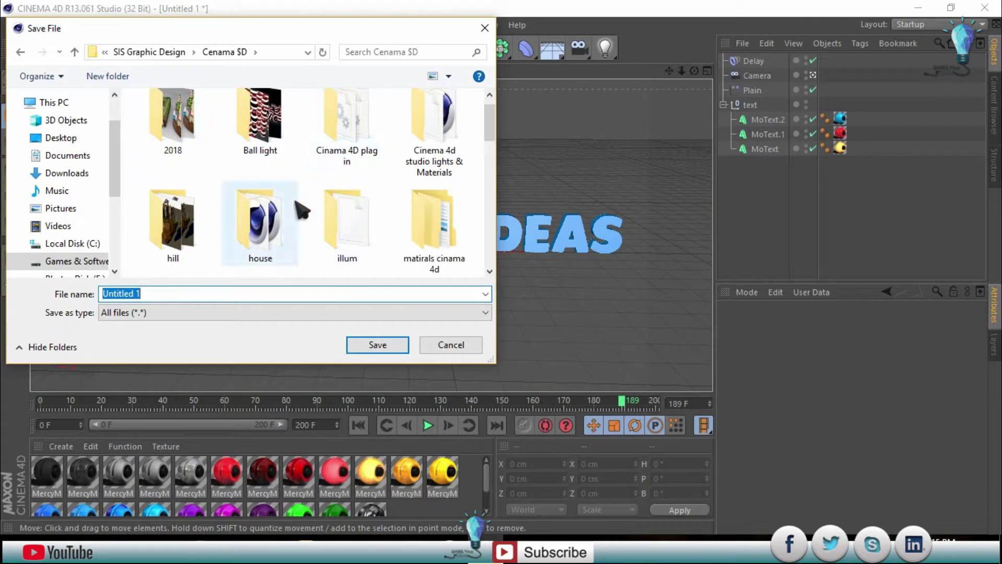
{"action": "scroll", "coordinate": [344, 219], "scroll_direction": "down", "scroll_amount": 1}
{"action": "scroll", "coordinate": [329, 193], "scroll_direction": "down", "scroll_amount": 1}
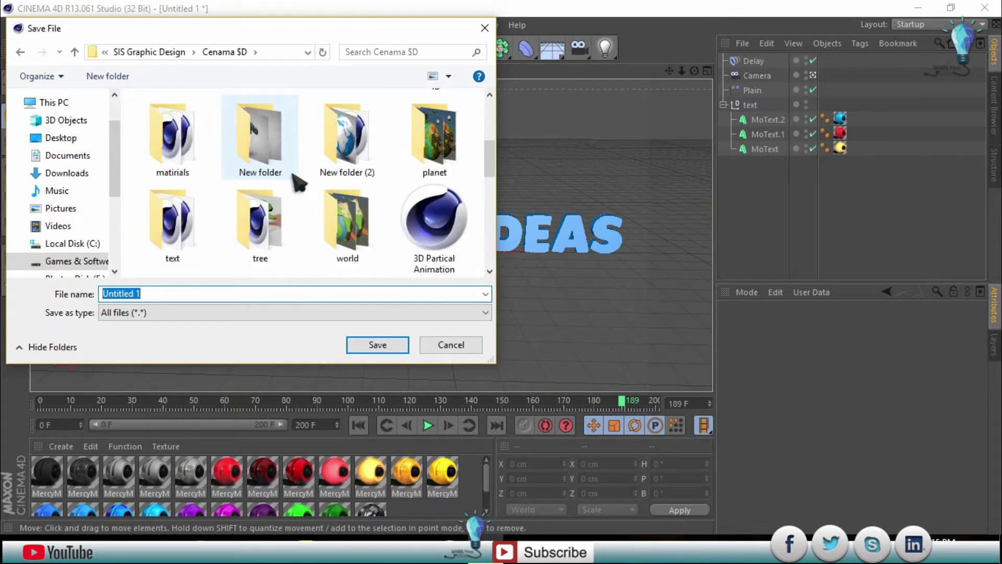
{"action": "double_click", "coordinate": [172, 224]}
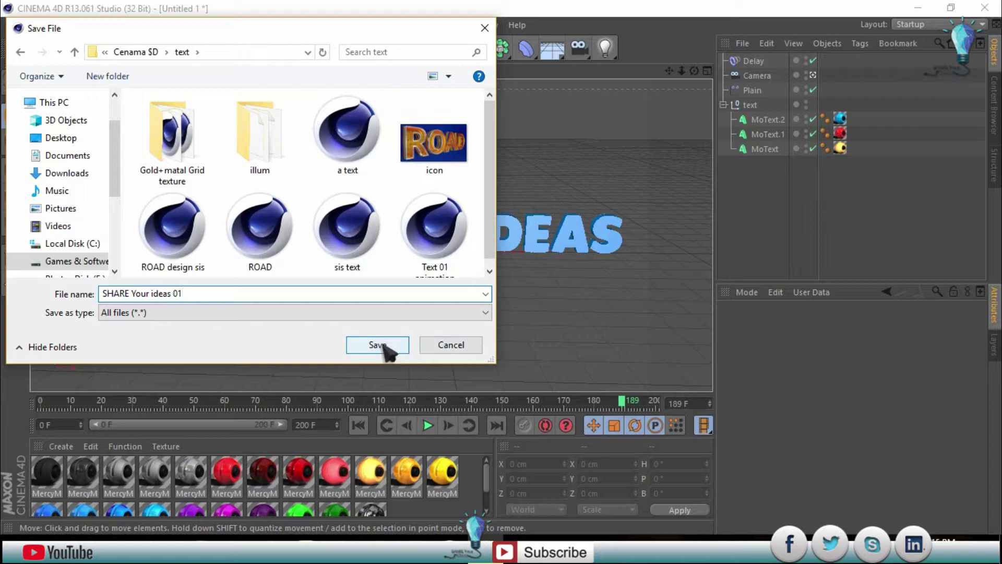
{"action": "left_click", "coordinate": [378, 345]}
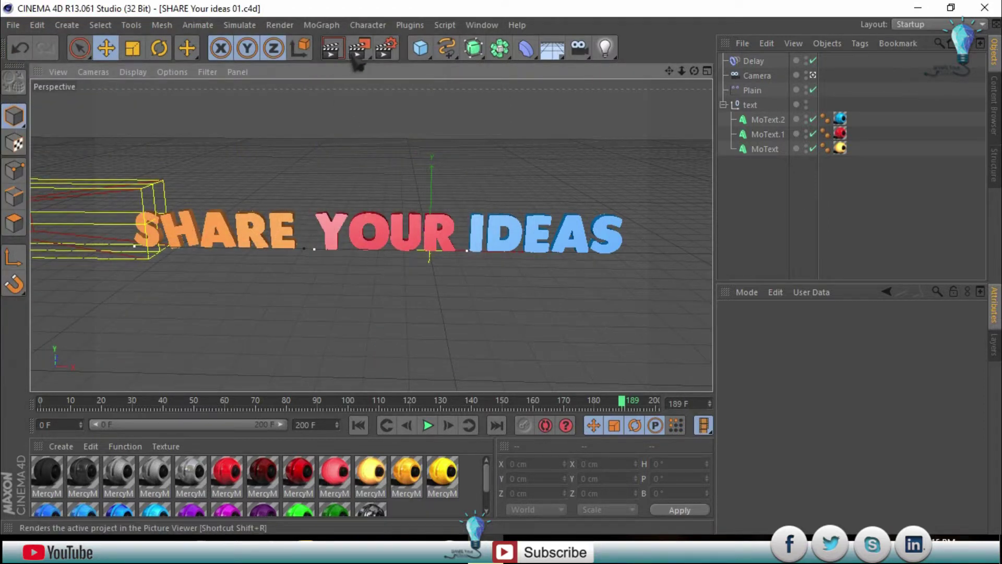
Select the cinema-4d-studio lights file in the Cinema 4d studio lights & Materials folder
{"action": "left_click", "coordinate": [13, 25]}
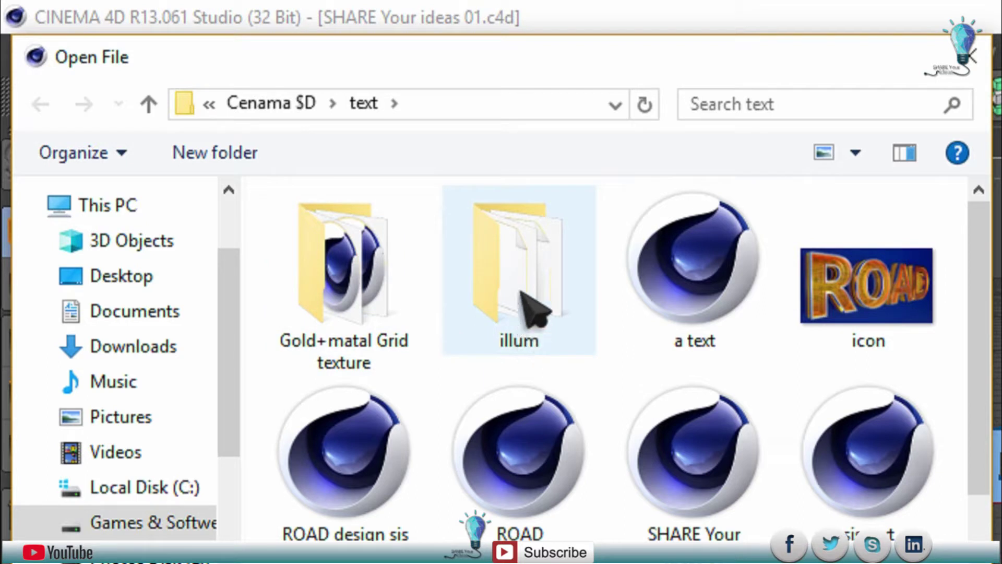
{"action": "left_click", "coordinate": [284, 107]}
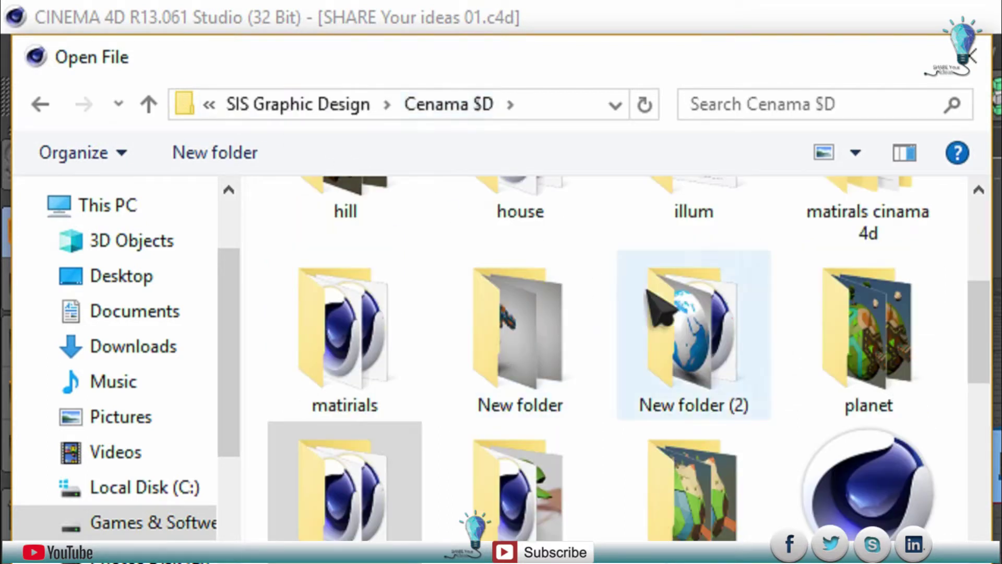
{"action": "scroll", "coordinate": [762, 358], "scroll_direction": "up", "scroll_amount": 3}
{"action": "double_click", "coordinate": [770, 334]}
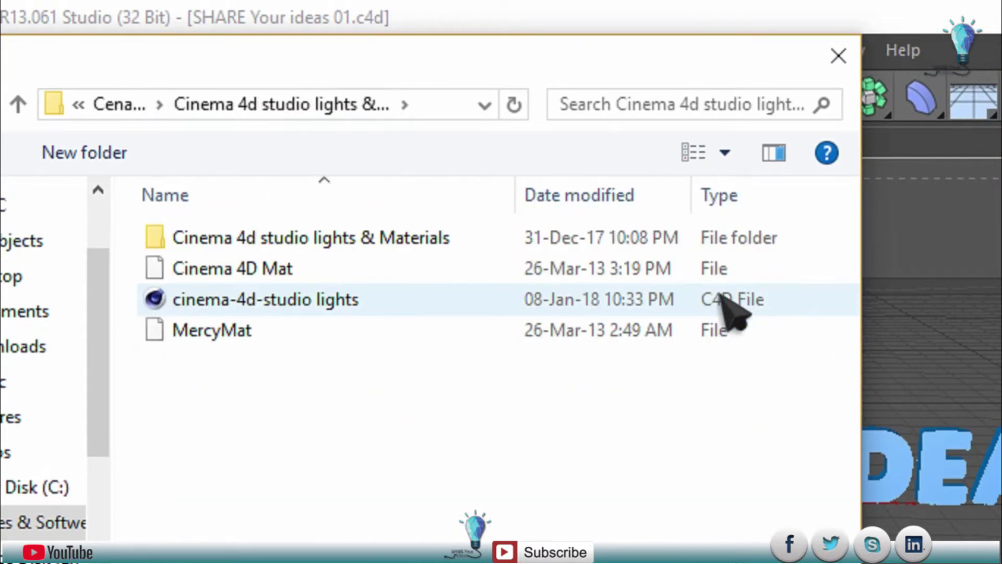
{"action": "left_click", "coordinate": [264, 301]}
Load the studio lights scene and slide the Softbox far left along X
{"action": "left_click", "coordinate": [624, 429]}
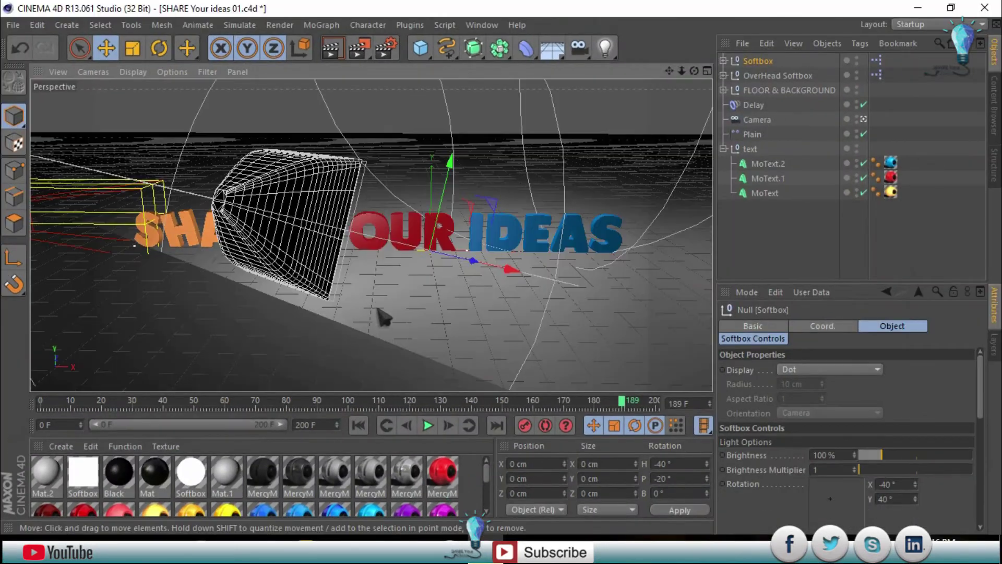
{"action": "mouse_move", "coordinate": [511, 269]}
{"action": "left_mouse_down"}
{"action": "mouse_move", "coordinate": [392, 282]}
{"action": "mouse_move", "coordinate": [421, 289]}
{"action": "left_mouse_up"}
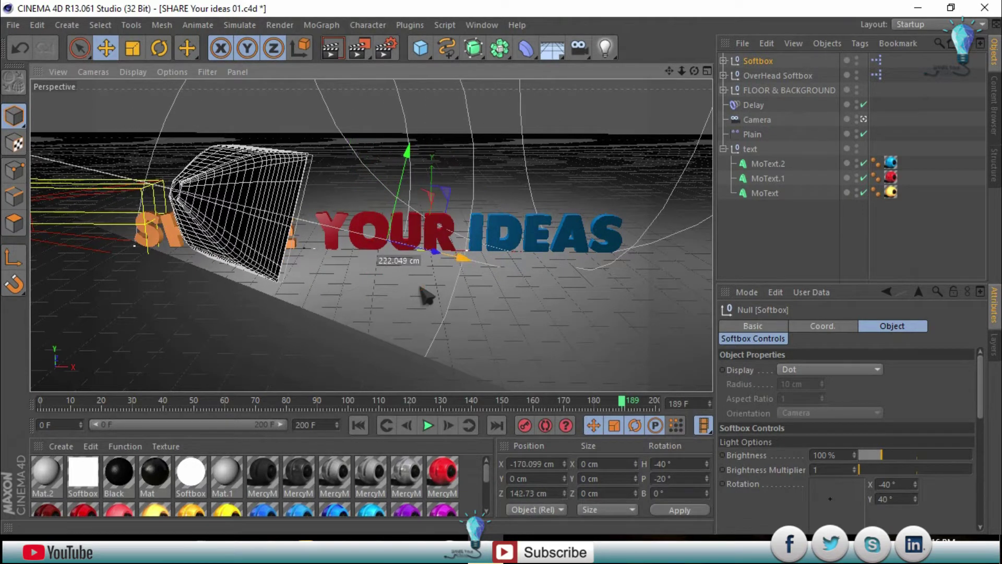
{"action": "left_click_drag", "start_coordinate": [462, 259], "coordinate": [429, 258]}
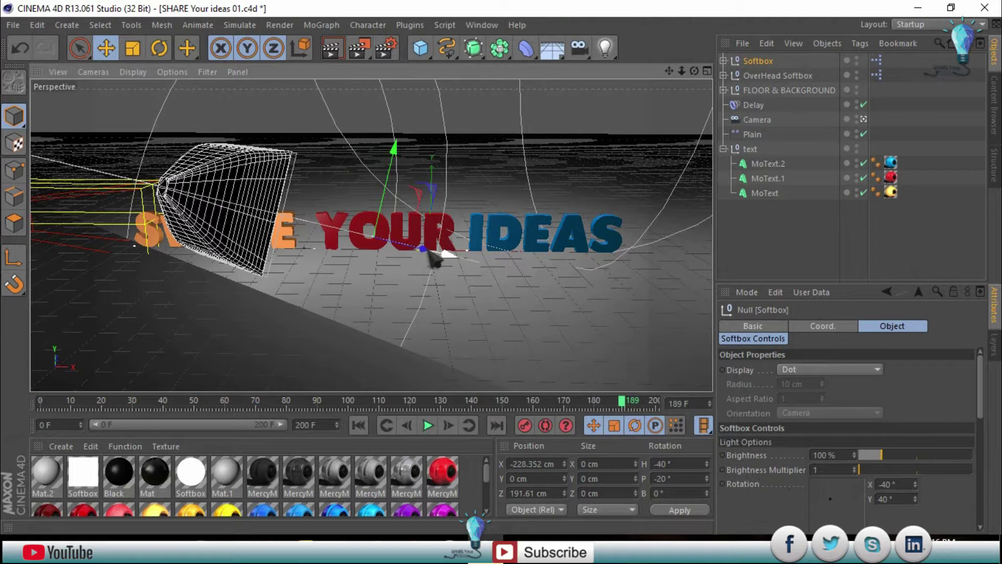
{"action": "left_click_drag", "start_coordinate": [422, 254], "coordinate": [283, 263]}
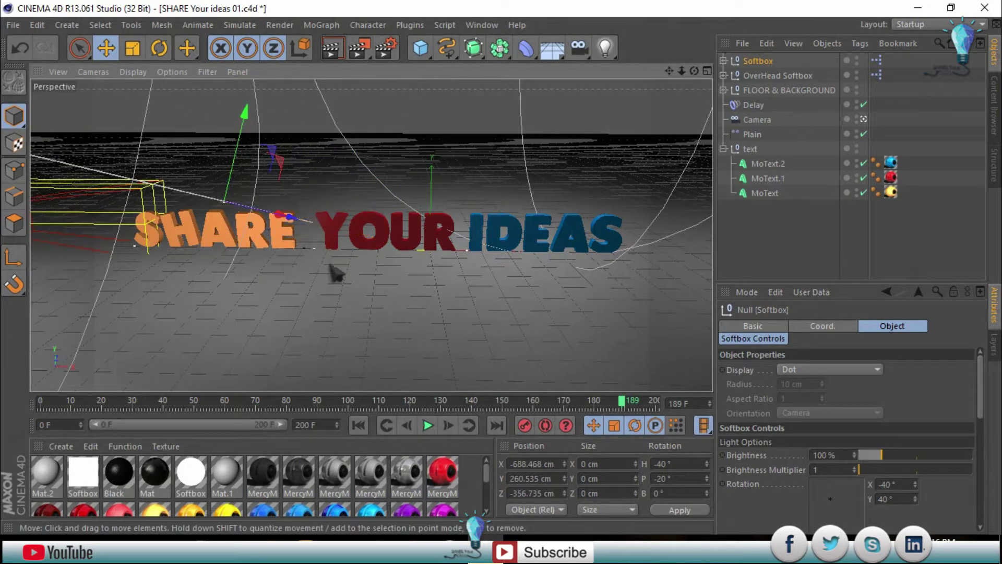
Lower the OverHead Softbox to X -176.199, Y 699.664, Z -110.757 cm
{"action": "left_click", "coordinate": [489, 92]}
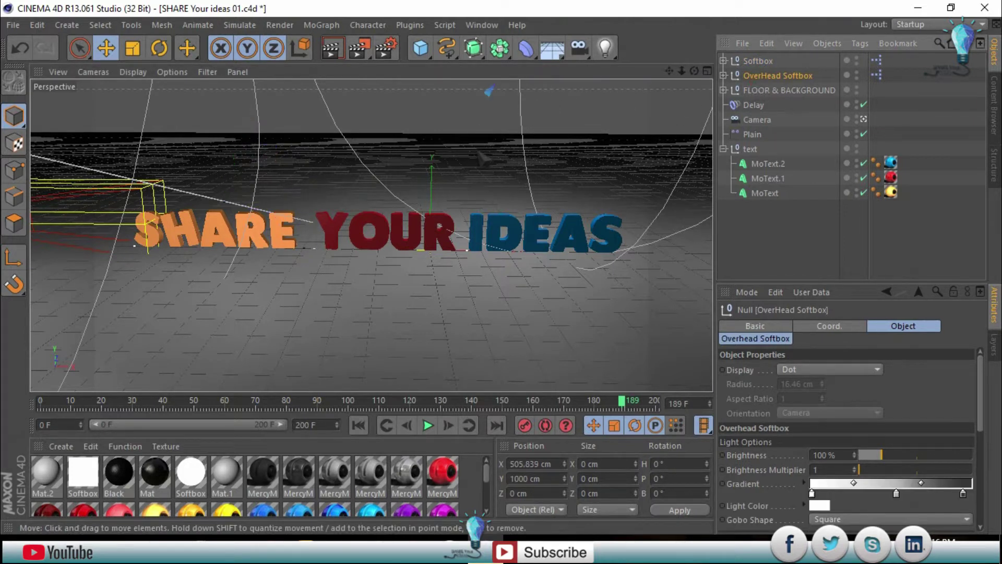
{"action": "left_click_drag", "start_coordinate": [489, 92], "coordinate": [360, 246], "text": "alt"}
{"action": "left_click_drag", "start_coordinate": [515, 171], "coordinate": [439, 197]}
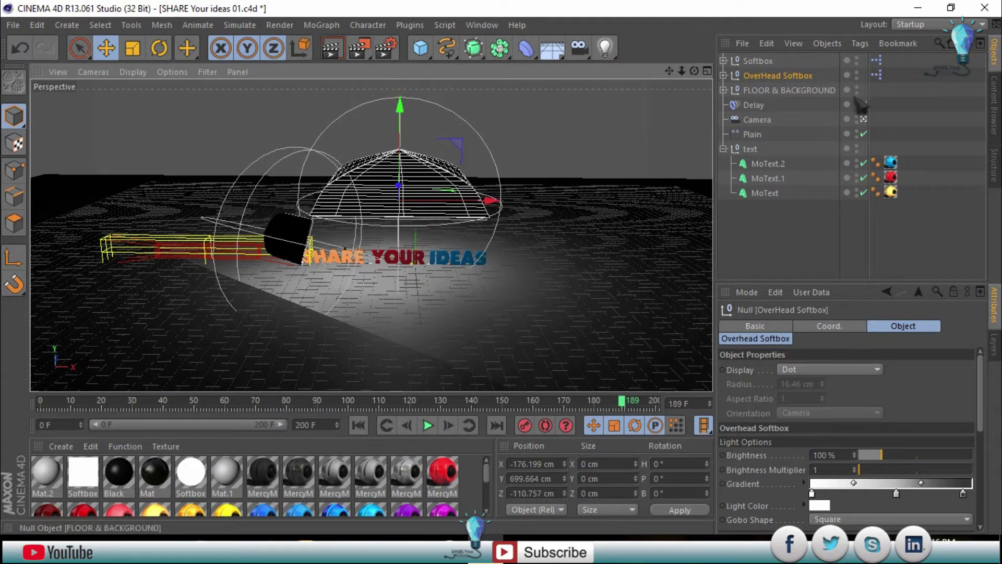
{"action": "left_click", "coordinate": [365, 426]}
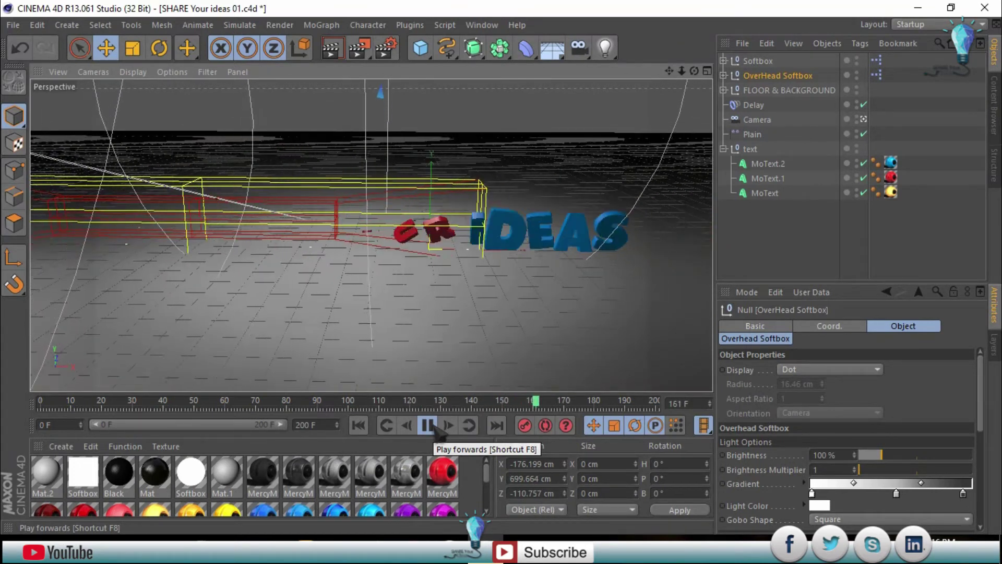
{"action": "left_click", "coordinate": [428, 425]}
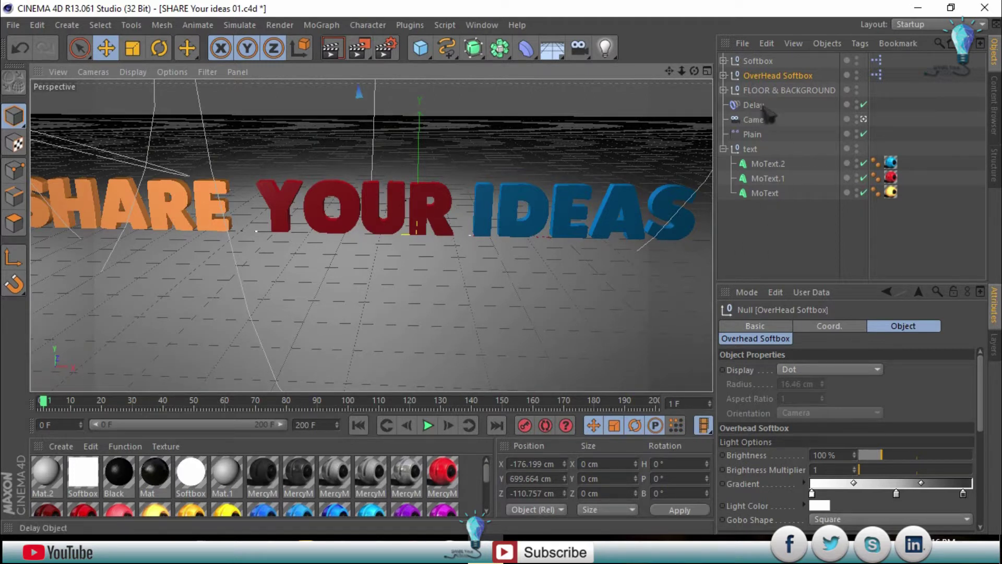
Place an area light at Y 256.99, Z -901.796 cm before the text, then preview the animation
{"action": "left_click_drag", "start_coordinate": [605, 48], "coordinate": [754, 94]}
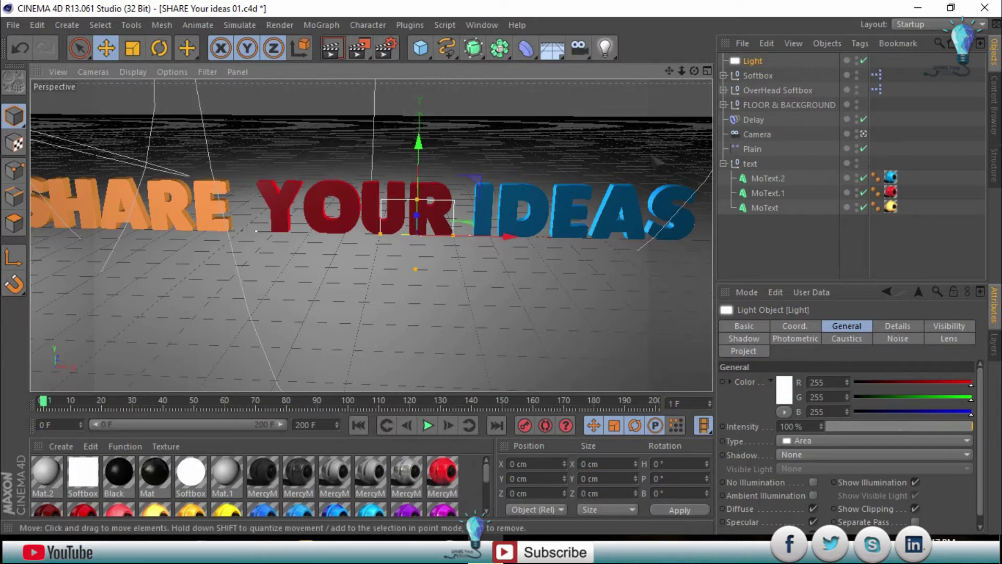
{"action": "left_click_drag", "start_coordinate": [577, 165], "coordinate": [576, 166], "text": "alt"}
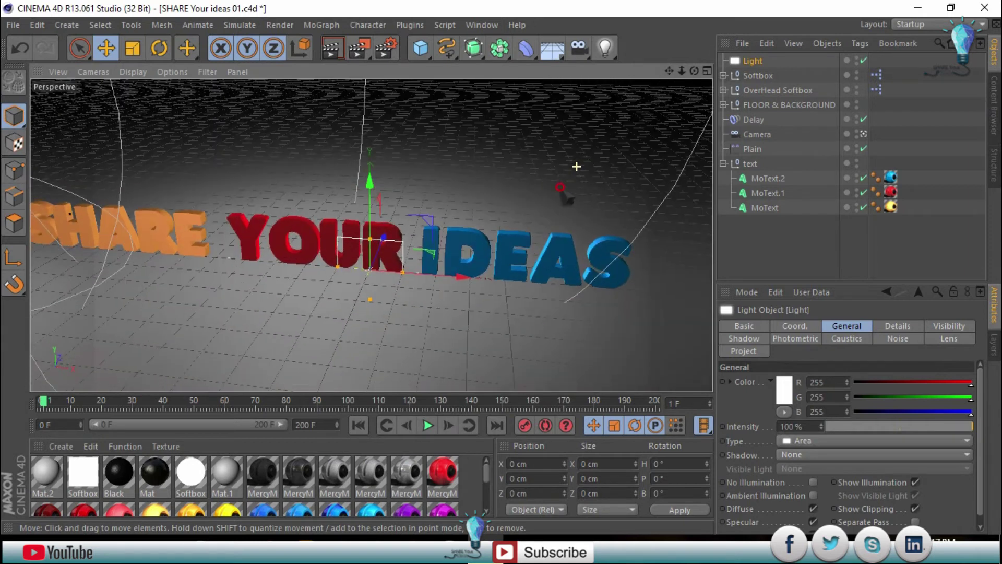
{"action": "mouse_move", "coordinate": [492, 242]}
{"action": "left_mouse_down", "text": "alt"}
{"action": "mouse_move", "coordinate": [386, 232]}
{"action": "mouse_move", "coordinate": [264, 279]}
{"action": "mouse_move", "coordinate": [168, 264]}
{"action": "mouse_move", "coordinate": [147, 164]}
{"action": "left_mouse_up", "text": "alt"}
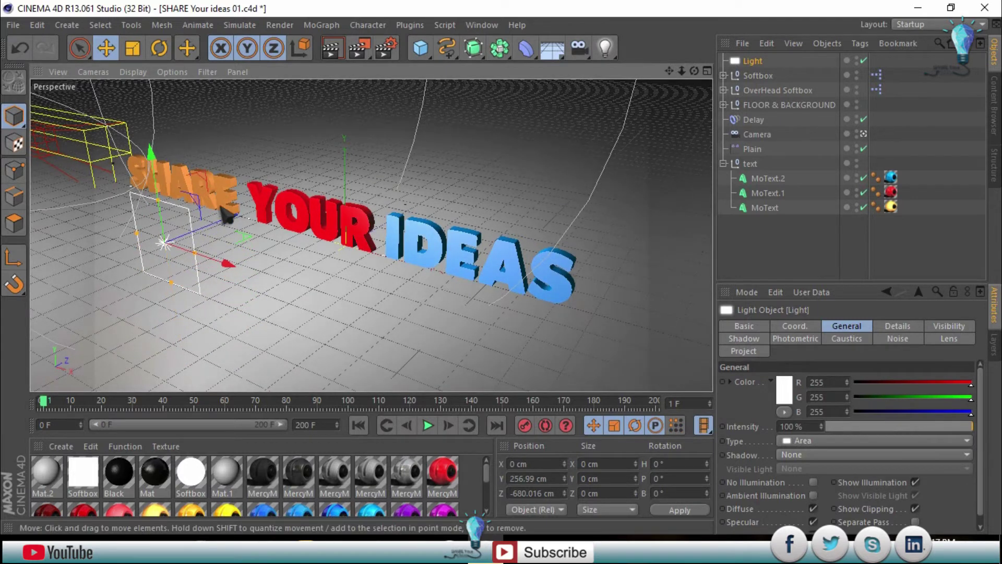
{"action": "left_click_drag", "start_coordinate": [230, 219], "coordinate": [149, 250]}
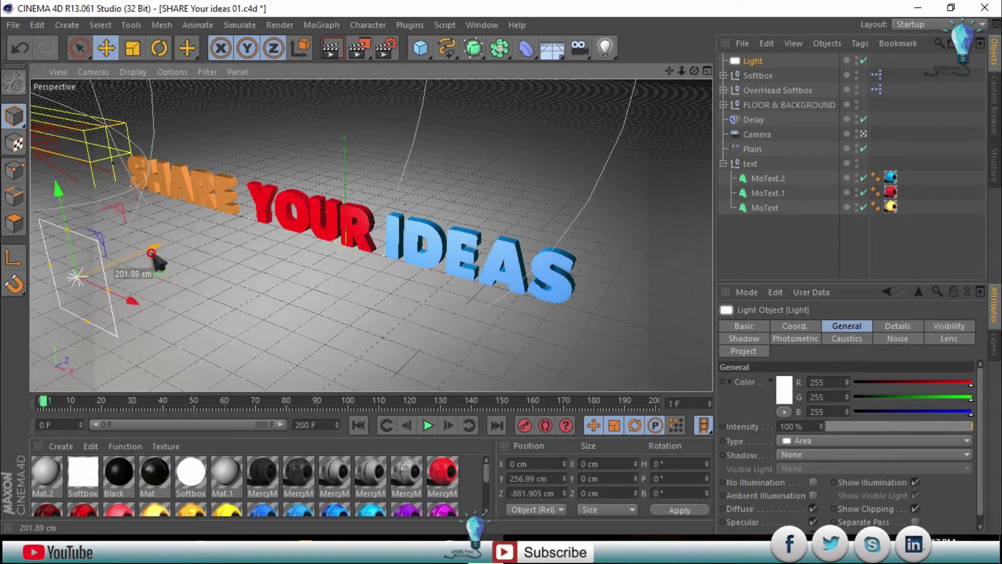
{"action": "left_click", "coordinate": [360, 425]}
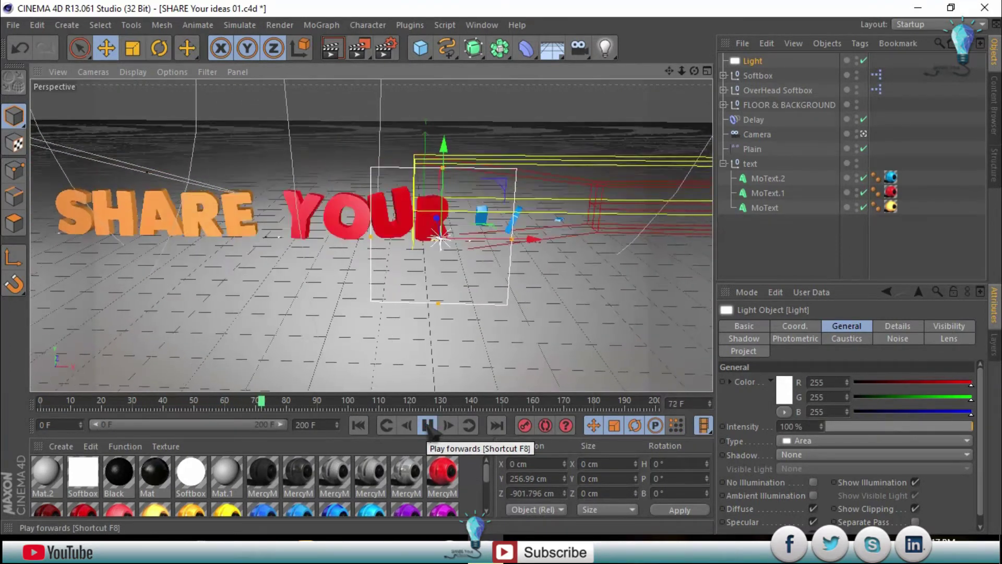
{"action": "left_click", "coordinate": [428, 426]}
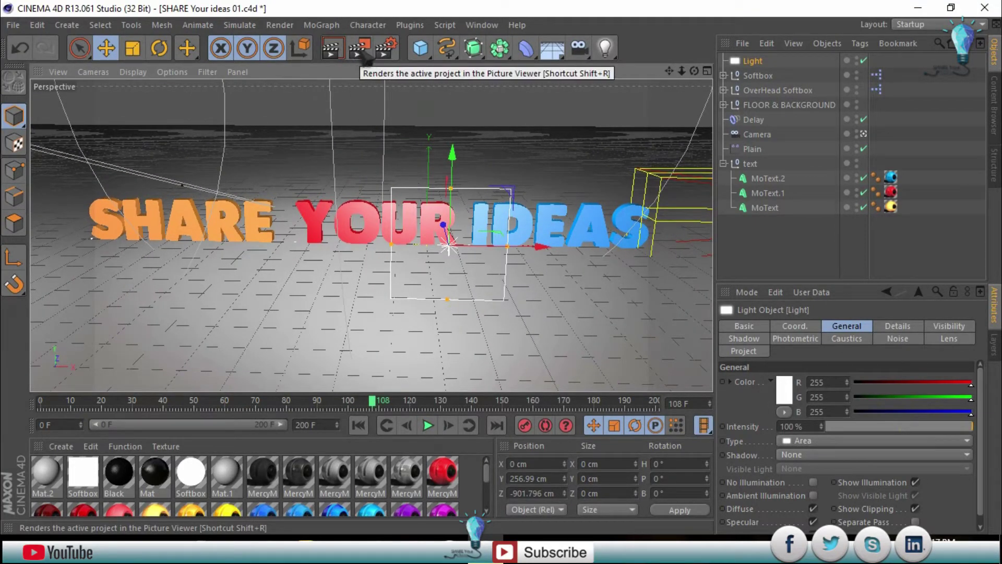
Keep the Current Frame range and save as QuickTime Movie with H.264 at High quality
{"action": "left_click", "coordinate": [386, 48]}
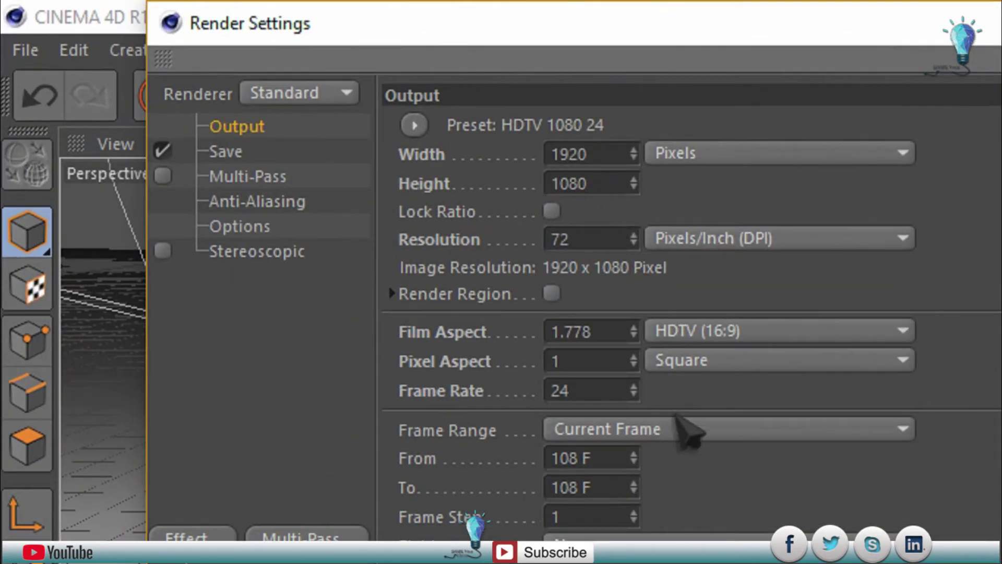
{"action": "left_click", "coordinate": [678, 422]}
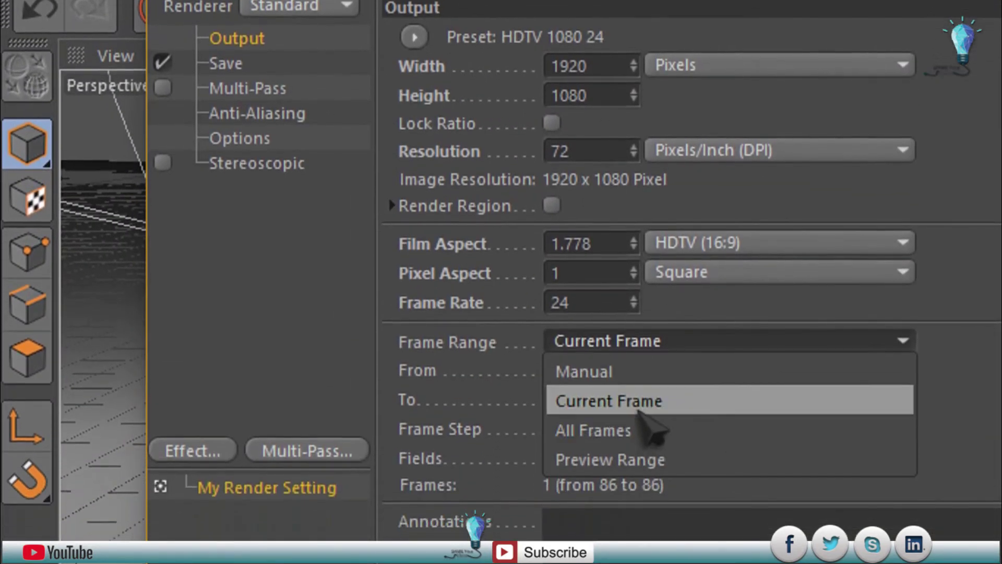
{"action": "left_click", "coordinate": [639, 411]}
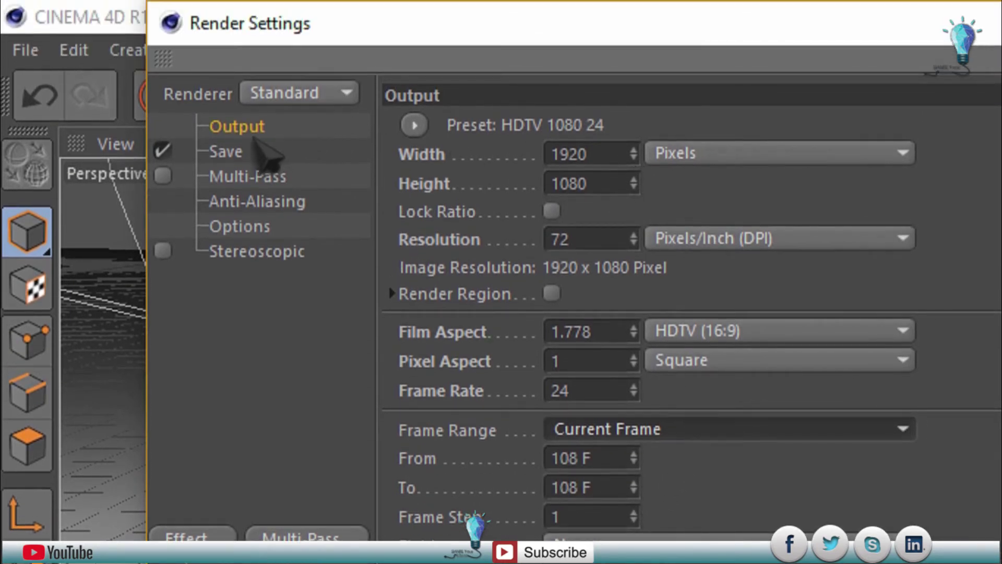
{"action": "left_click", "coordinate": [256, 151]}
{"action": "left_click", "coordinate": [751, 209]}
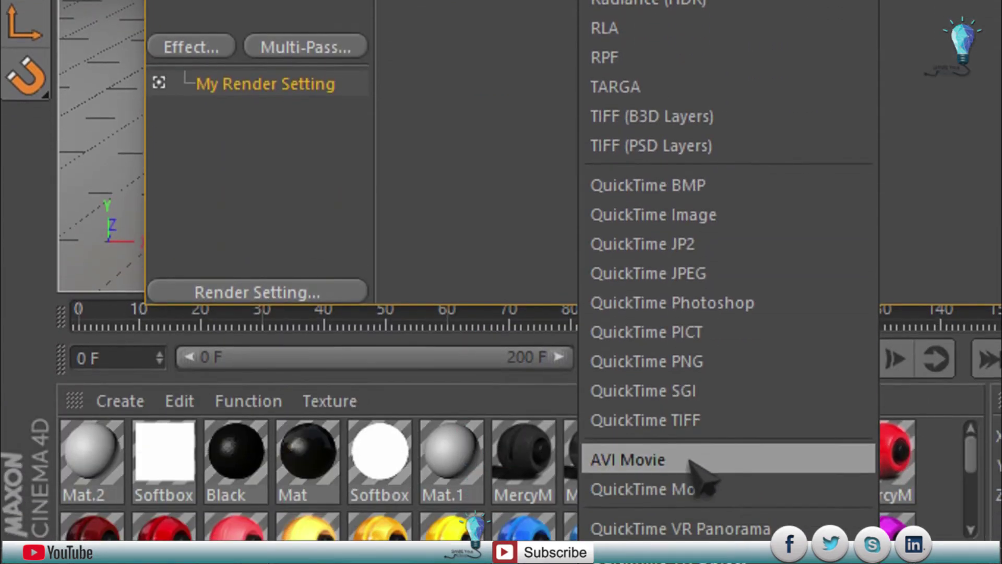
{"action": "left_click", "coordinate": [688, 429]}
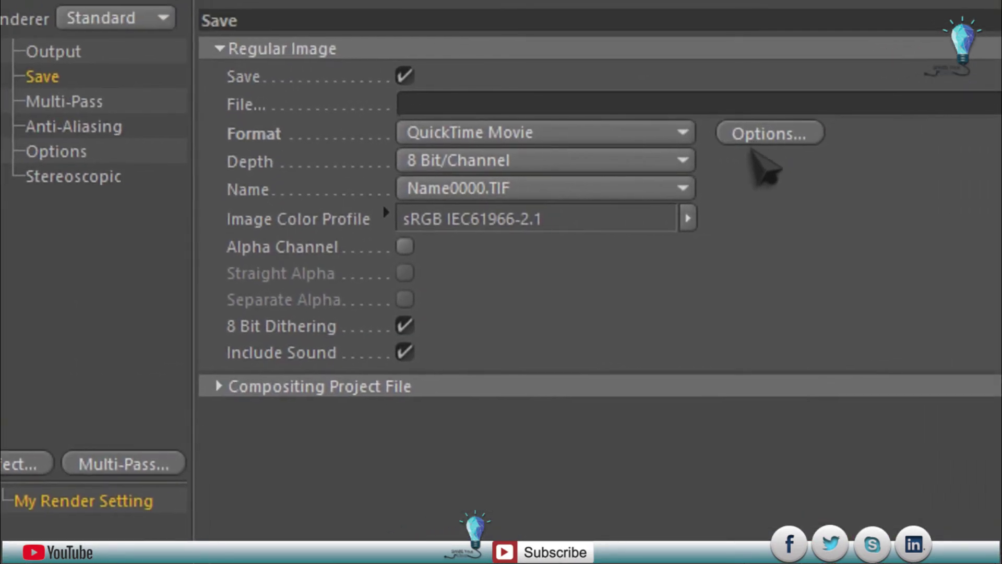
{"action": "left_click", "coordinate": [763, 135]}
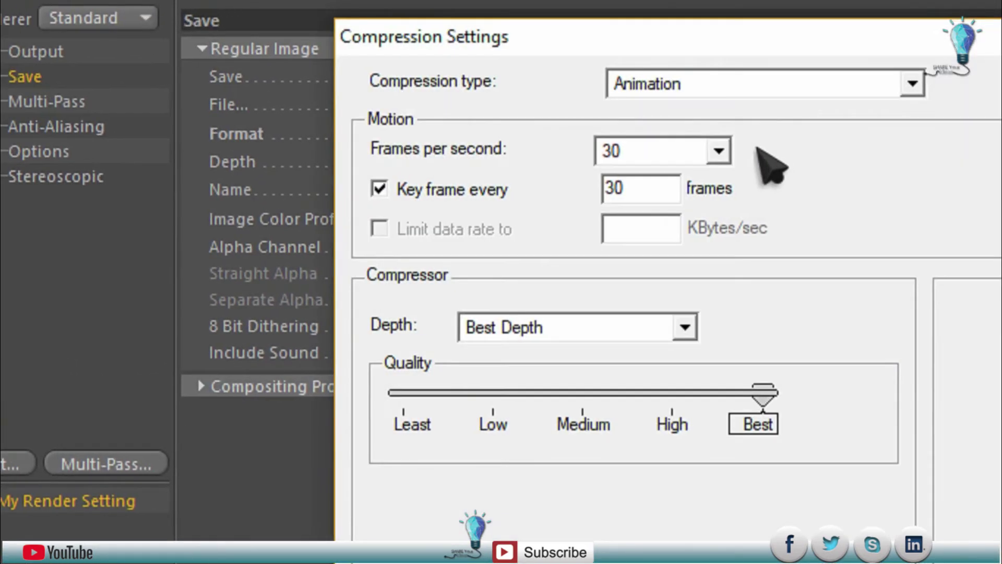
{"action": "left_click", "coordinate": [912, 84]}
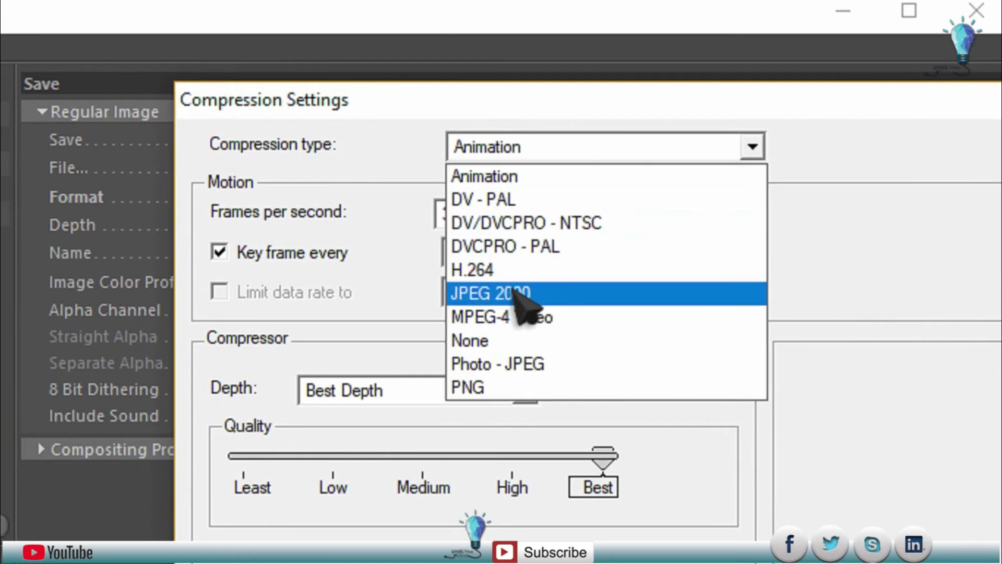
{"action": "left_click", "coordinate": [480, 270]}
{"action": "left_click", "coordinate": [594, 406]}
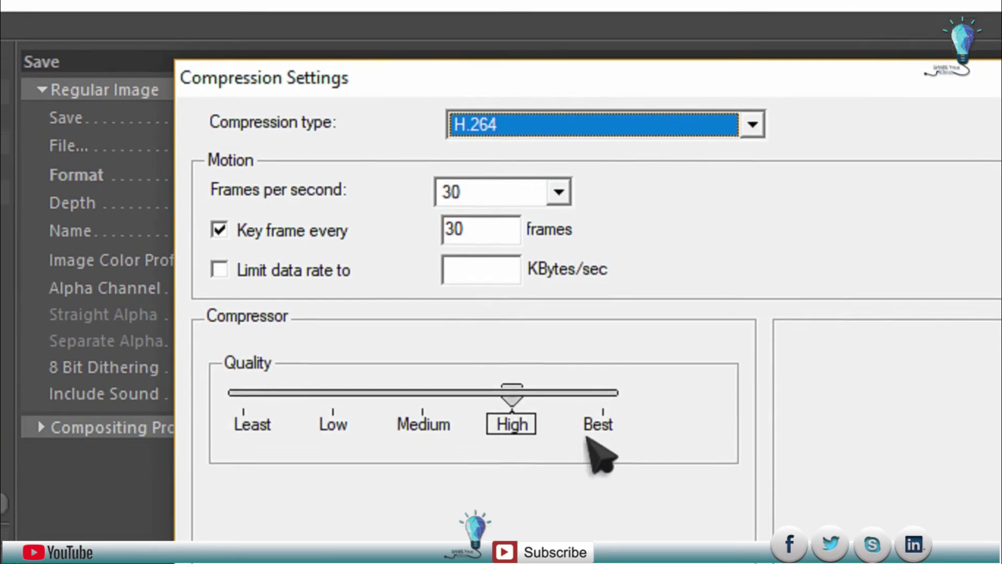
{"action": "left_click", "coordinate": [780, 441]}
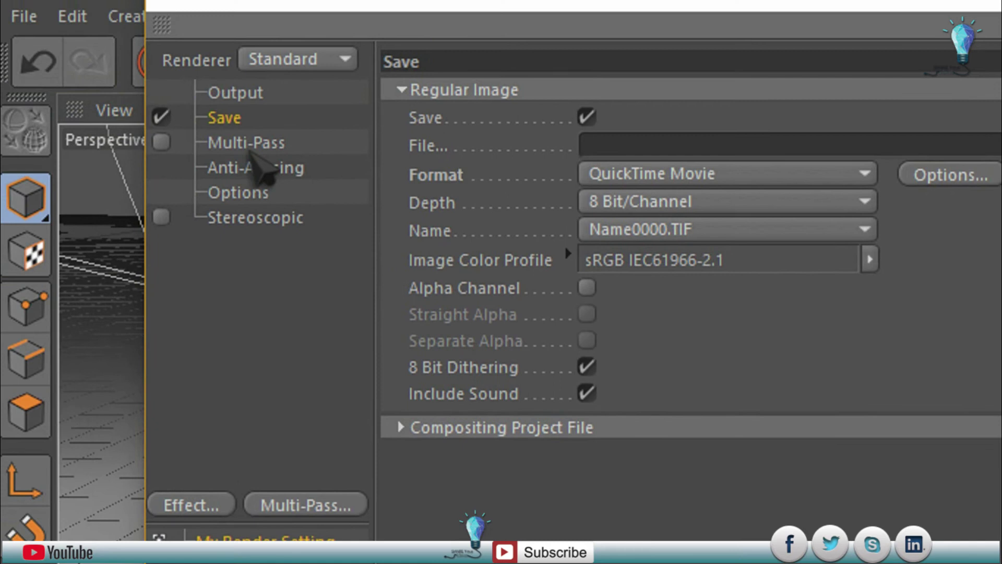
Set anti-aliasing to Best with a 4x4 maximum level
{"action": "left_click", "coordinate": [254, 148]}
{"action": "left_click", "coordinate": [250, 167]}
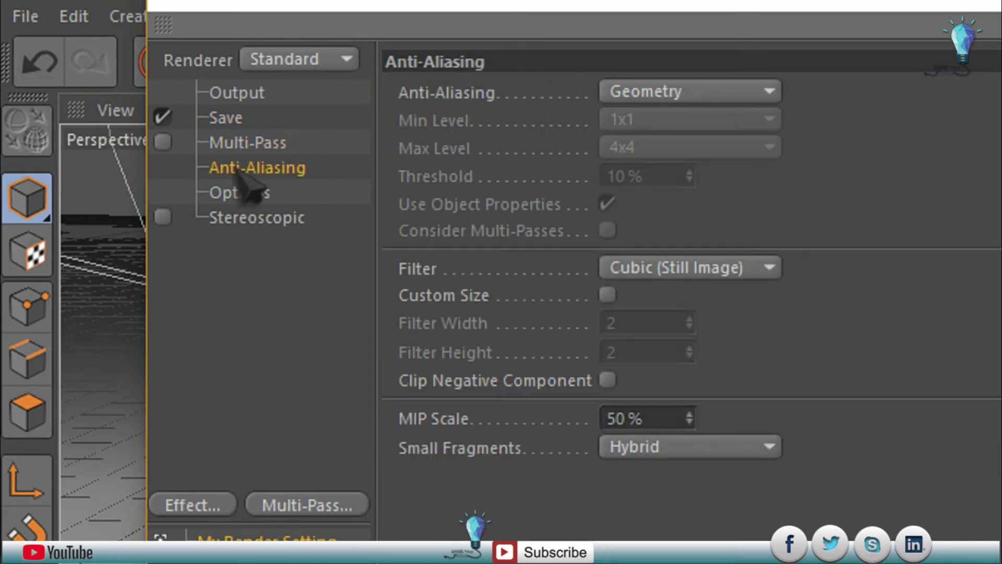
{"action": "left_click", "coordinate": [647, 127]}
{"action": "left_click", "coordinate": [662, 214]}
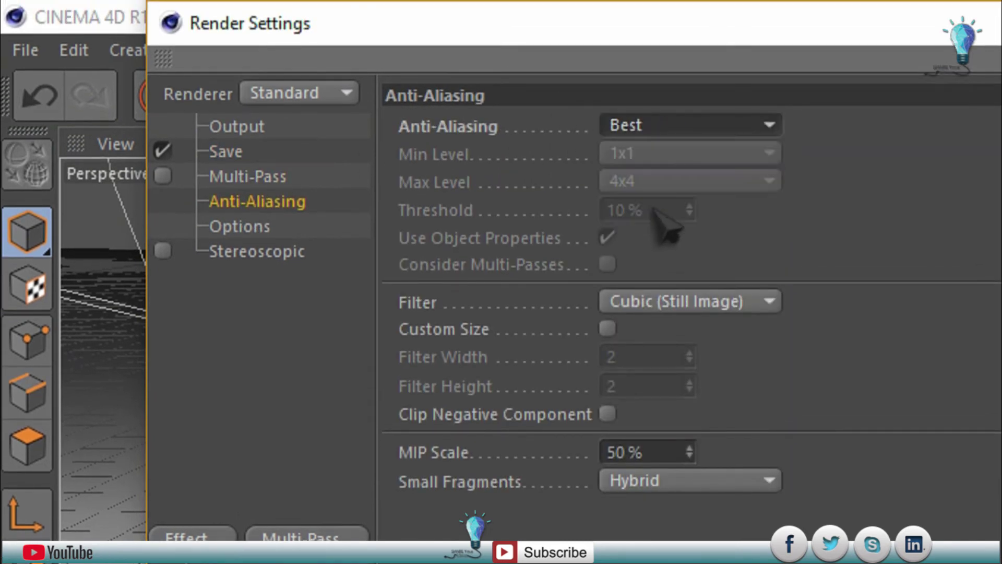
{"action": "left_click", "coordinate": [668, 182]}
{"action": "left_click", "coordinate": [658, 212]}
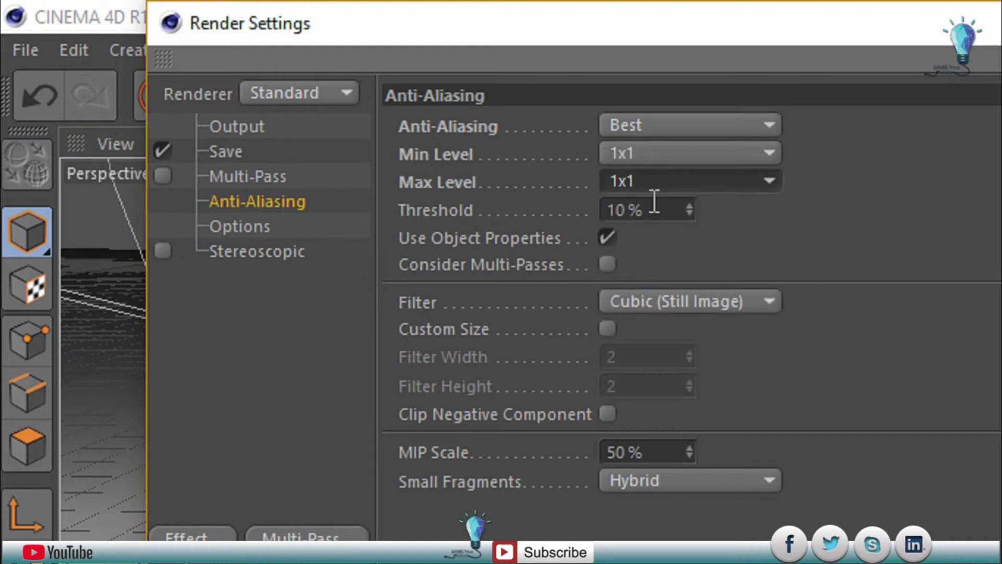
{"action": "left_click", "coordinate": [751, 183]}
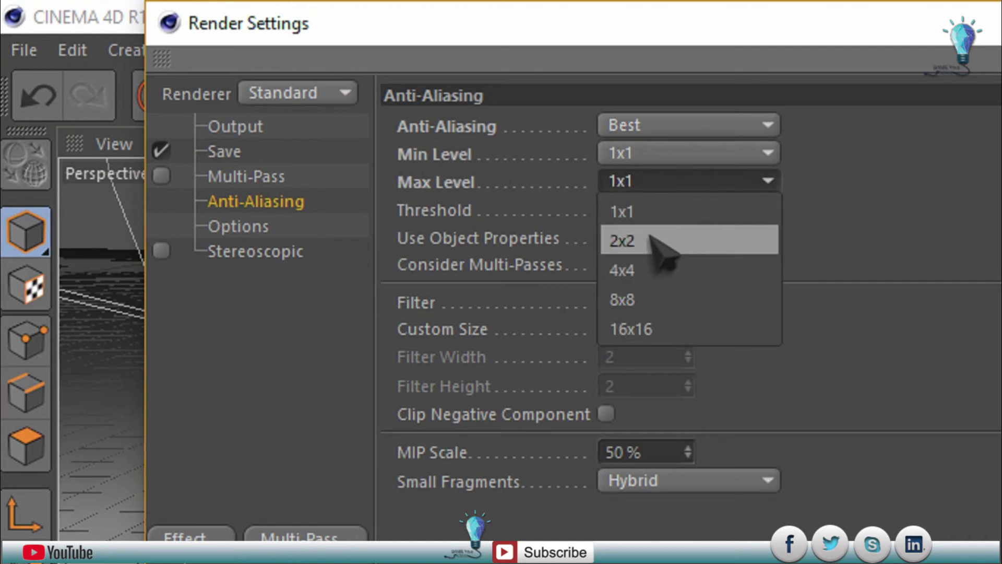
{"action": "left_click", "coordinate": [650, 268]}
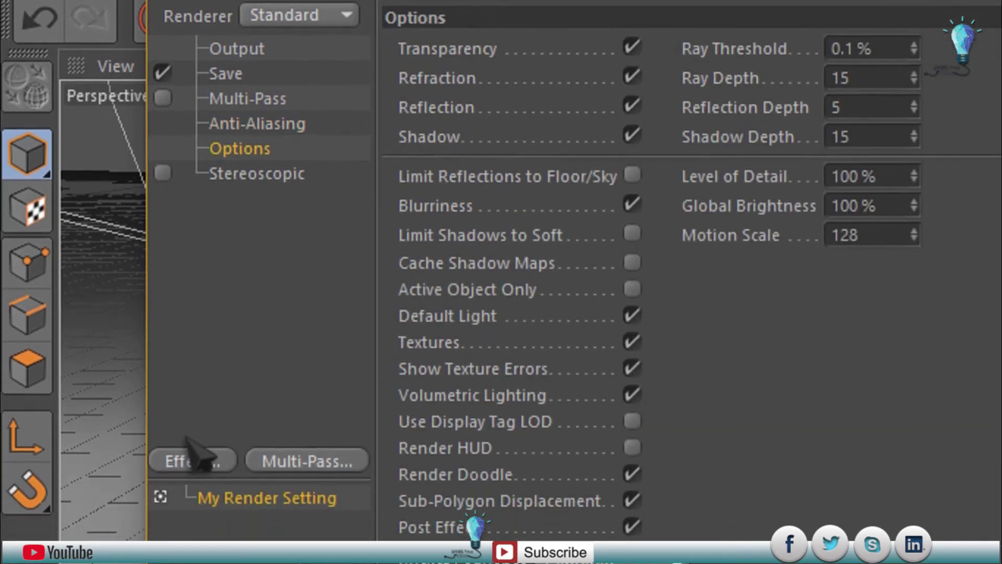
Add the Ambient Occlusion render effect
{"action": "left_click", "coordinate": [196, 422]}
{"action": "left_click", "coordinate": [308, 346]}
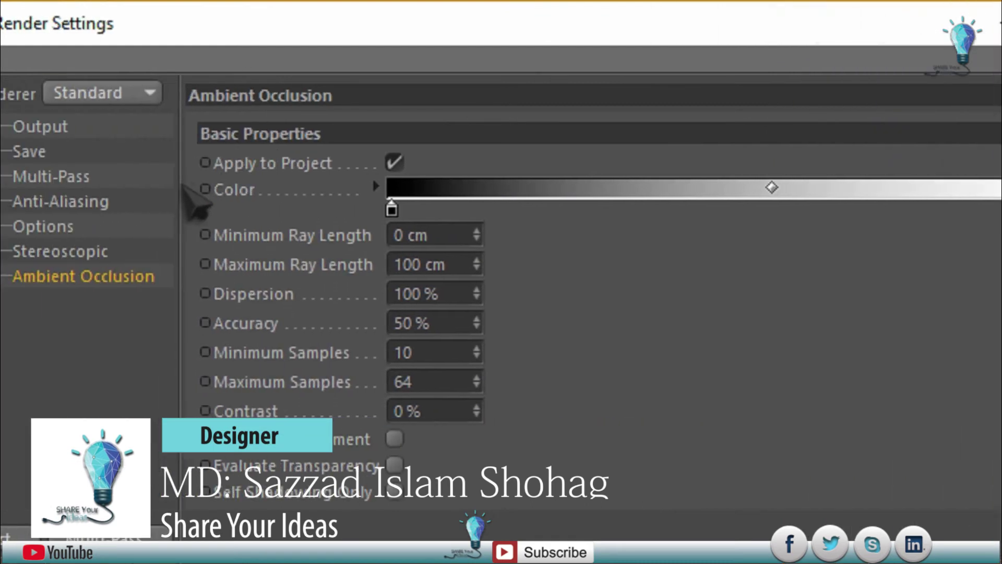
{"action": "left_click", "coordinate": [235, 200]}
{"action": "left_click", "coordinate": [232, 176]}
Set the output file to t08 on the Desktop and review the Output, Options and Anti-Aliasing pages
{"action": "left_click", "coordinate": [223, 152]}
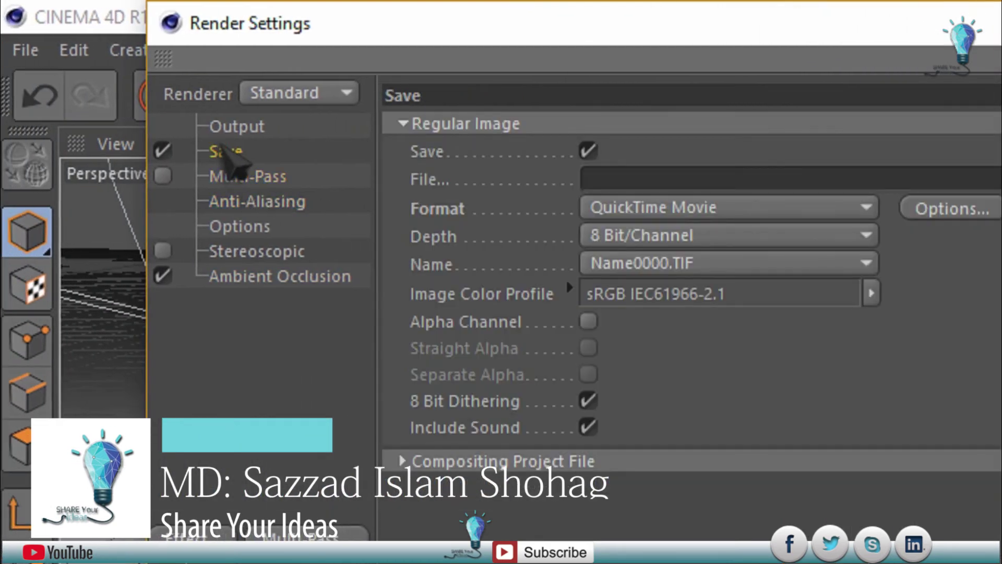
{"action": "left_click", "coordinate": [757, 179]}
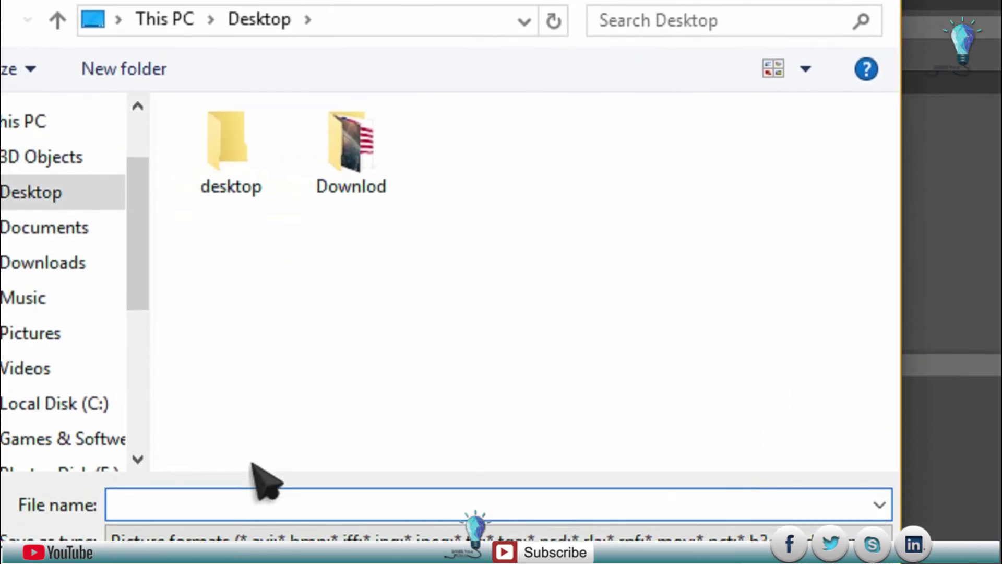
{"action": "type", "text": "t0"}
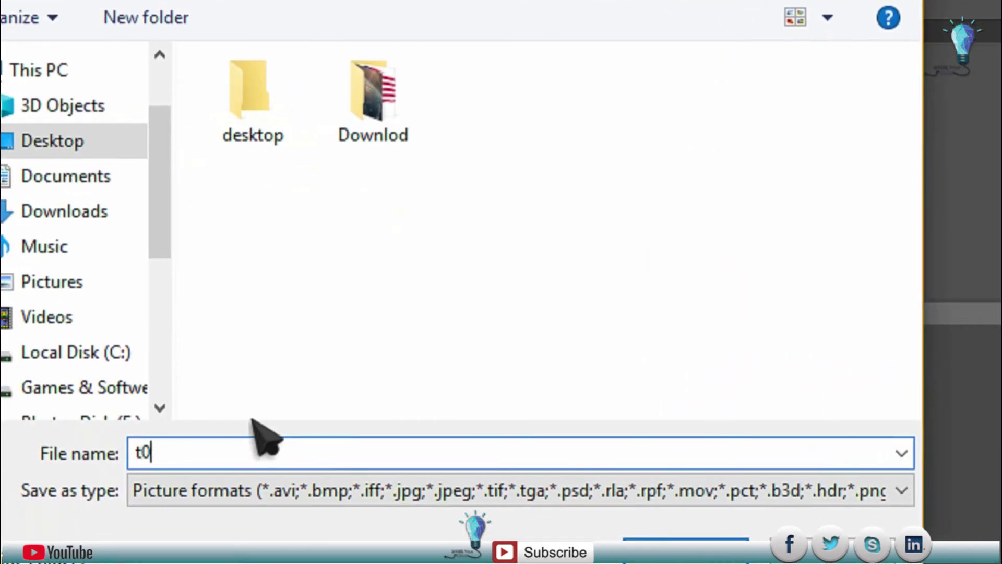
{"action": "type", "text": "8"}
{"action": "left_click", "coordinate": [687, 554]}
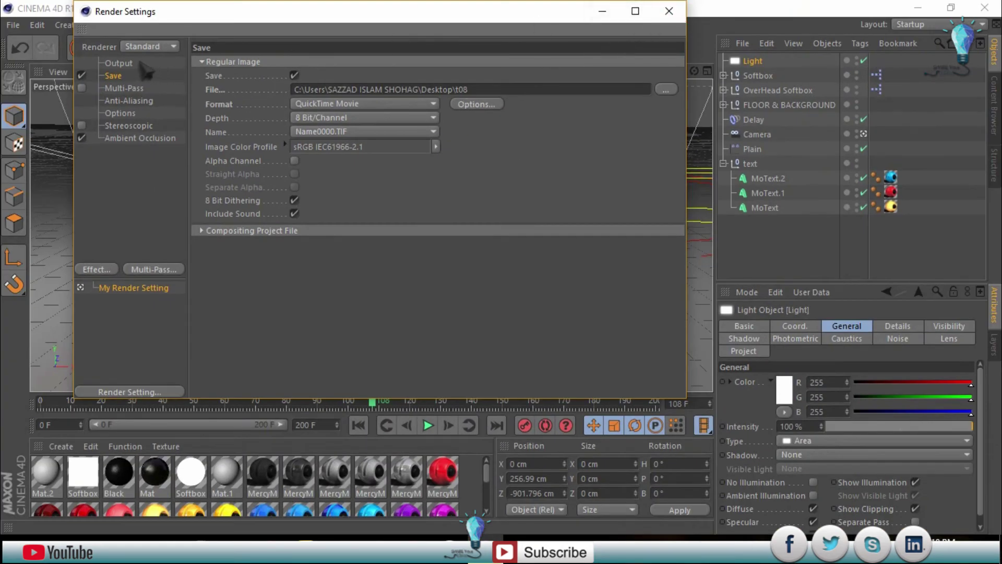
{"action": "left_click", "coordinate": [139, 64]}
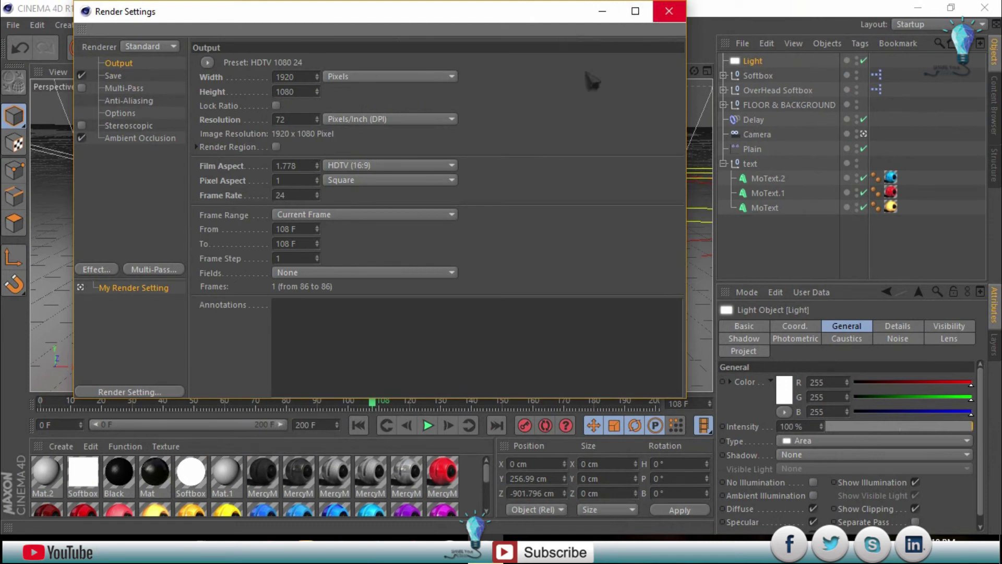
{"action": "left_click", "coordinate": [123, 138]}
{"action": "left_click", "coordinate": [119, 112]}
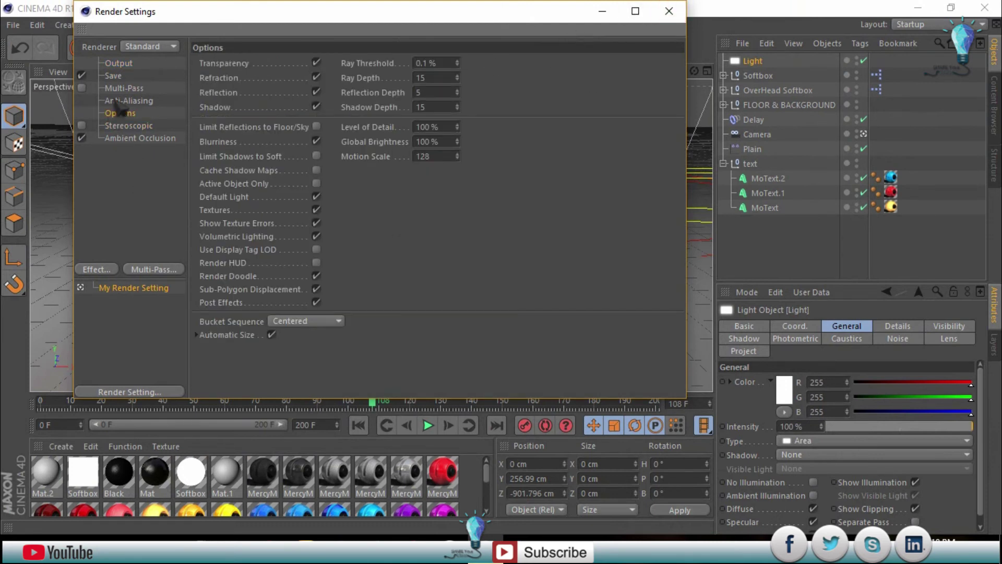
{"action": "left_click", "coordinate": [121, 100]}
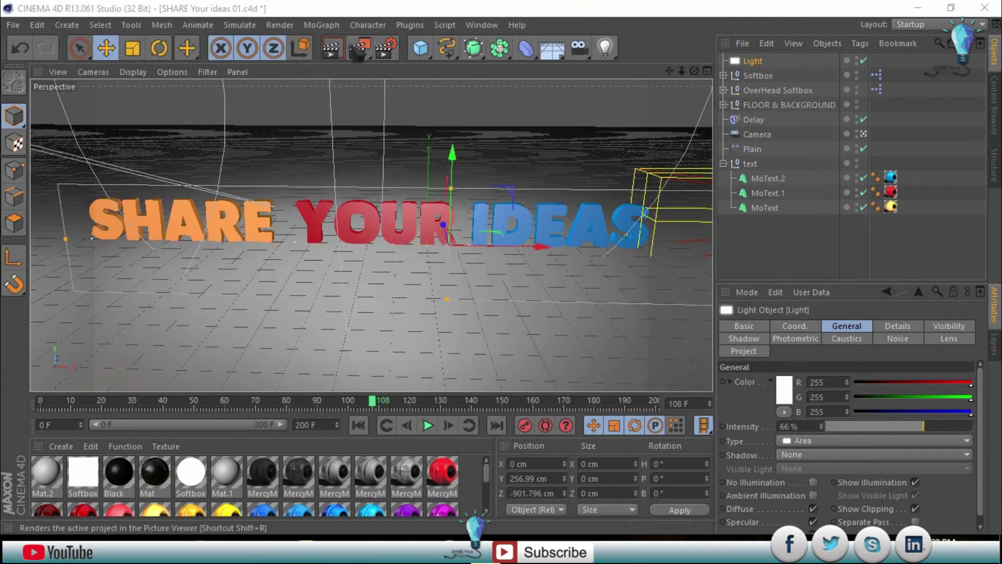
Render t08 to the Picture Viewer past the texture error, deleting the old t08 history entry
{"action": "left_click", "coordinate": [360, 52]}
{"action": "left_click", "coordinate": [370, 267]}
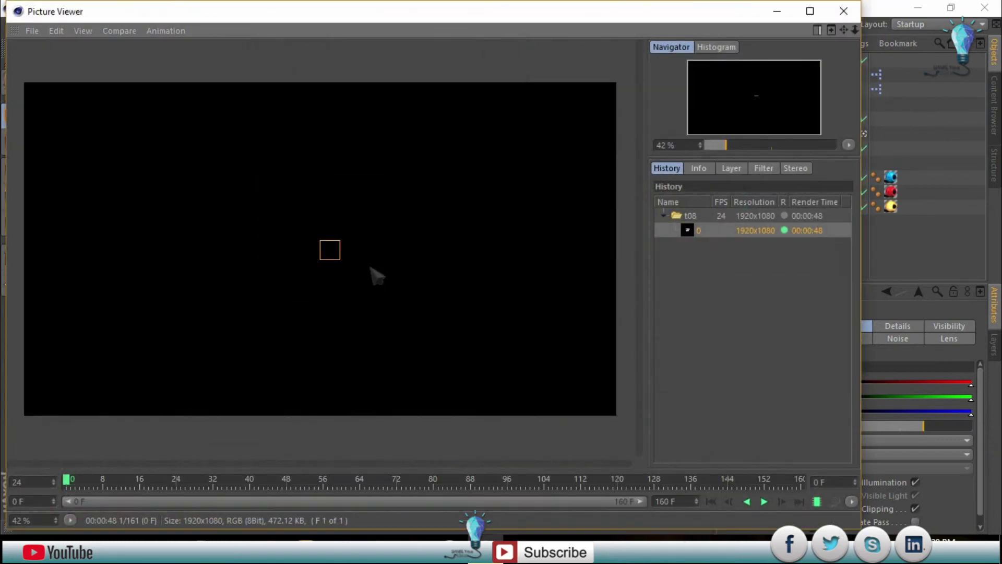
{"action": "key", "text": "shift+r"}
{"action": "key", "text": "Delete"}
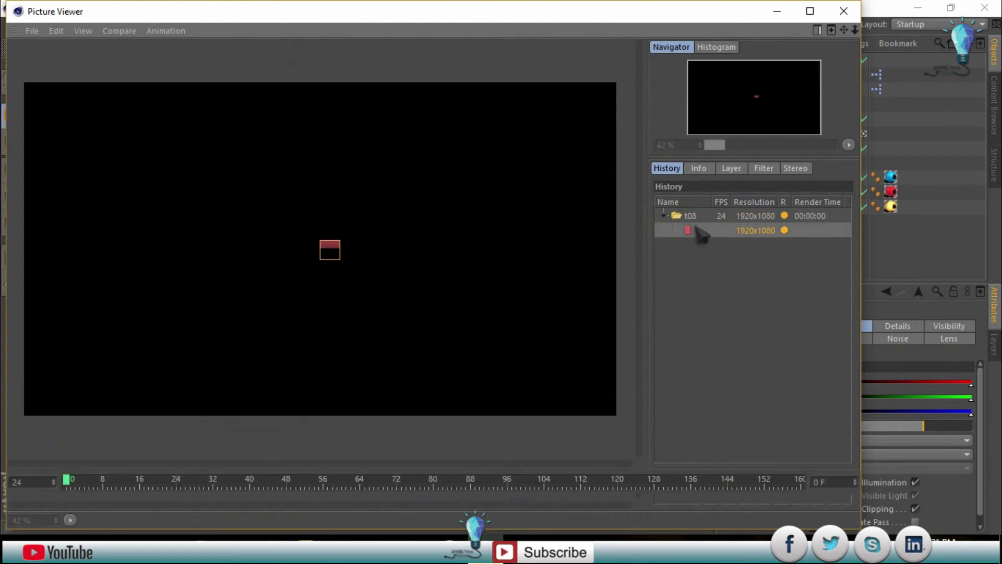